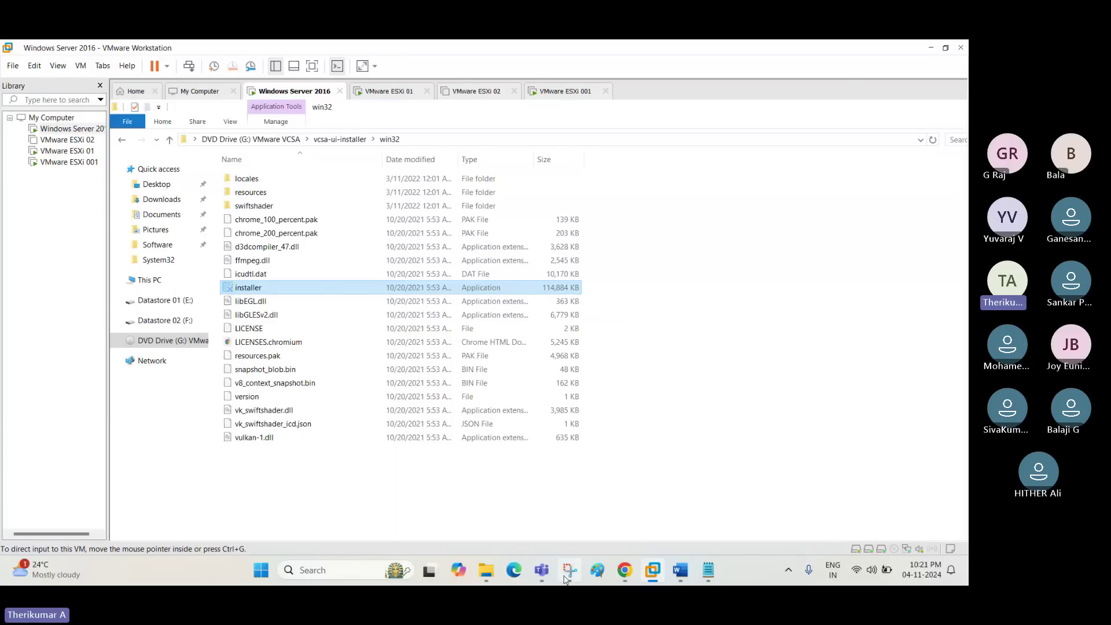
Start a Snipping Tool video capture, then cancel it without recording.
click(570, 570)
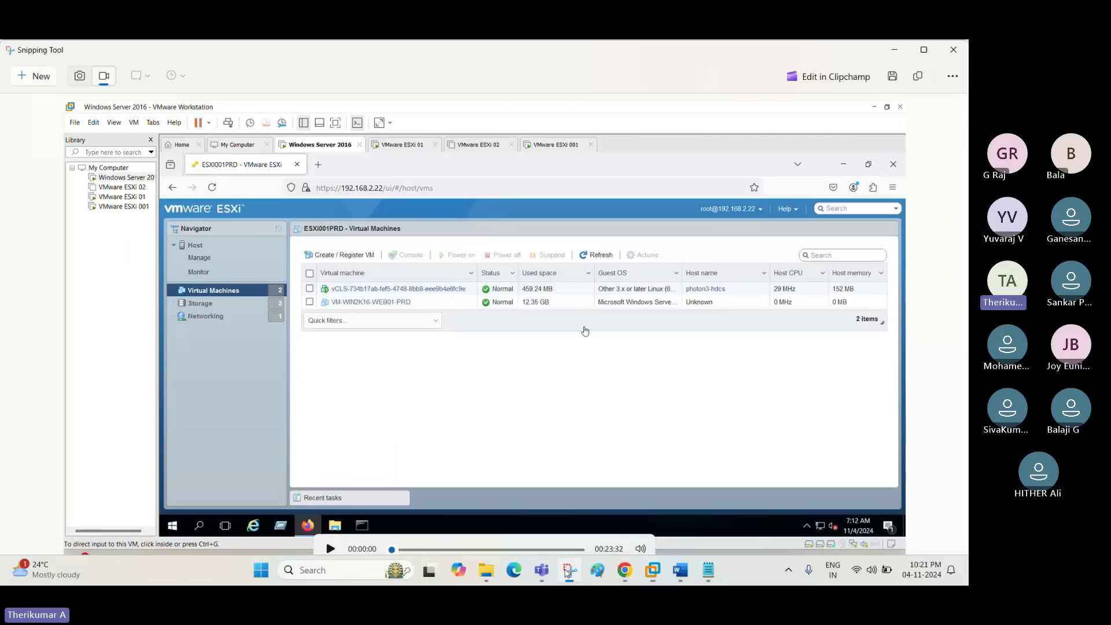
click(35, 76)
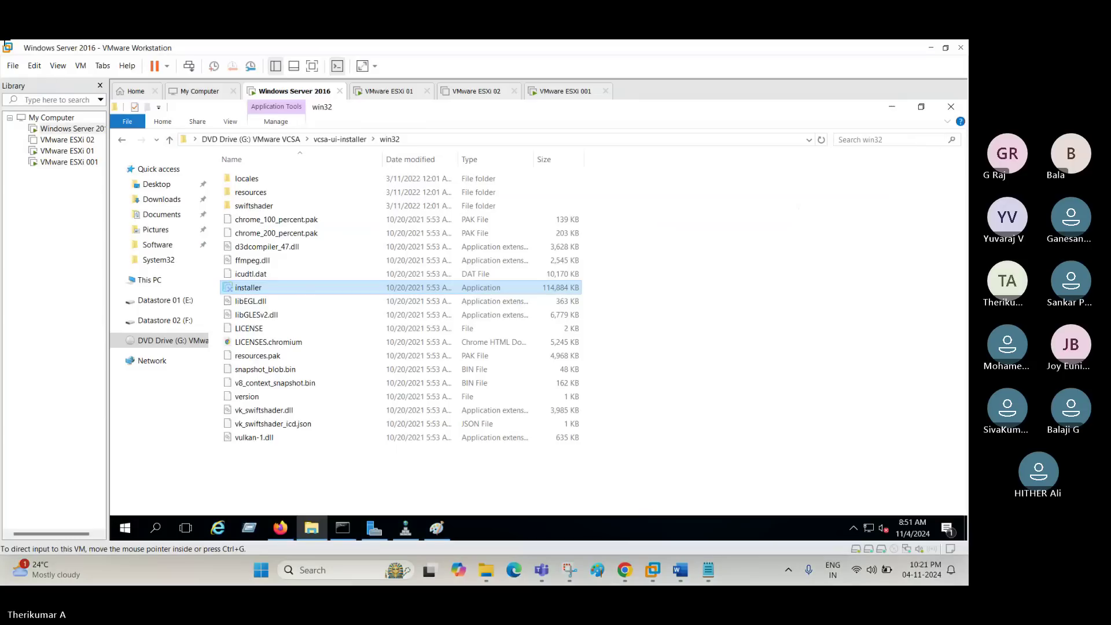
drag(0, 39, 462, 586)
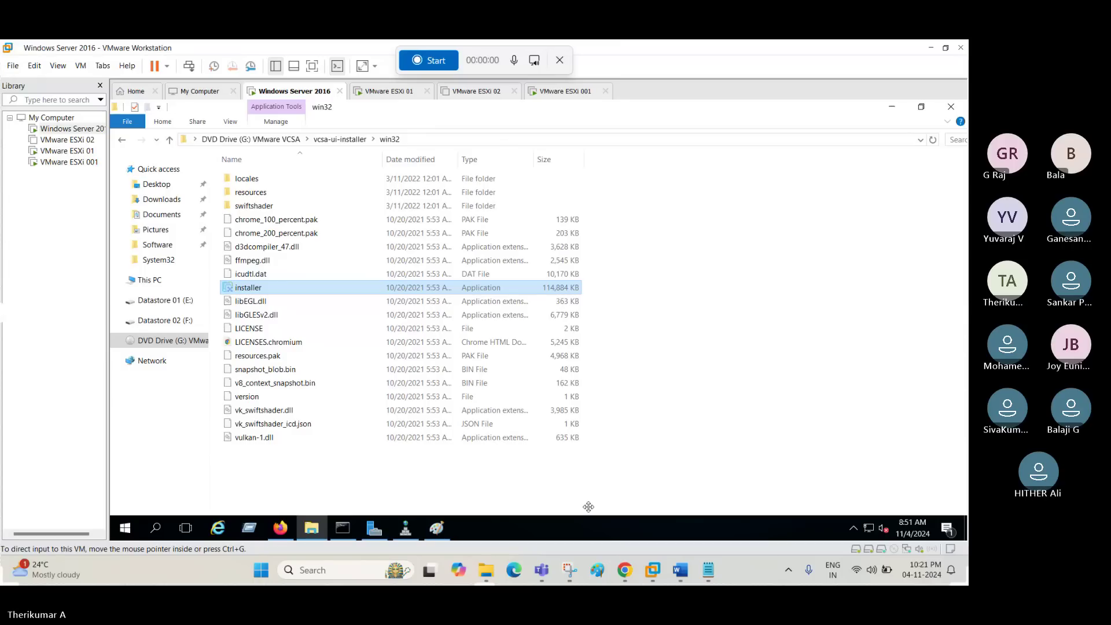
click(559, 60)
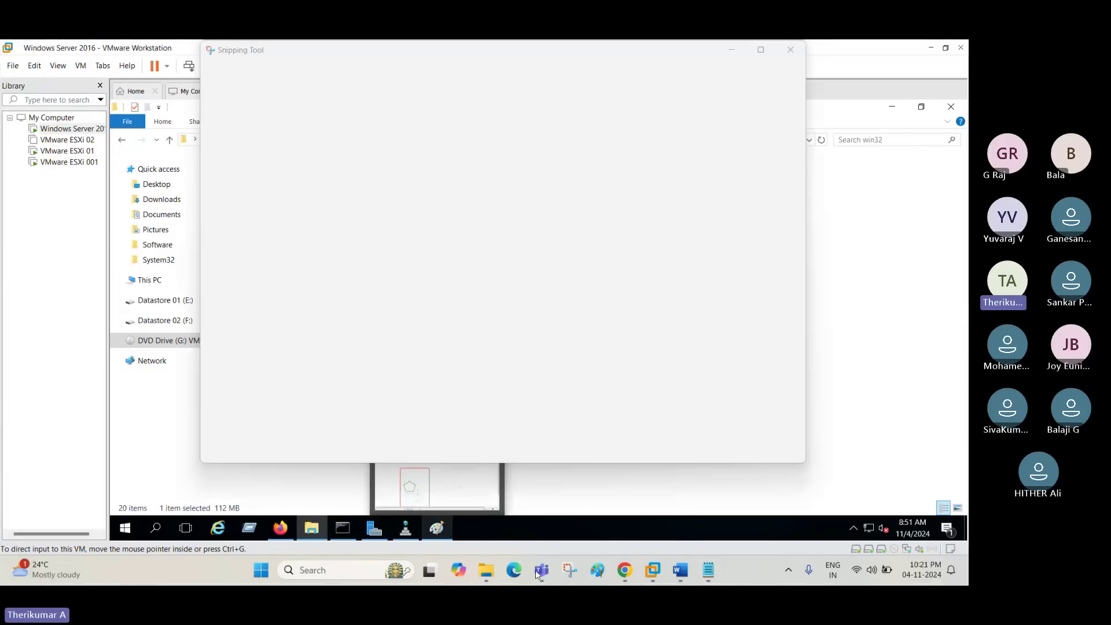
Minimise the Teams meeting window and record the whole desktop with Snipping Tool.
mouse_move(541, 572)
click(471, 484)
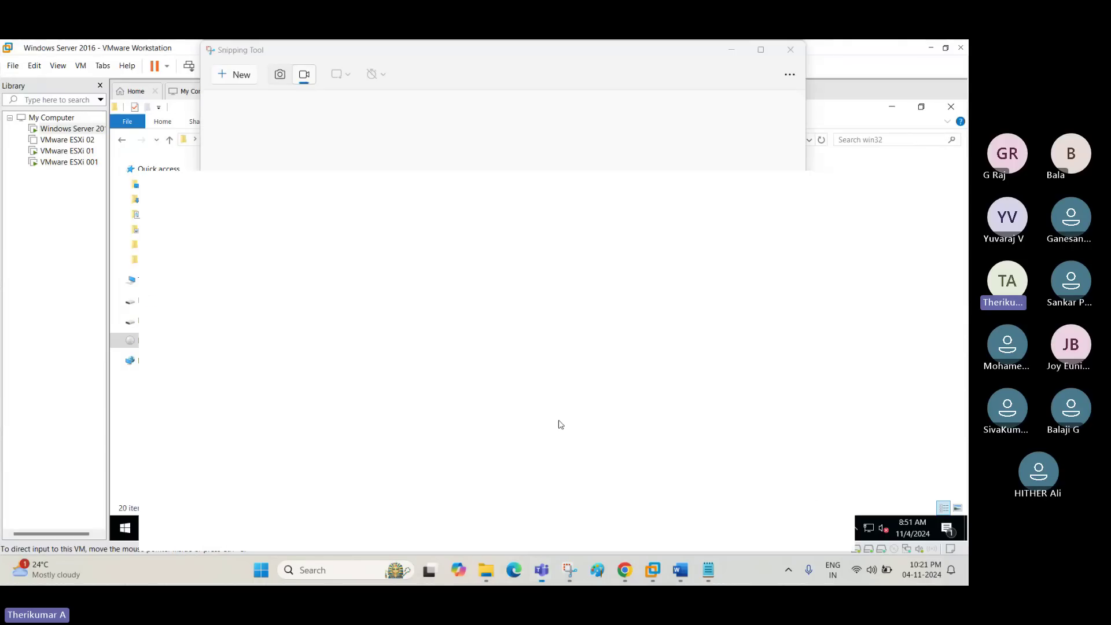
click(702, 105)
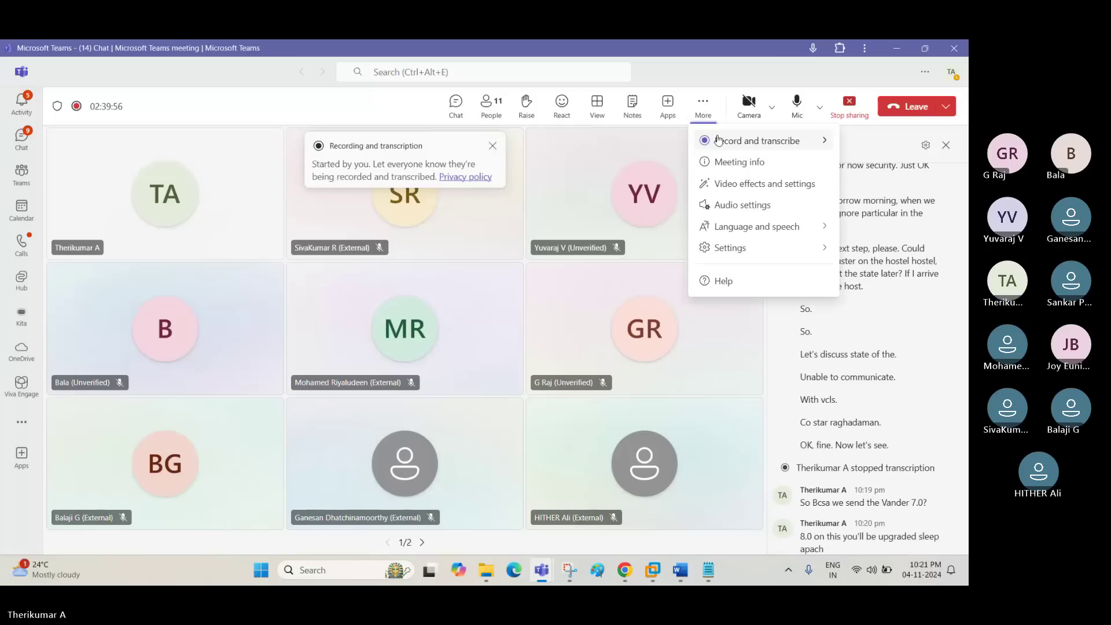
click(713, 335)
click(896, 49)
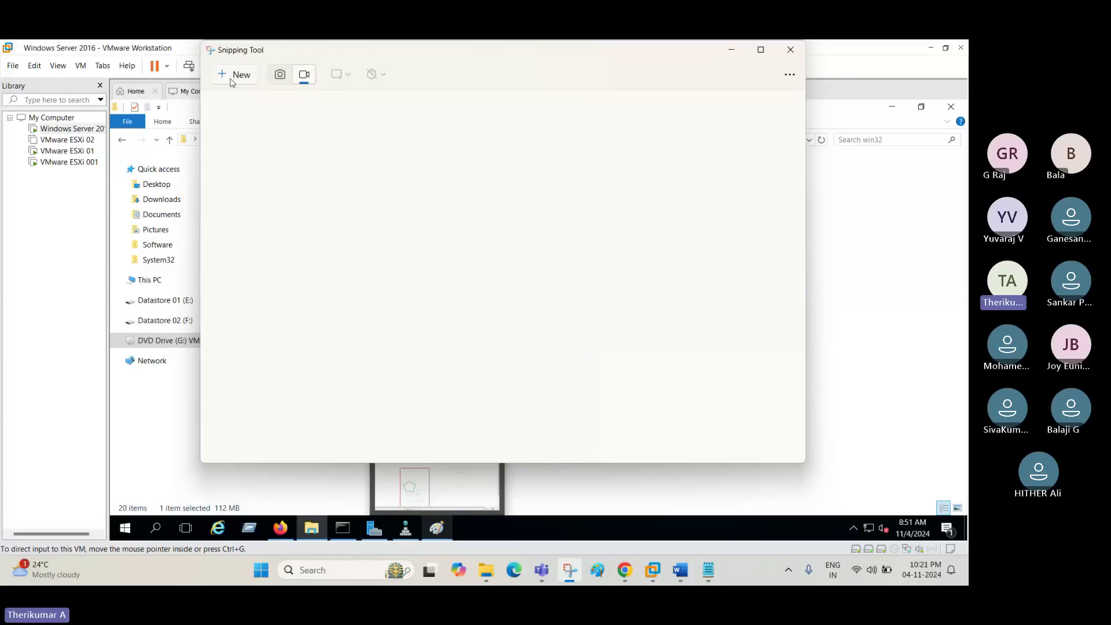
key(super+shift+r)
drag(4, 45, 967, 585)
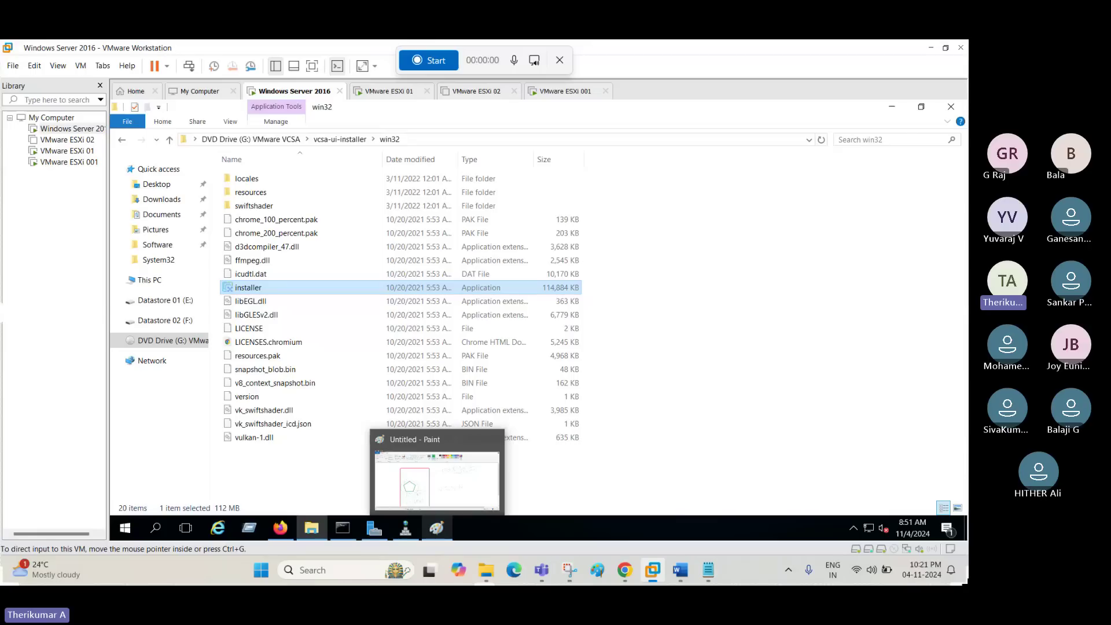
click(446, 60)
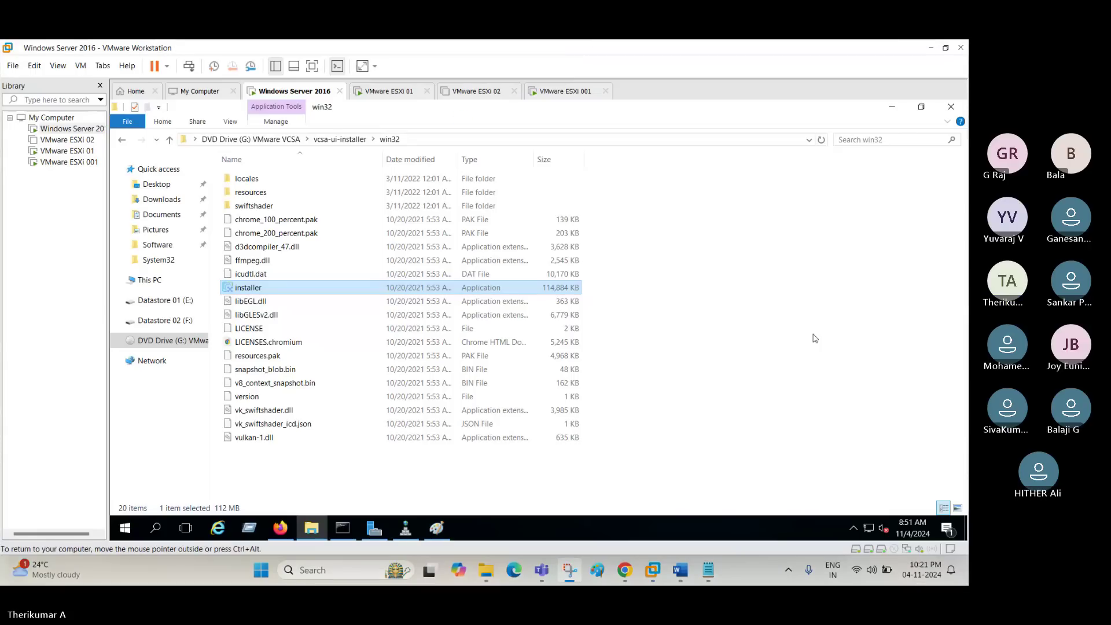
Go up from the DVD to This PC, then show the chnvcenter.techie.com summary in vSphere Client.
click(244, 144)
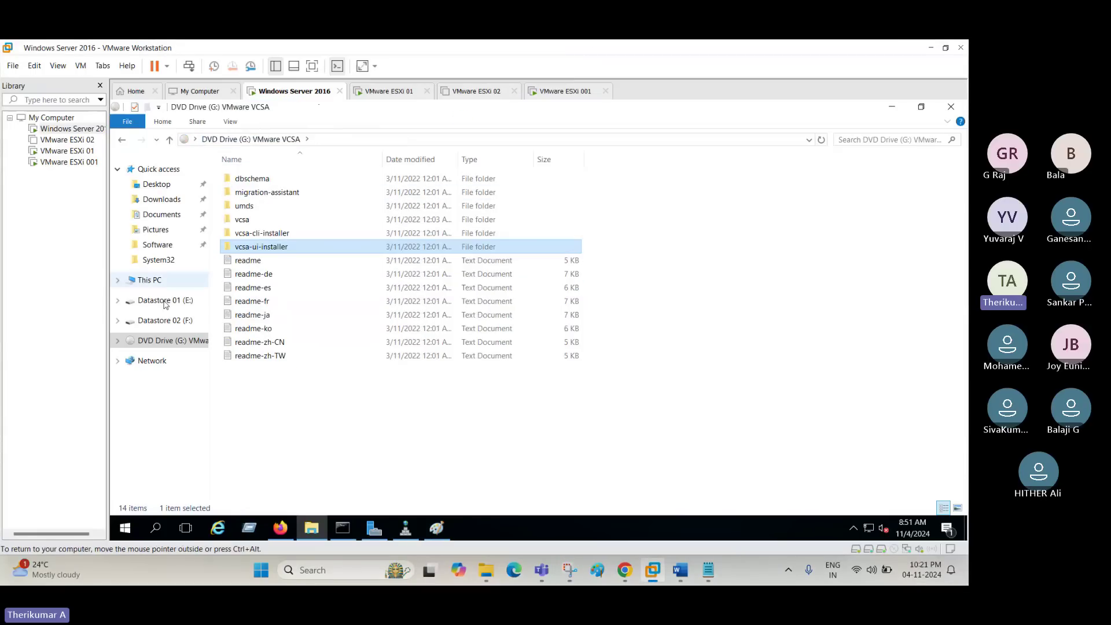
click(139, 280)
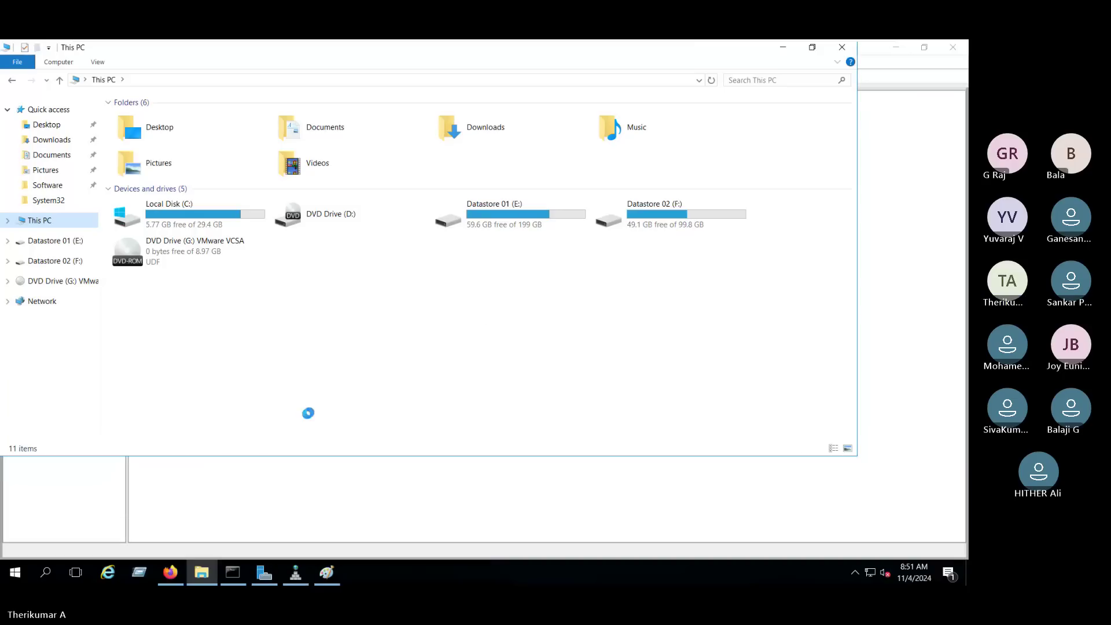
click(170, 572)
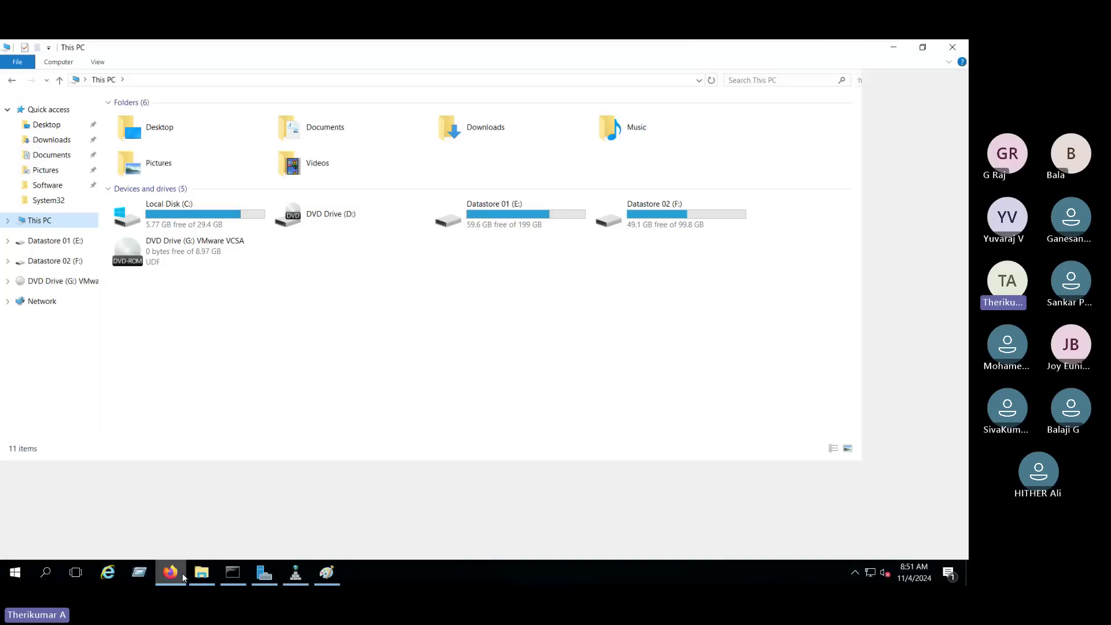
click(76, 184)
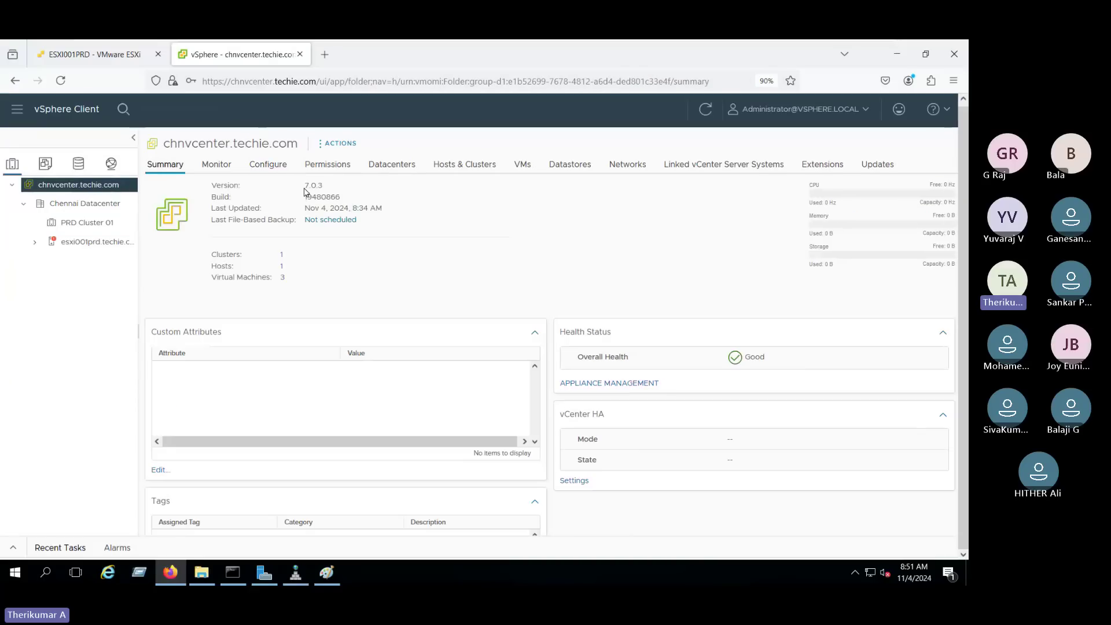
Highlight version 7.0.3 on the chnvcenter.techie.com summary, then return to This PC.
double_click(318, 186)
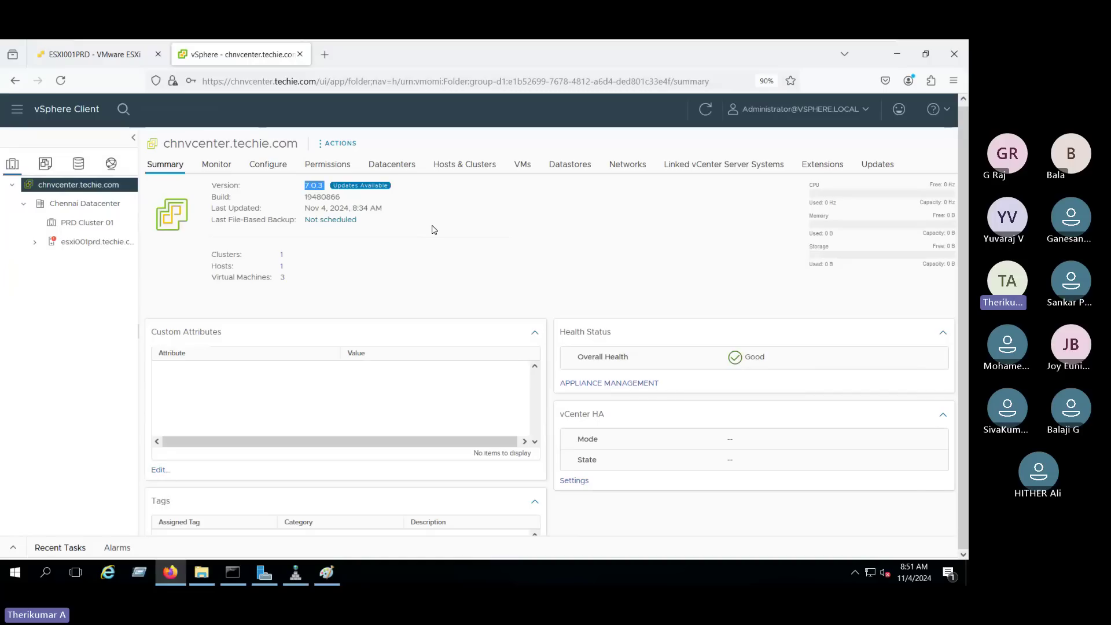
click(202, 572)
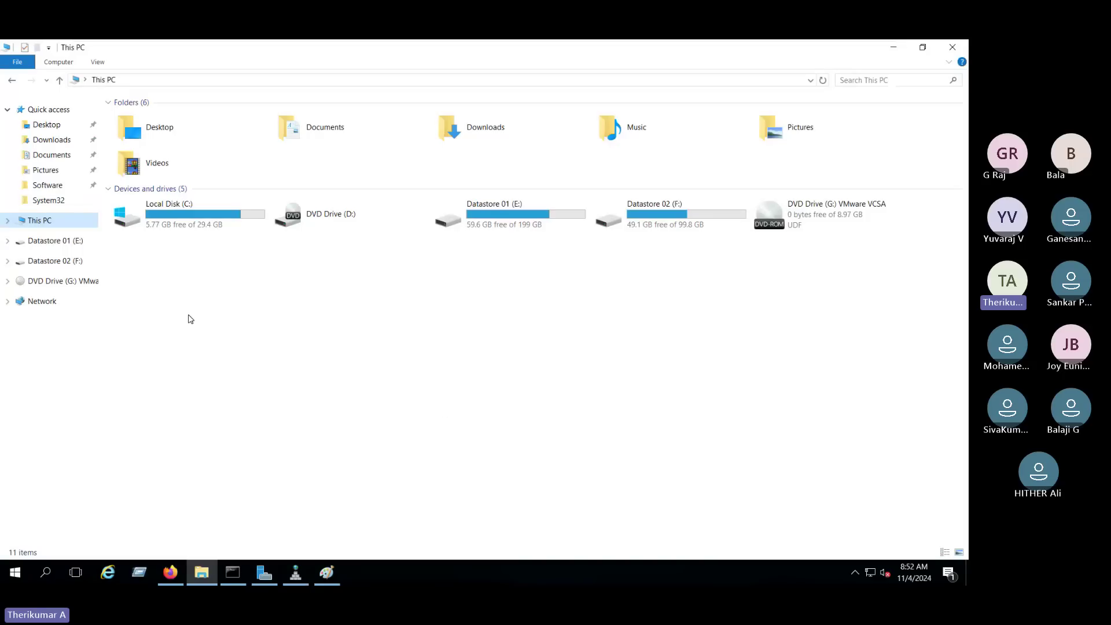
Mount VMware-VCSA-all-8.0.3-24022515.iso from Software and run the installer in vcsa-ui-installer\win32.
click(51, 188)
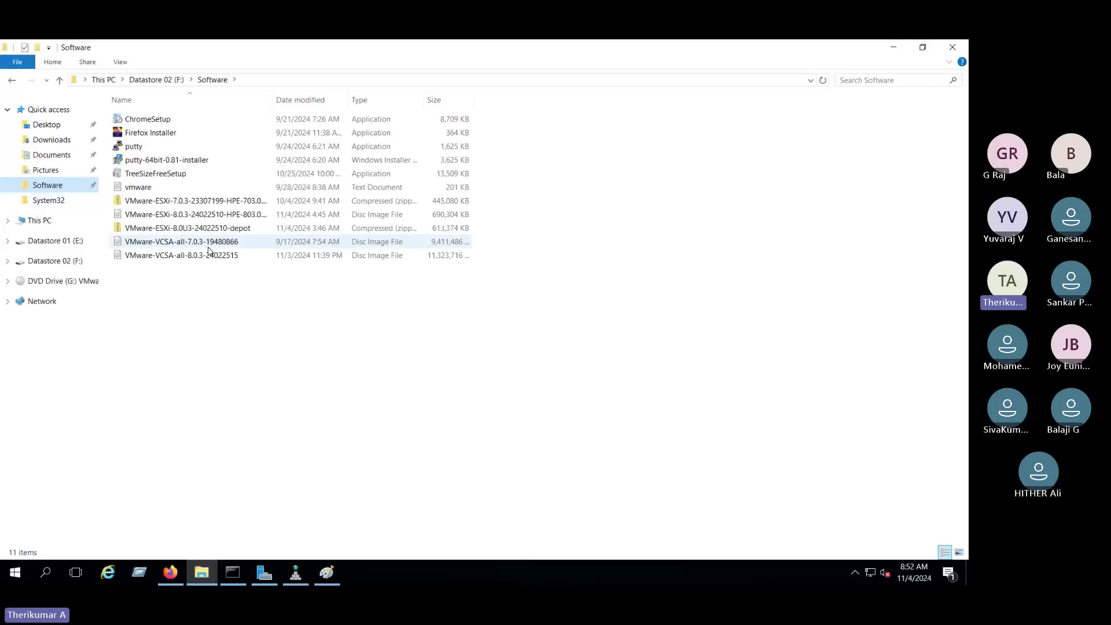
click(211, 259)
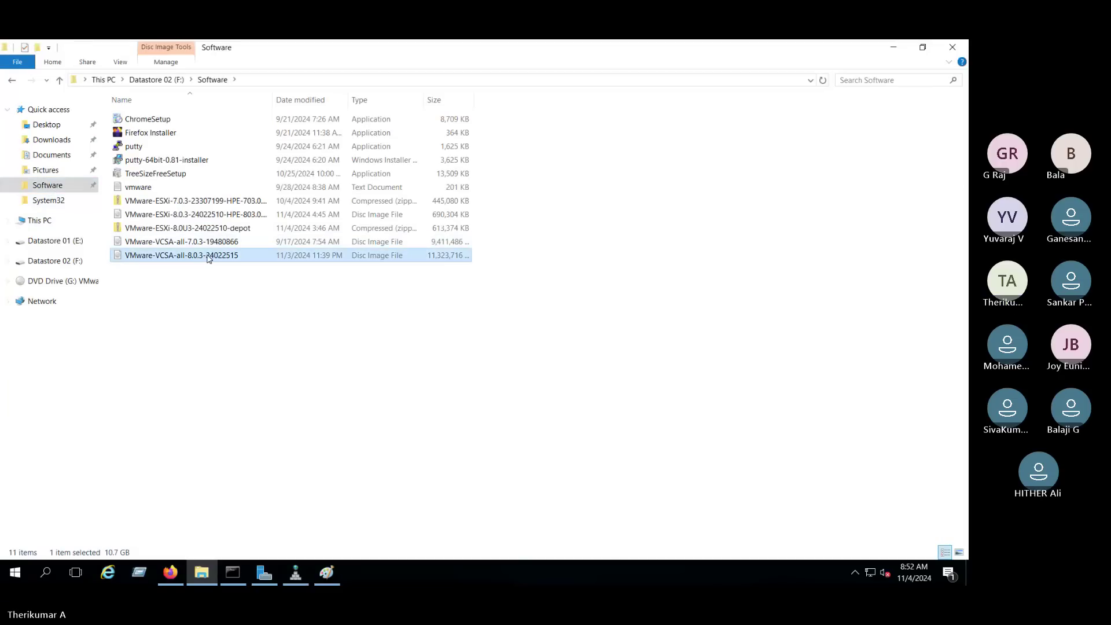
double_click(209, 256)
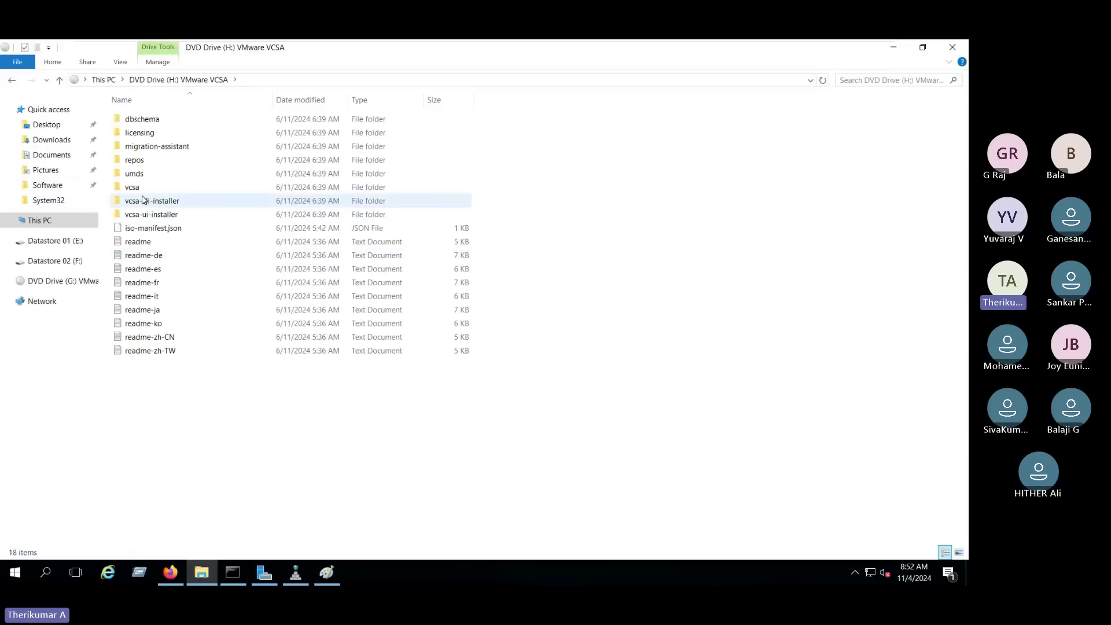
double_click(160, 213)
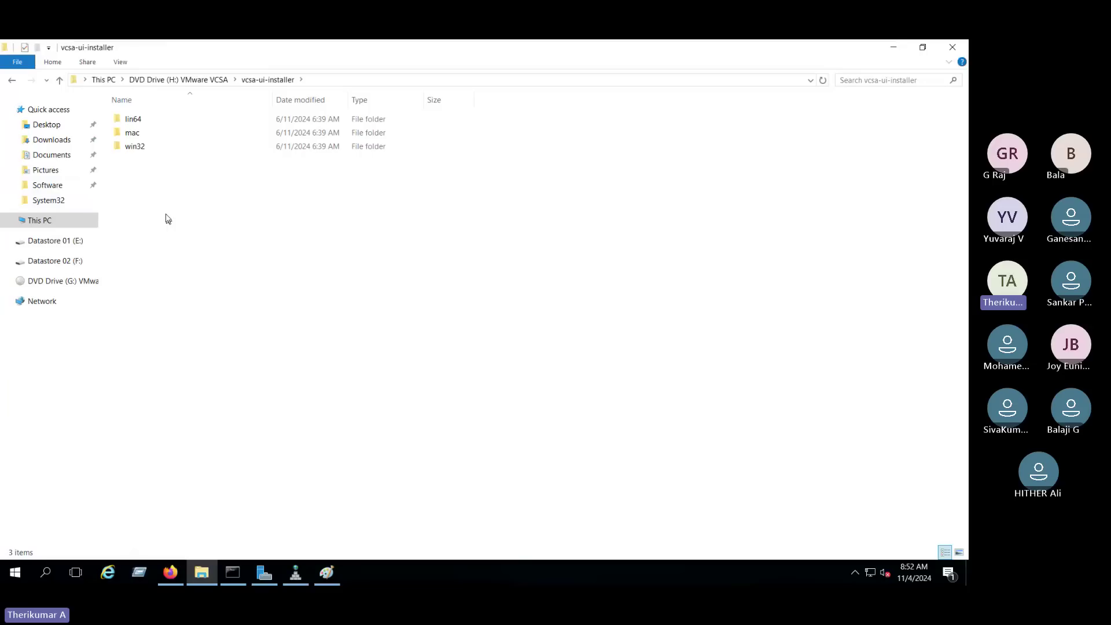
click(137, 148)
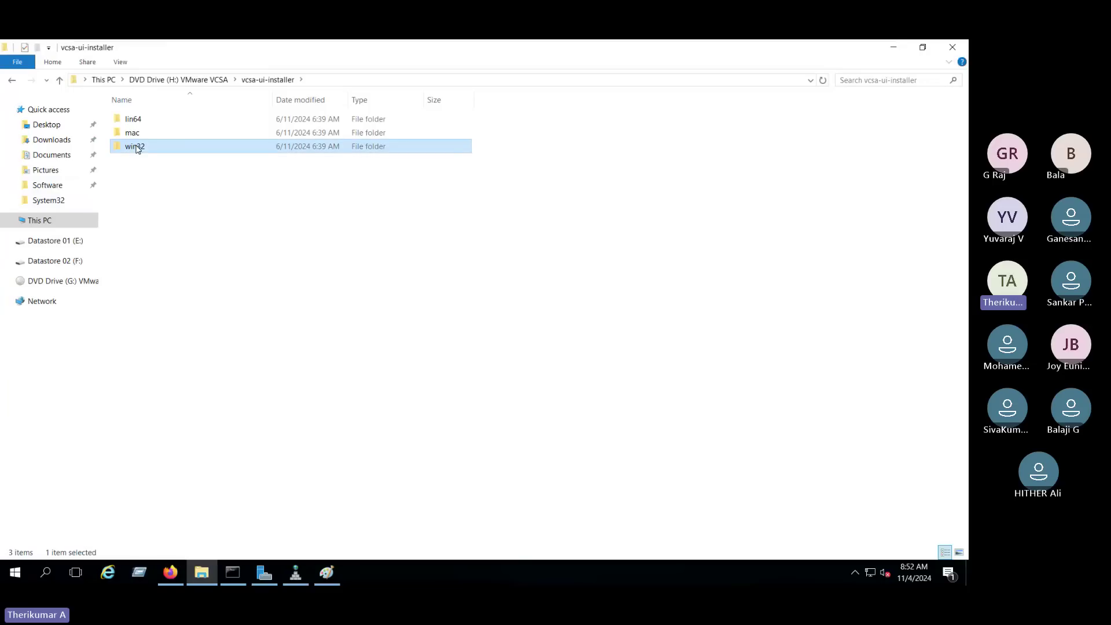
double_click(136, 148)
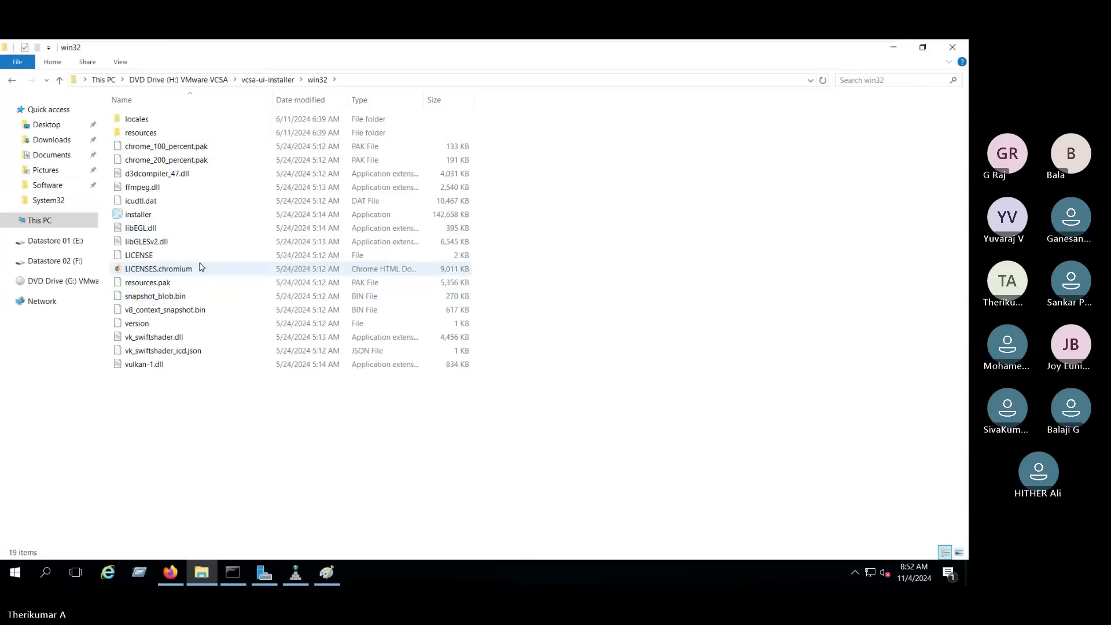
double_click(315, 219)
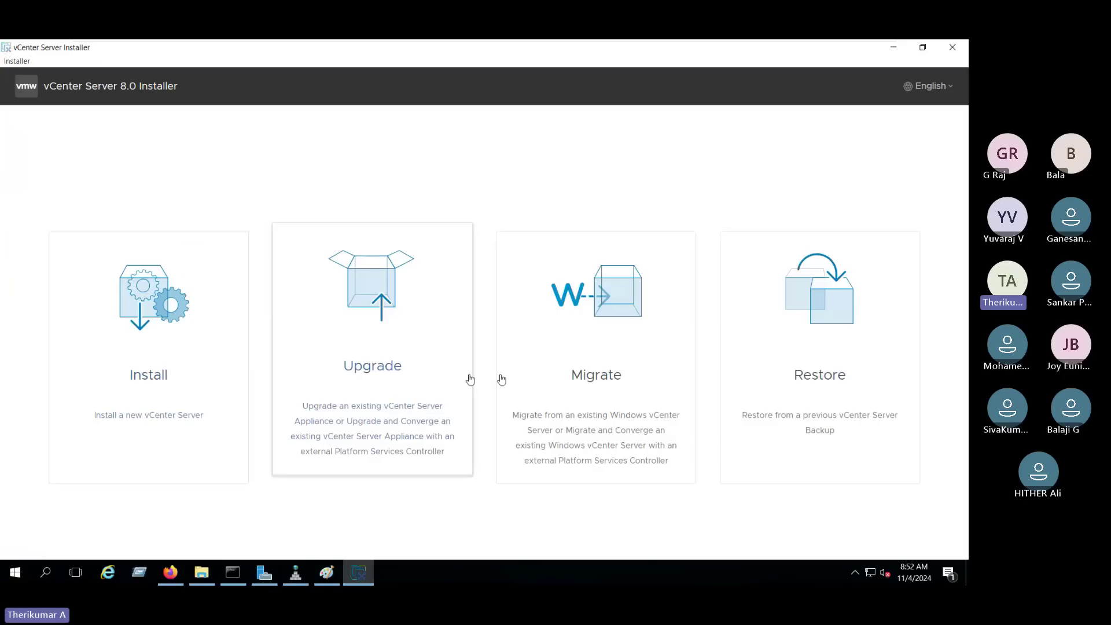
Start the Stage 1 upgrade and accept the license agreement.
drag(42, 94, 224, 93)
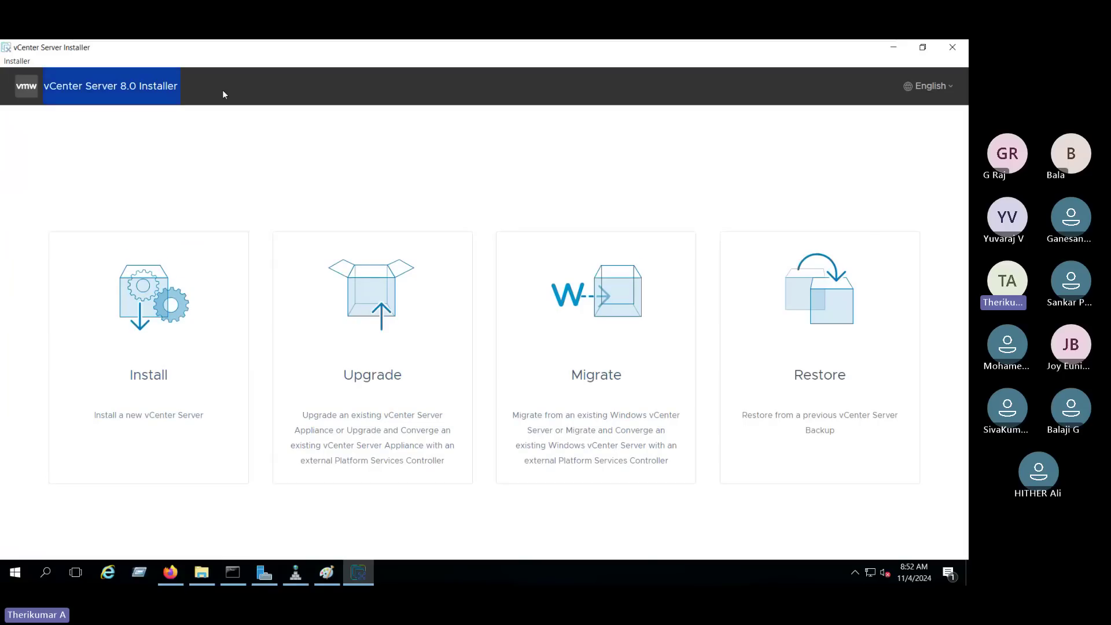
click(409, 324)
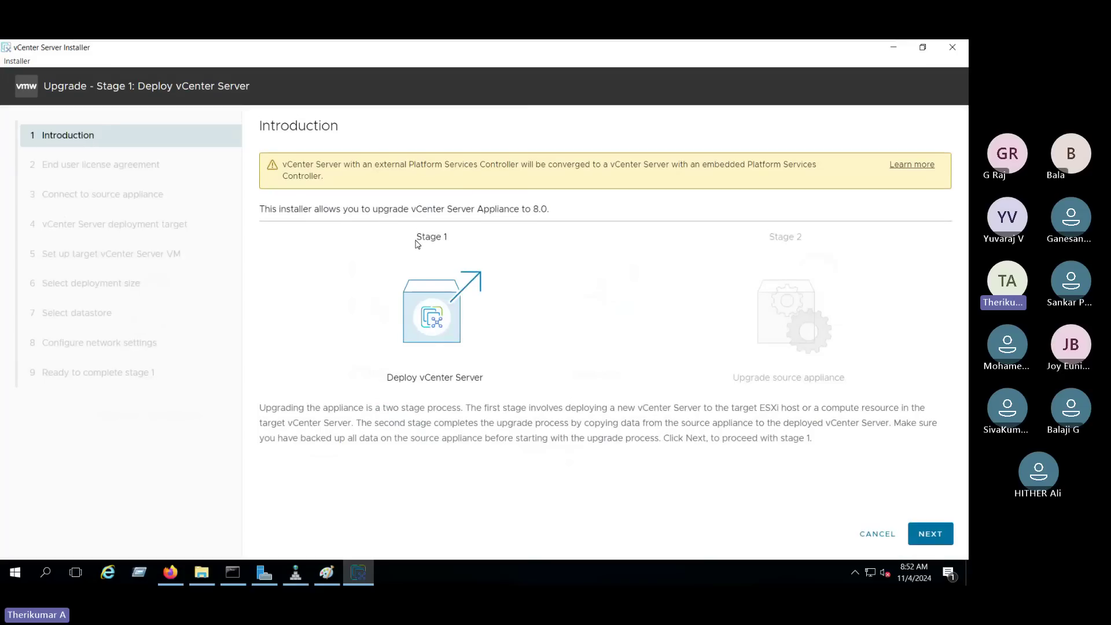
triple_click(416, 240)
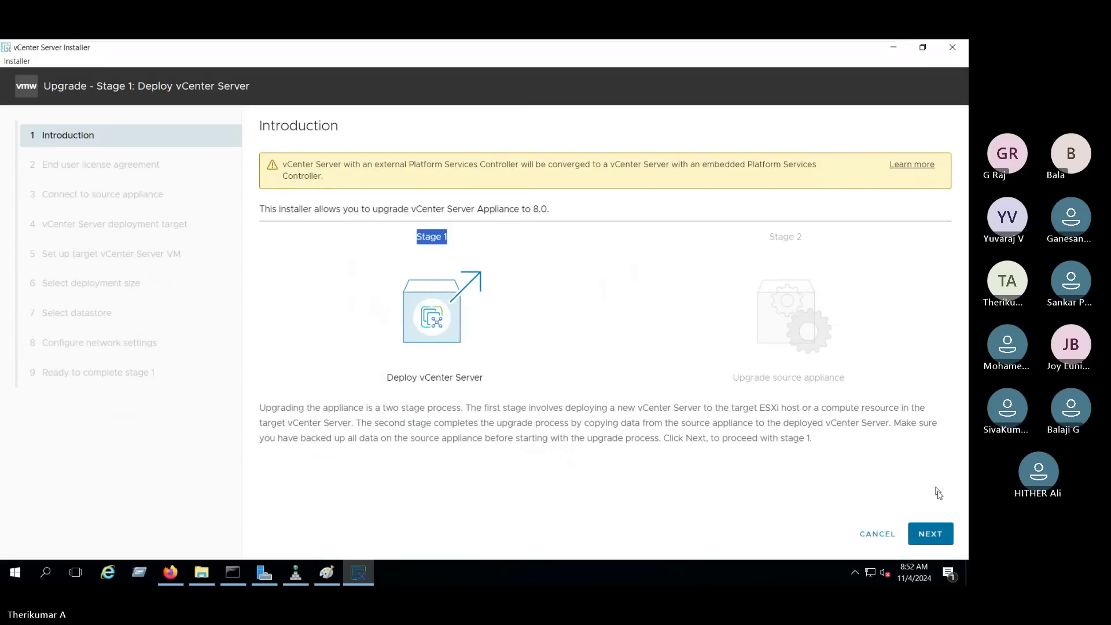
click(940, 542)
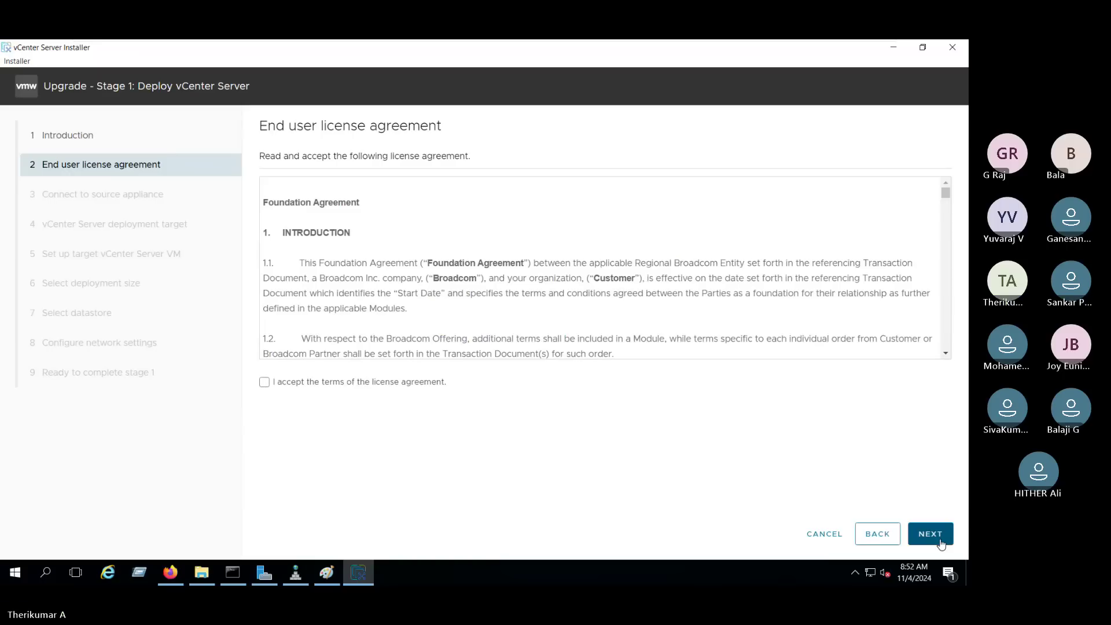
click(265, 383)
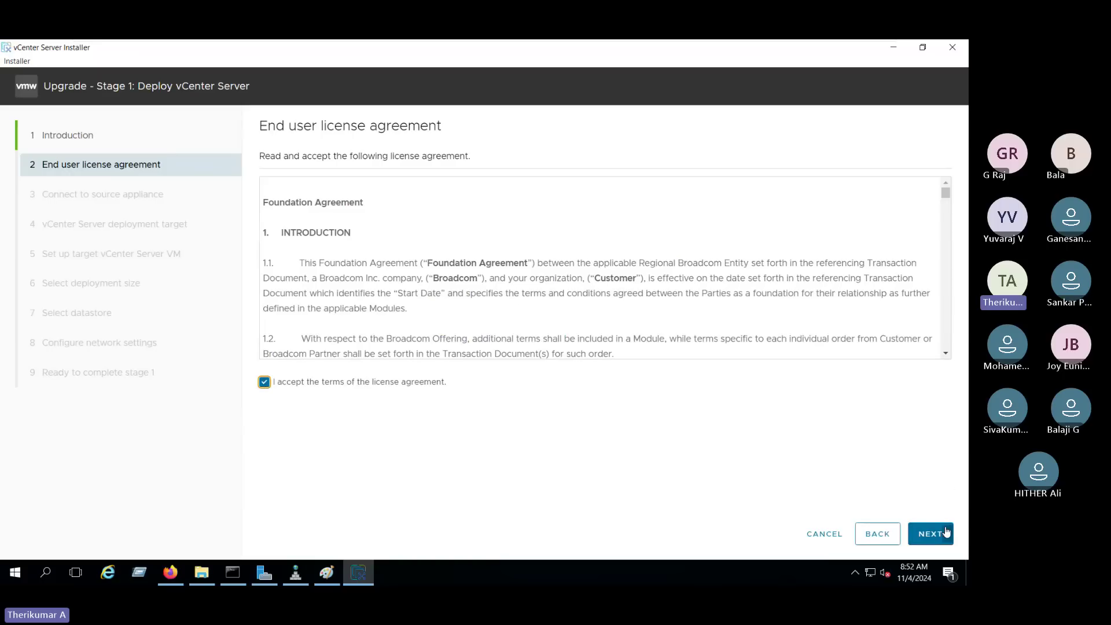
click(932, 533)
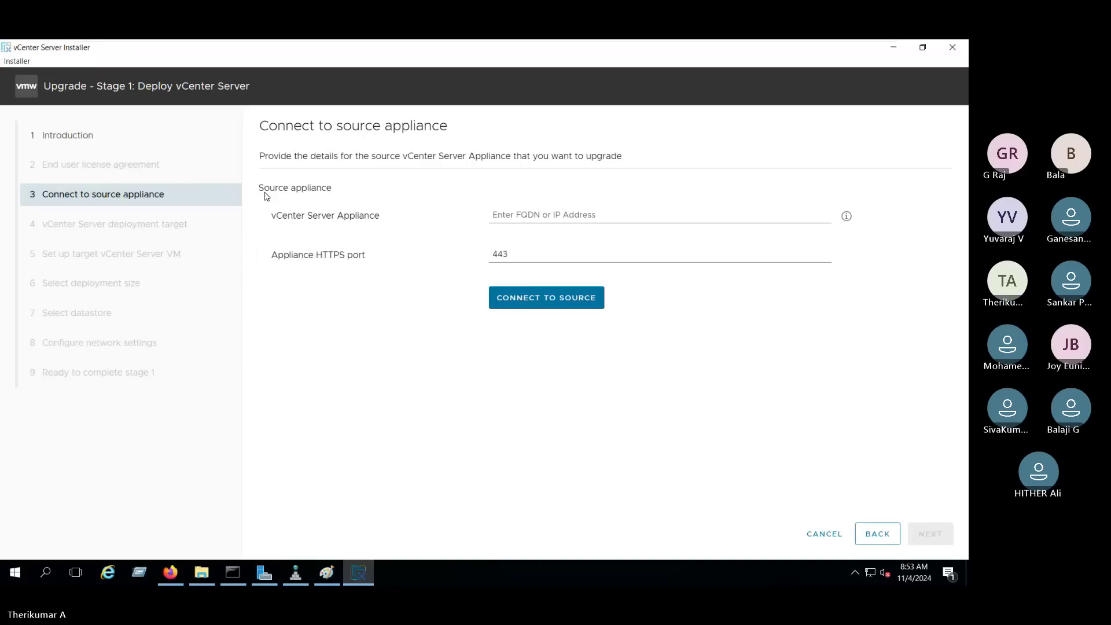
Point out the source appliance fields, then switch to the vSphere Client browser.
drag(259, 190, 354, 193)
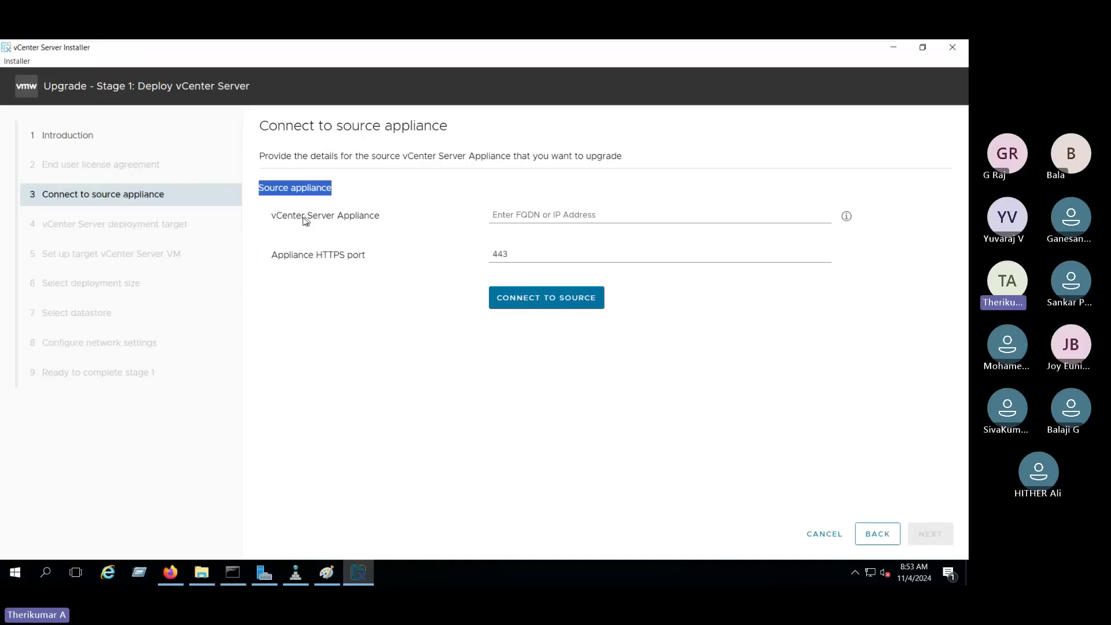
drag(272, 223, 369, 217)
click(520, 214)
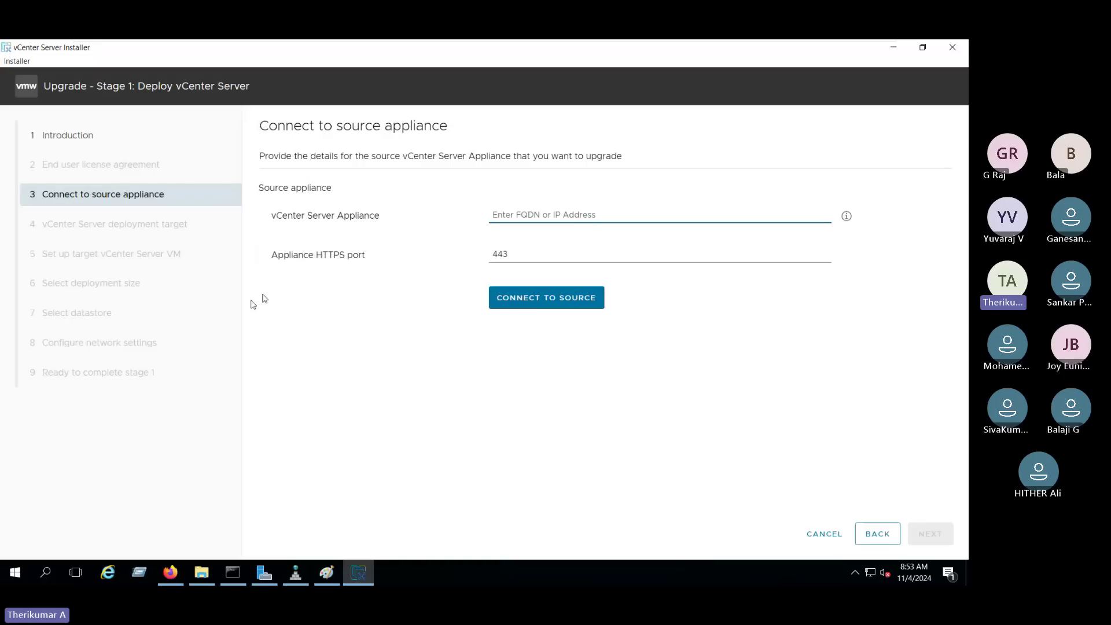
click(182, 568)
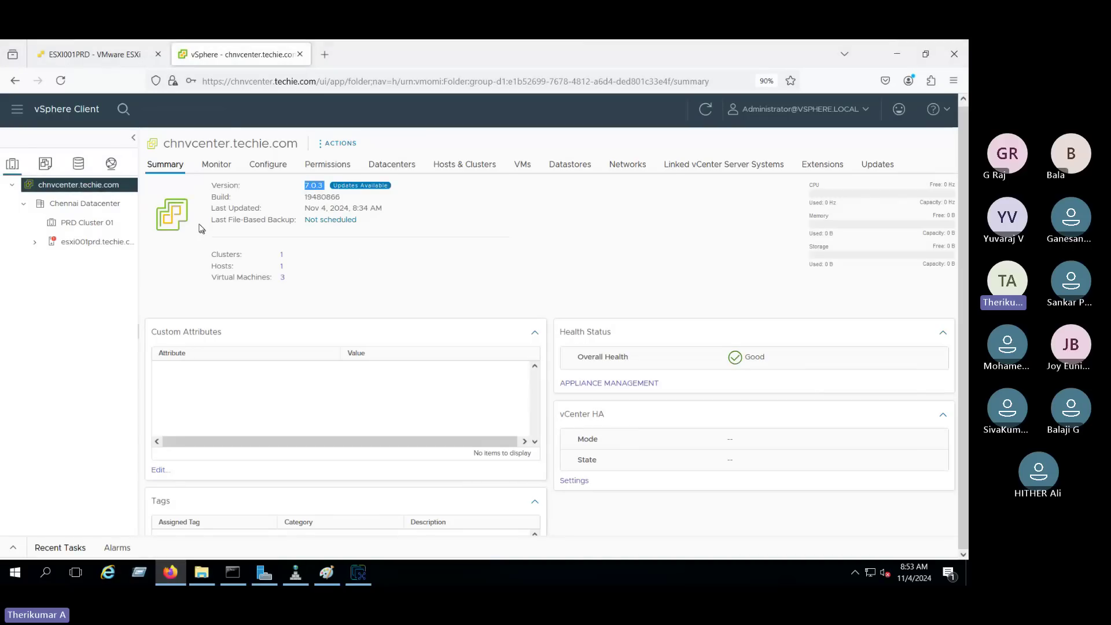
Run nslookup chnvcenter.techie.com in Command Prompt, then return to vSphere Client.
drag(313, 82, 231, 82)
key(ctrl+c)
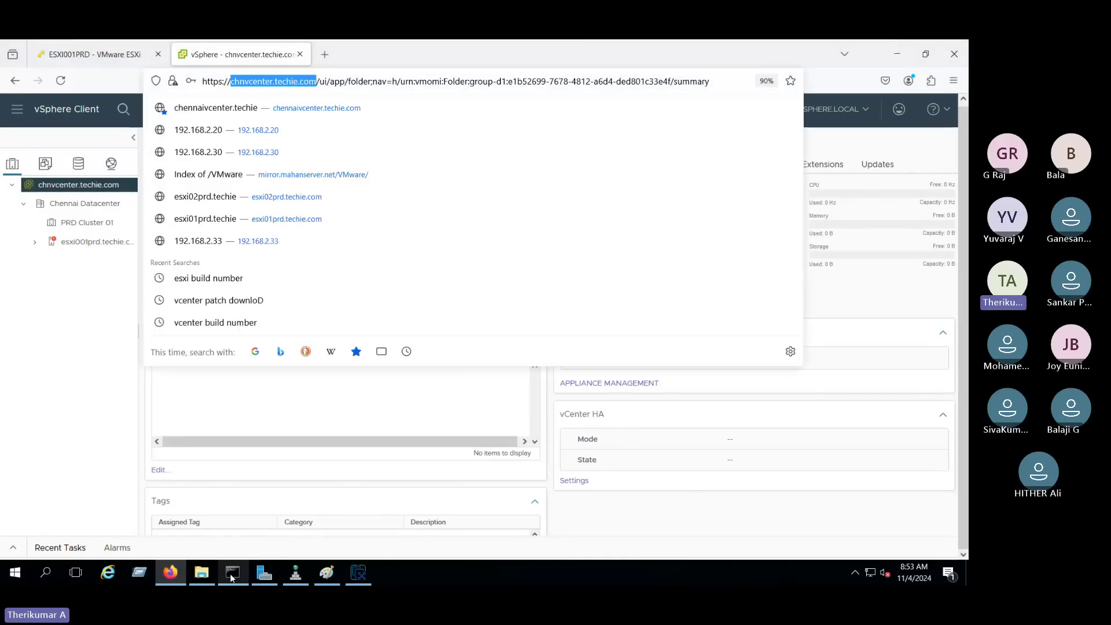
click(232, 572)
text(n)
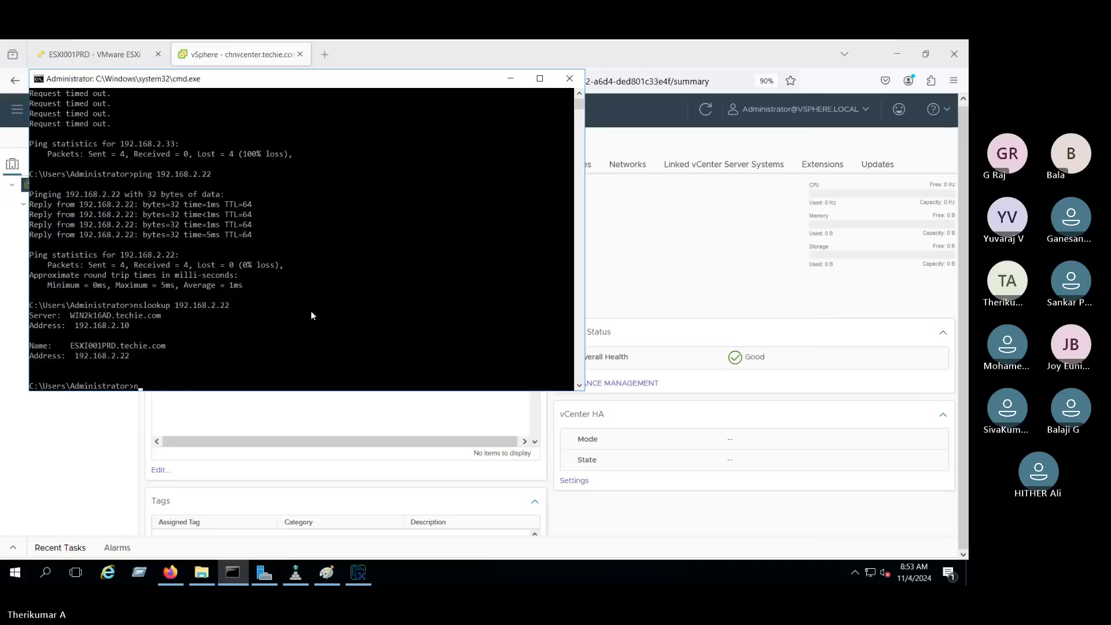
text(slookup )
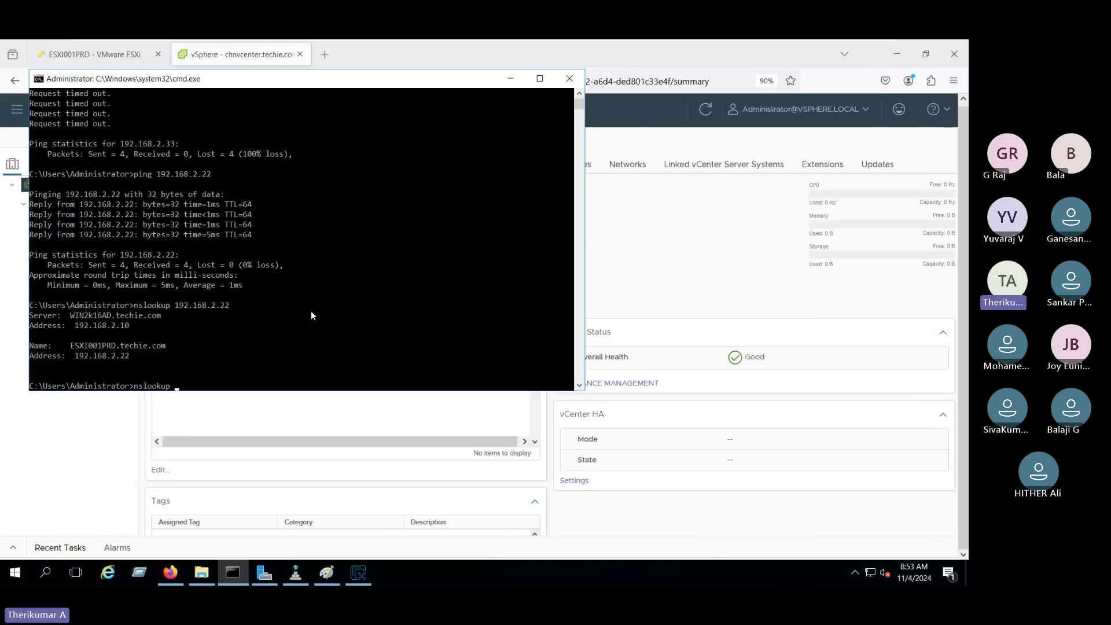
text(chnvcenter.techie.com)
key(Return)
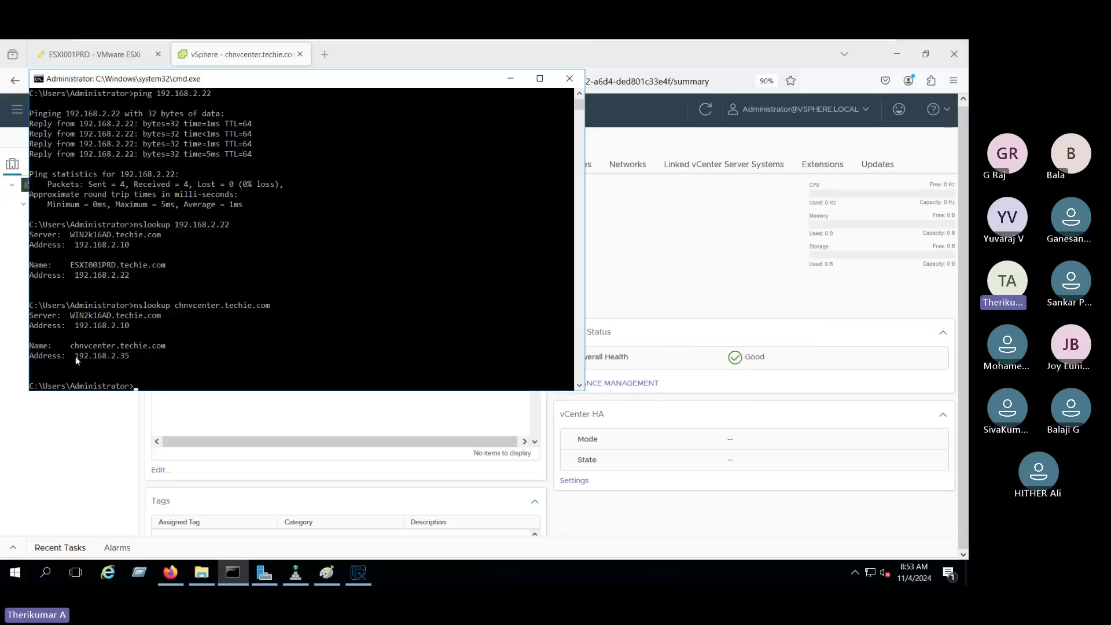
click(315, 485)
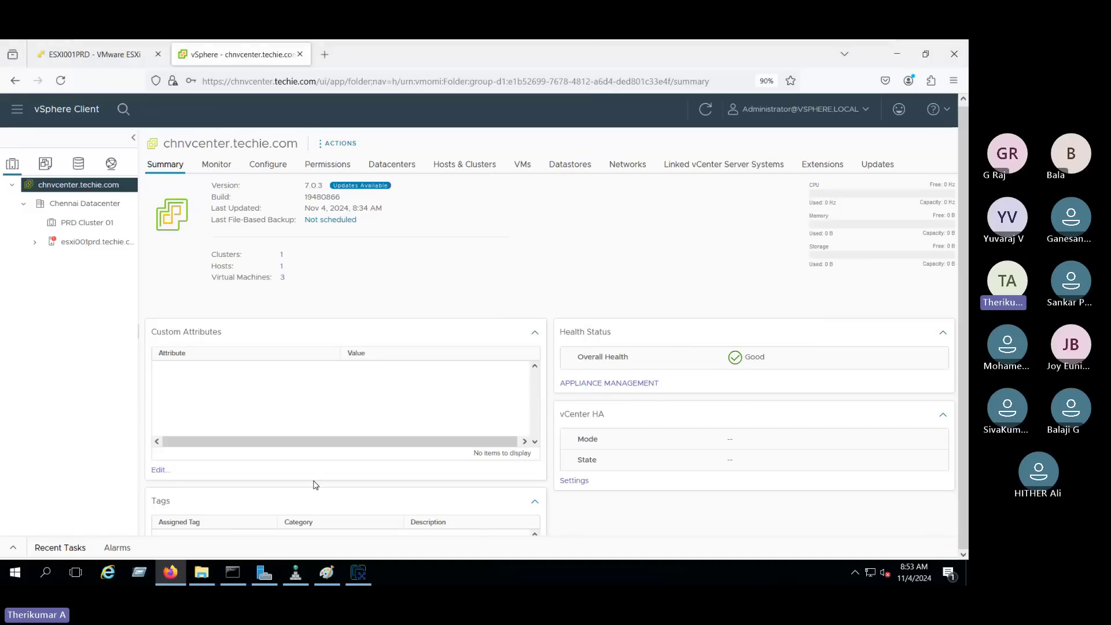
Enter chnvcenter.techie.com as the source vCenter Server Appliance and connect to it.
click(358, 572)
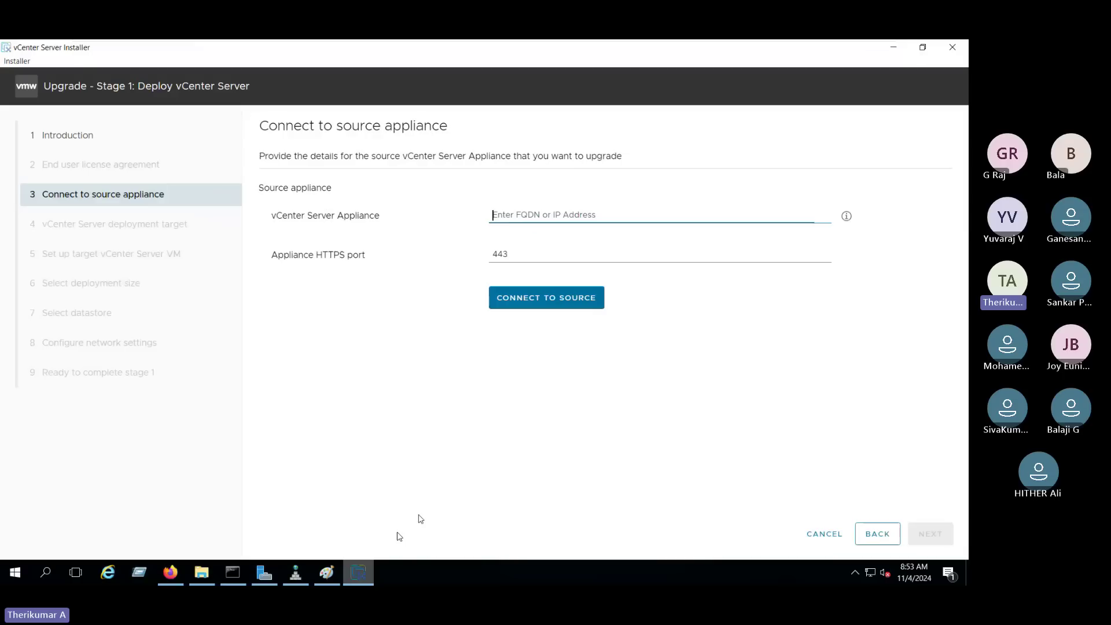
click(509, 214)
key(ctrl+v)
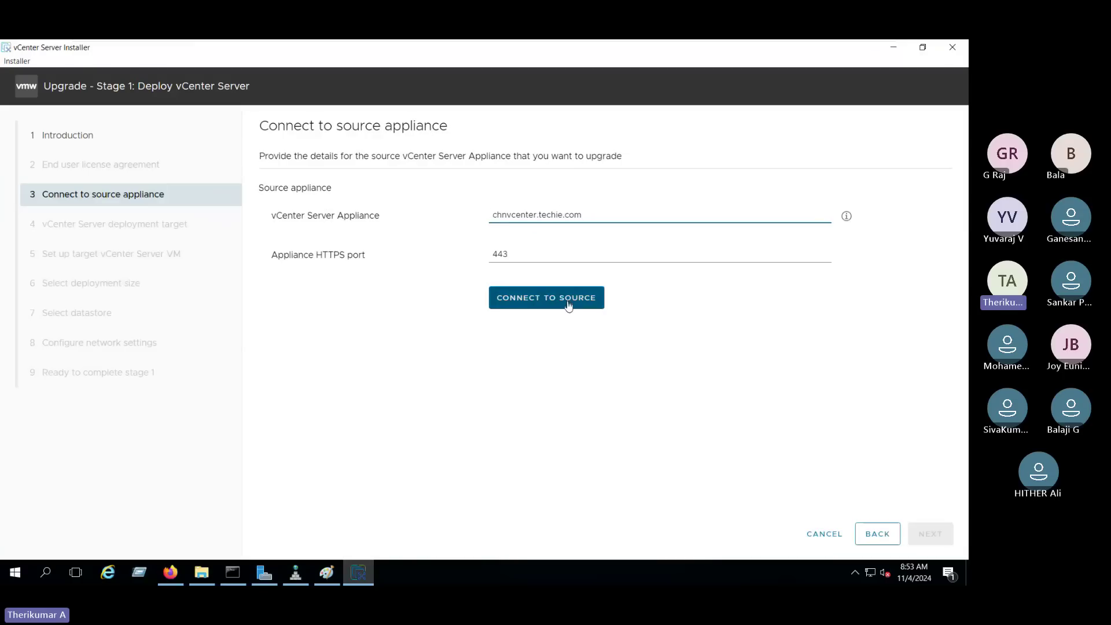
click(546, 310)
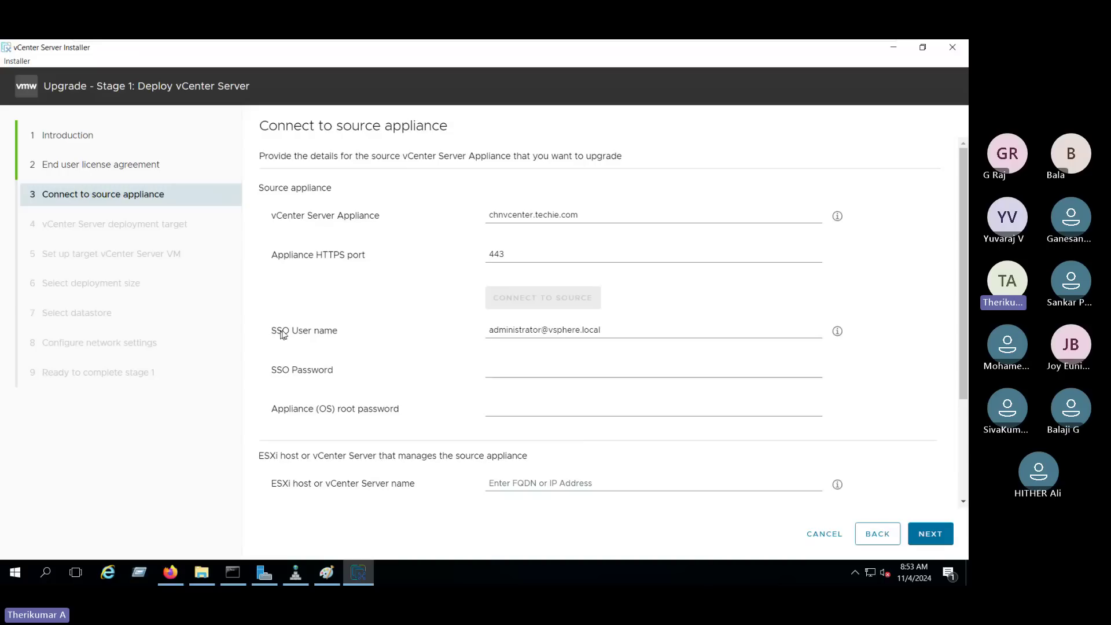
Enter the SSO password, then bring up the Paint sketch.
drag(270, 331, 355, 330)
drag(271, 369, 351, 368)
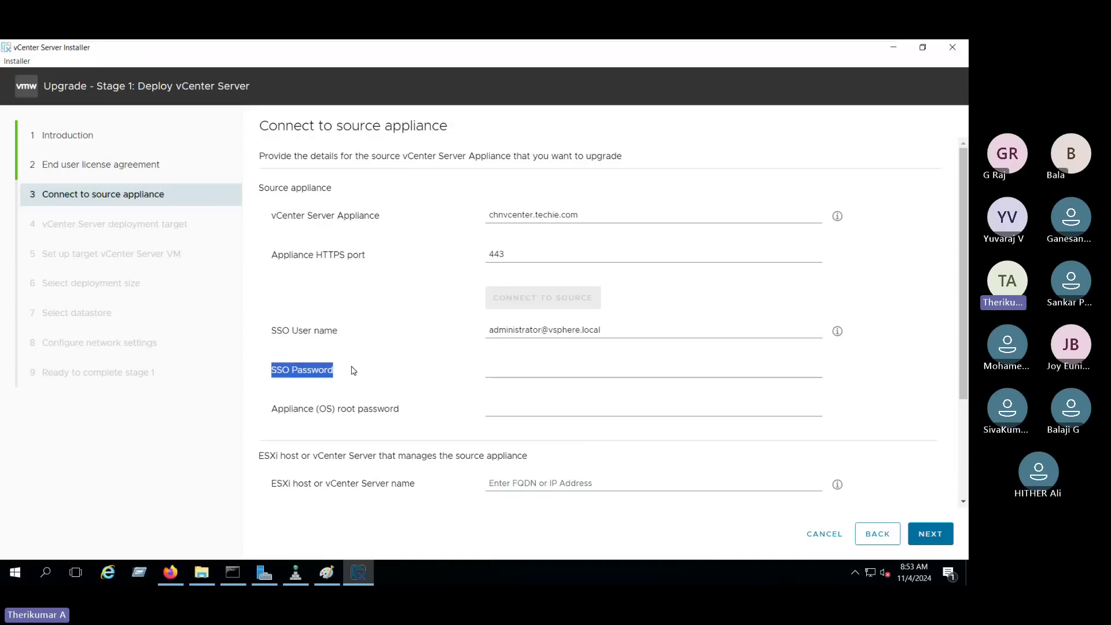
click(540, 366)
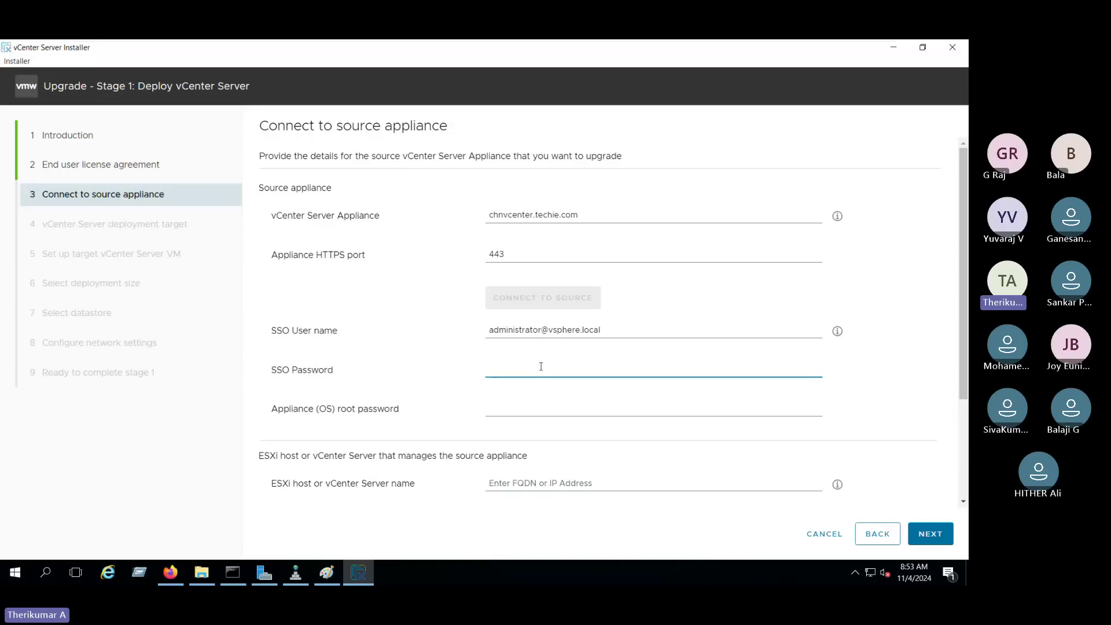
text(VMware123!)
drag(273, 416, 442, 412)
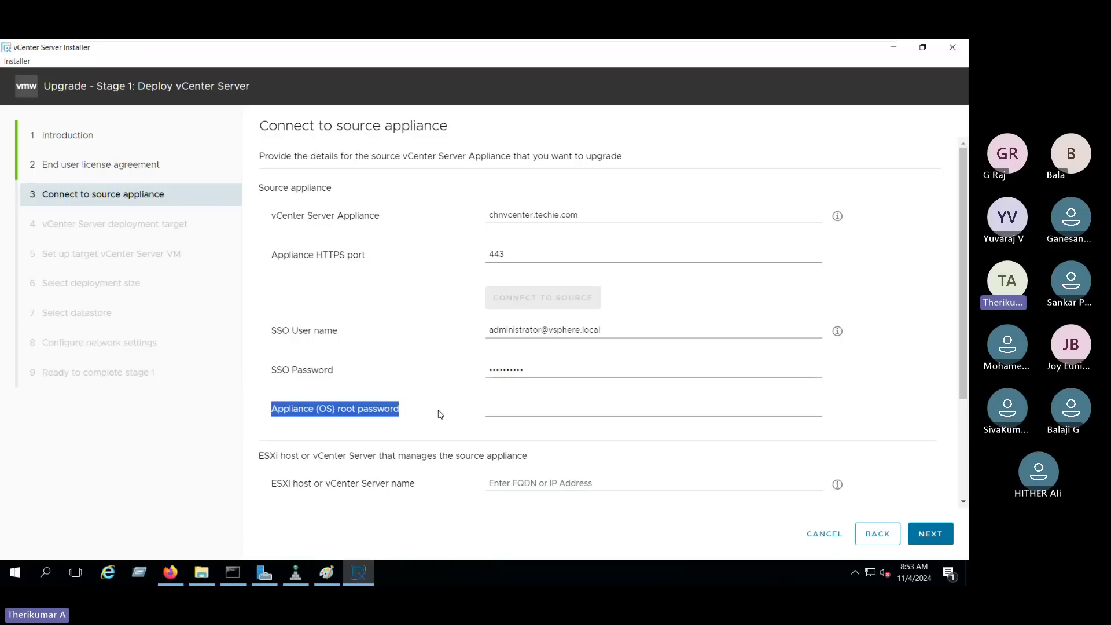
click(317, 576)
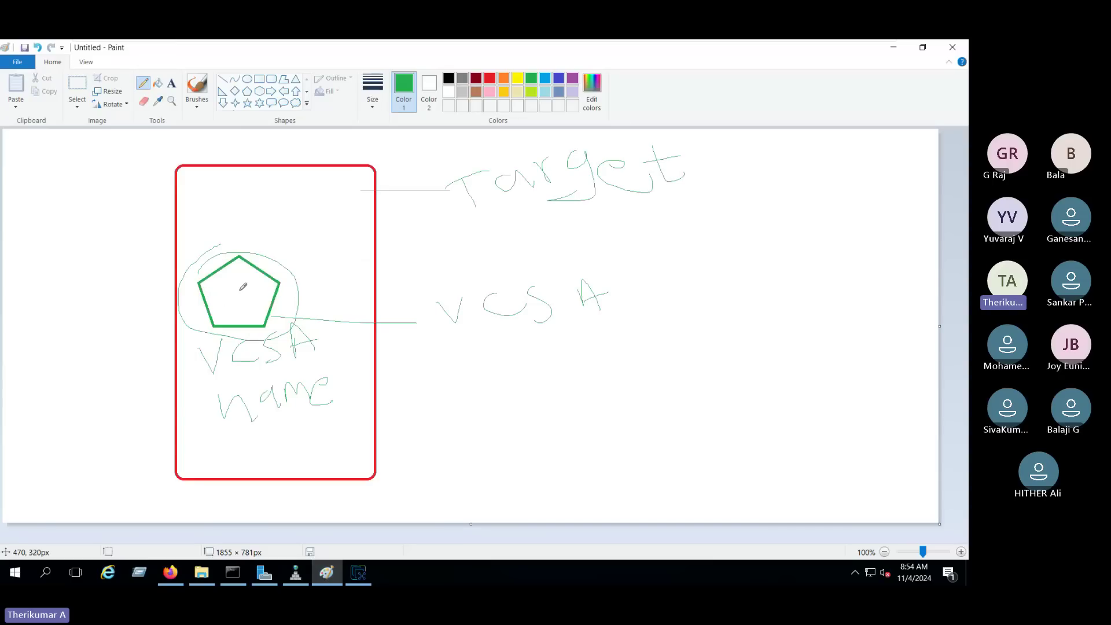
Minimise Paint and the browser, then focus the installer's Appliance (OS) root password field.
click(899, 51)
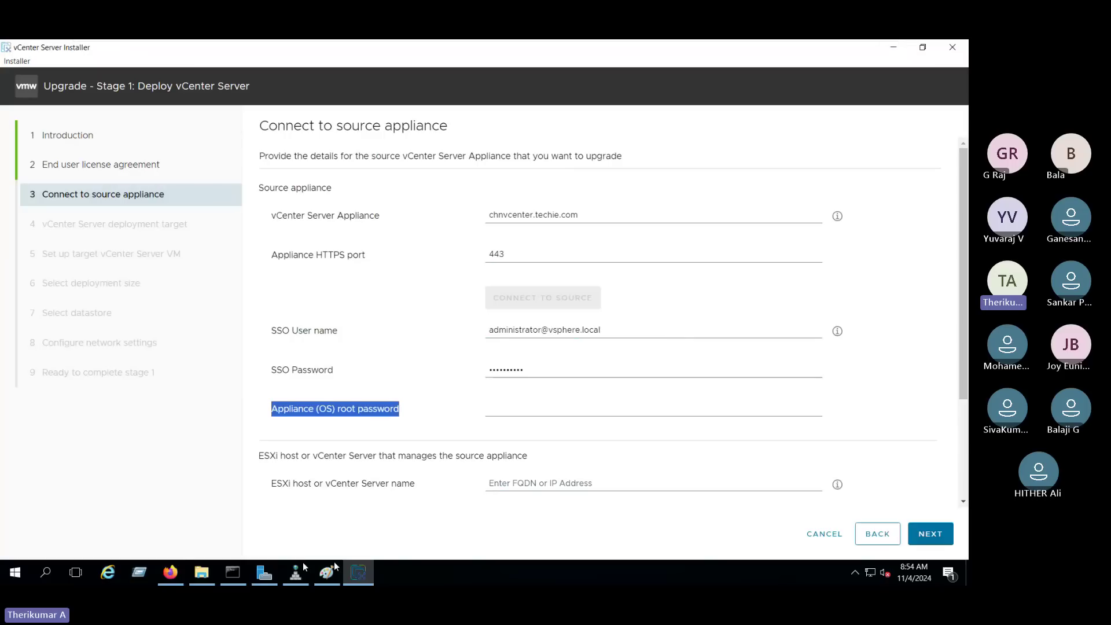
click(171, 575)
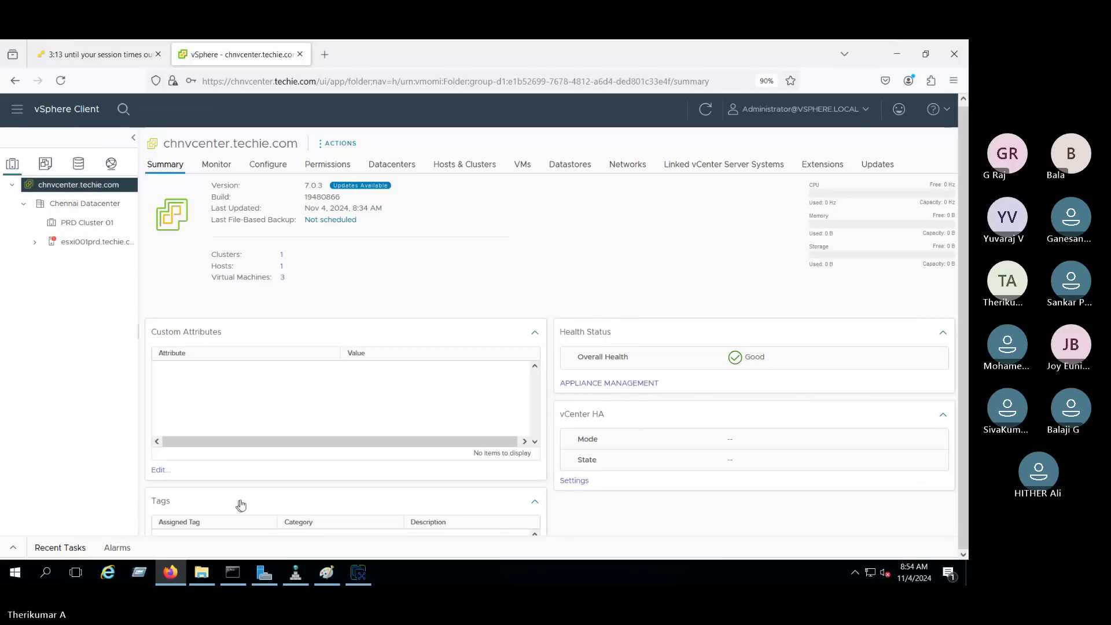
click(897, 54)
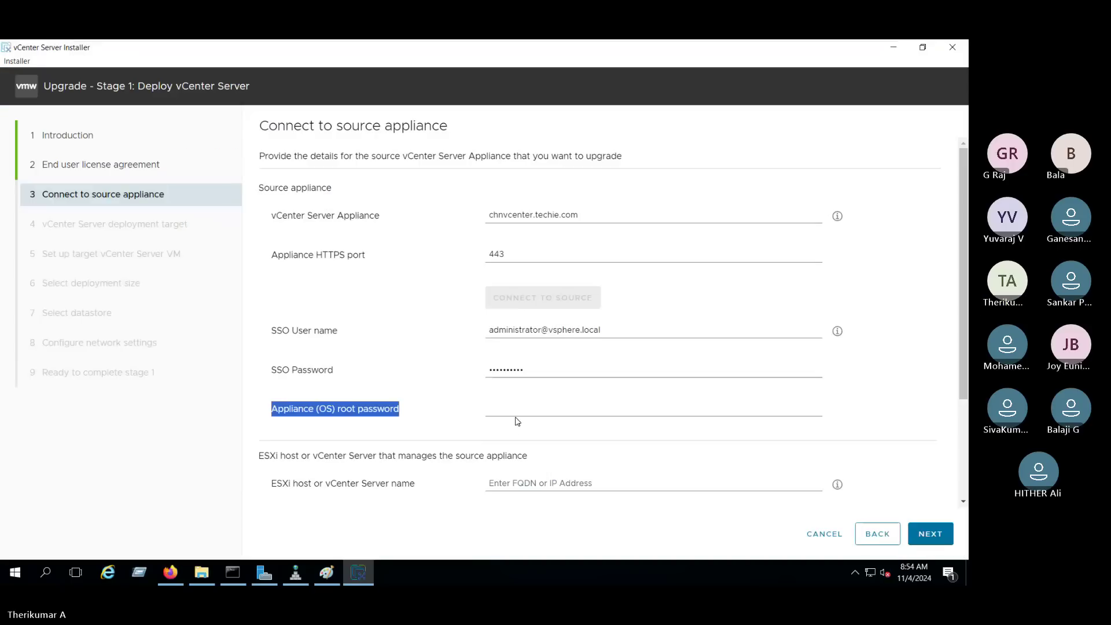
click(512, 411)
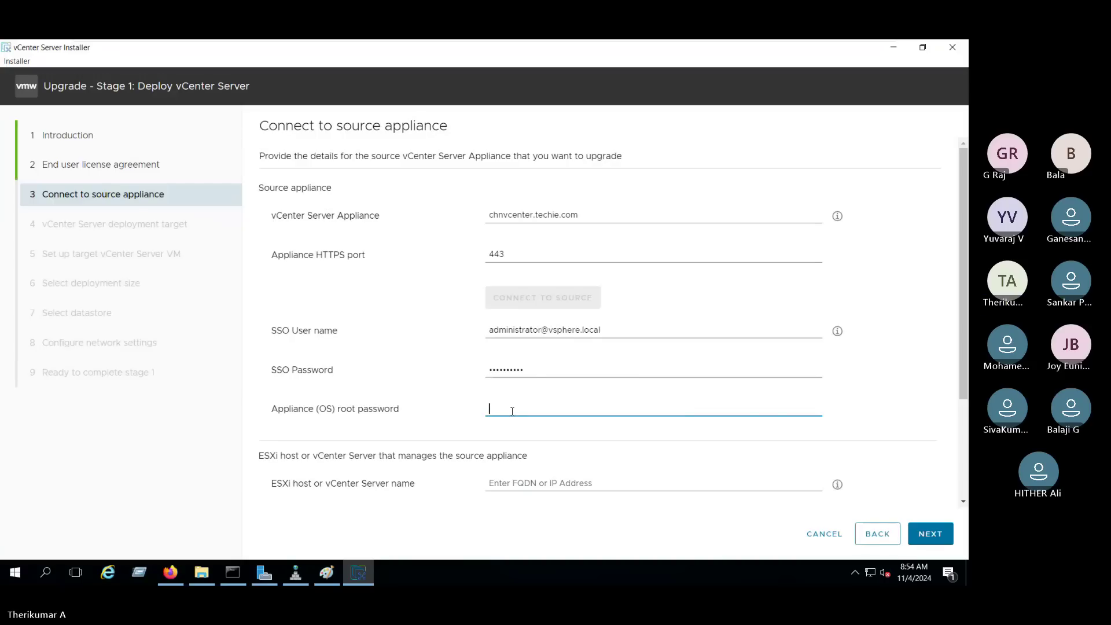
Open the VCSA vCenter 7.0 console from the ESXi Host Client.
click(170, 572)
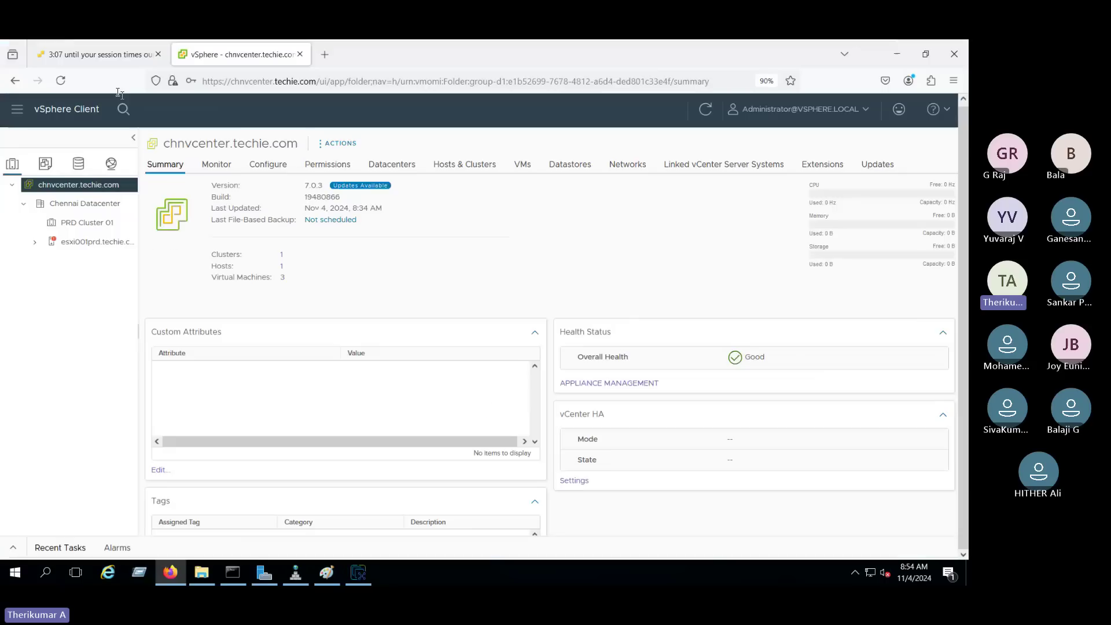
click(91, 55)
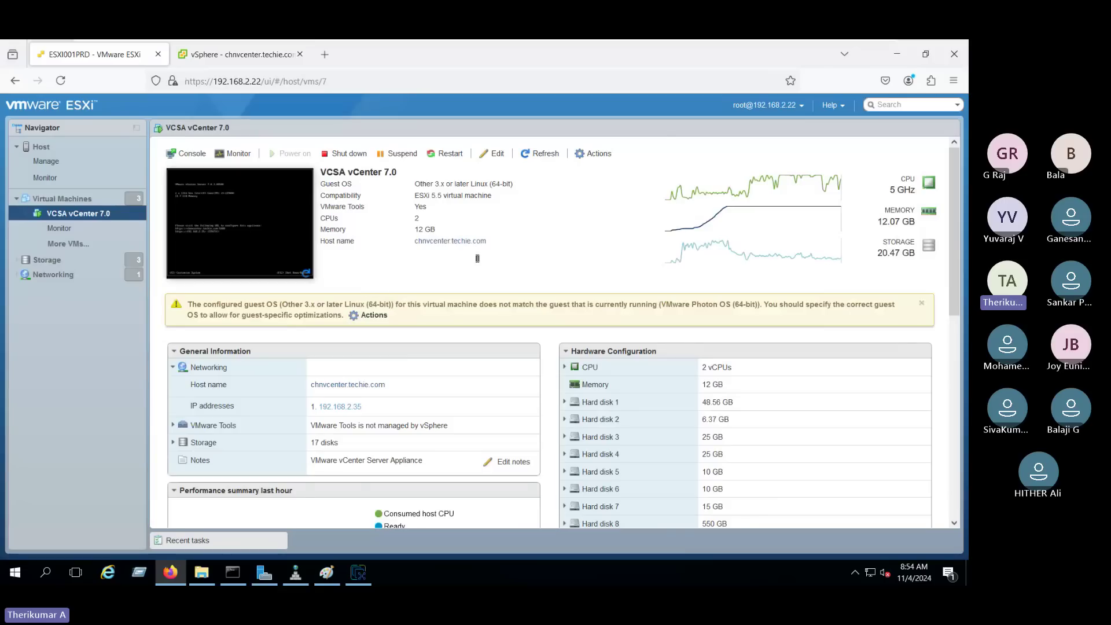
click(245, 225)
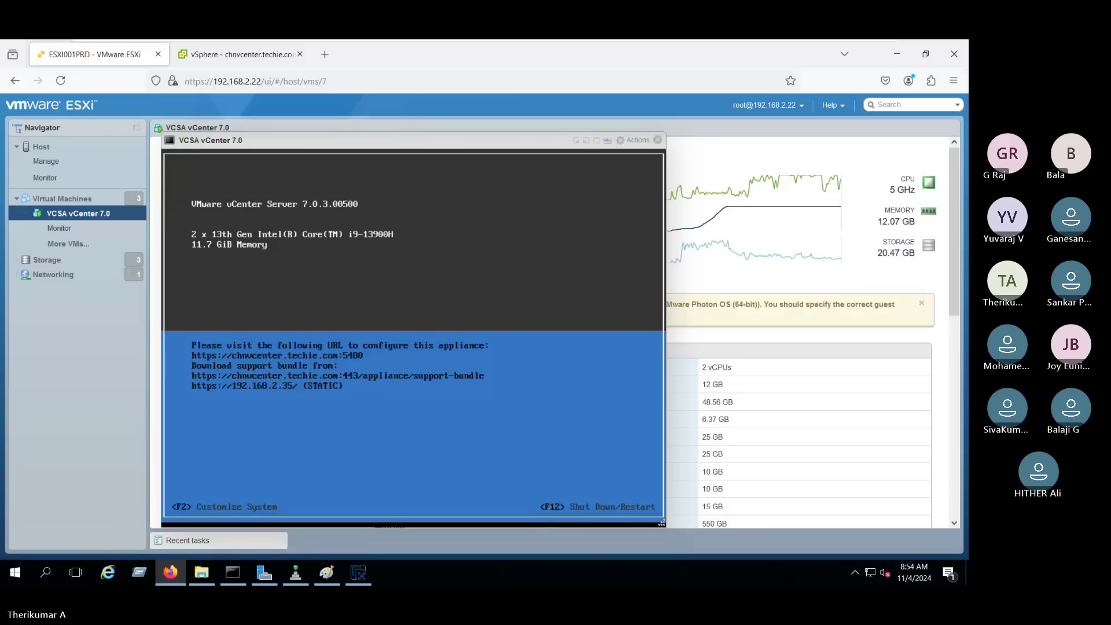
Log into the appliance console as root, retrying after a failed password attempt.
key(F2)
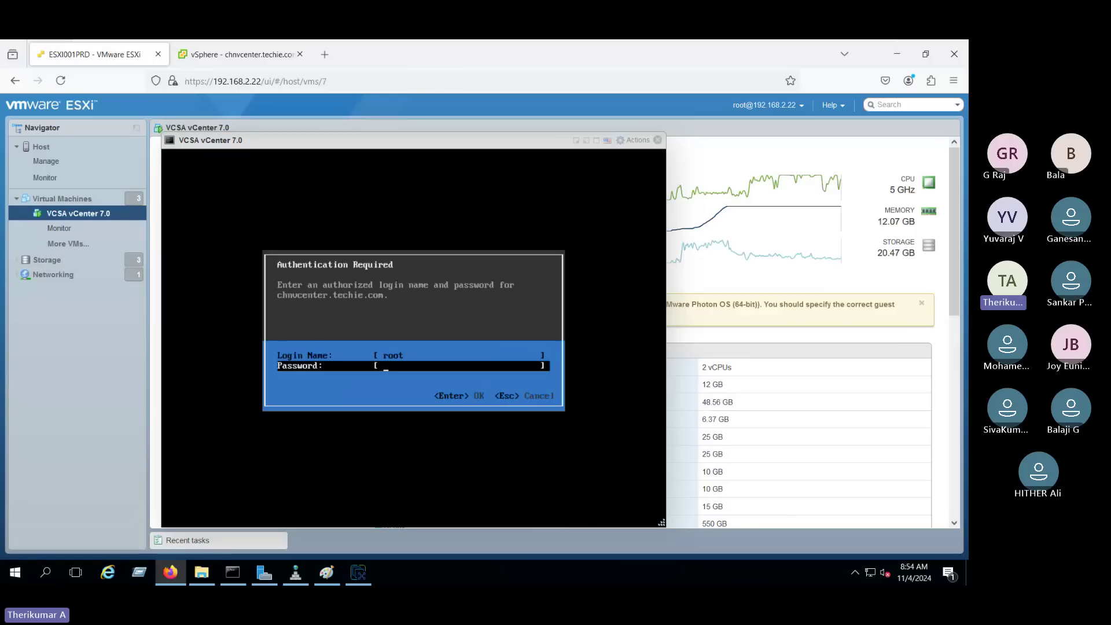
text(*********)
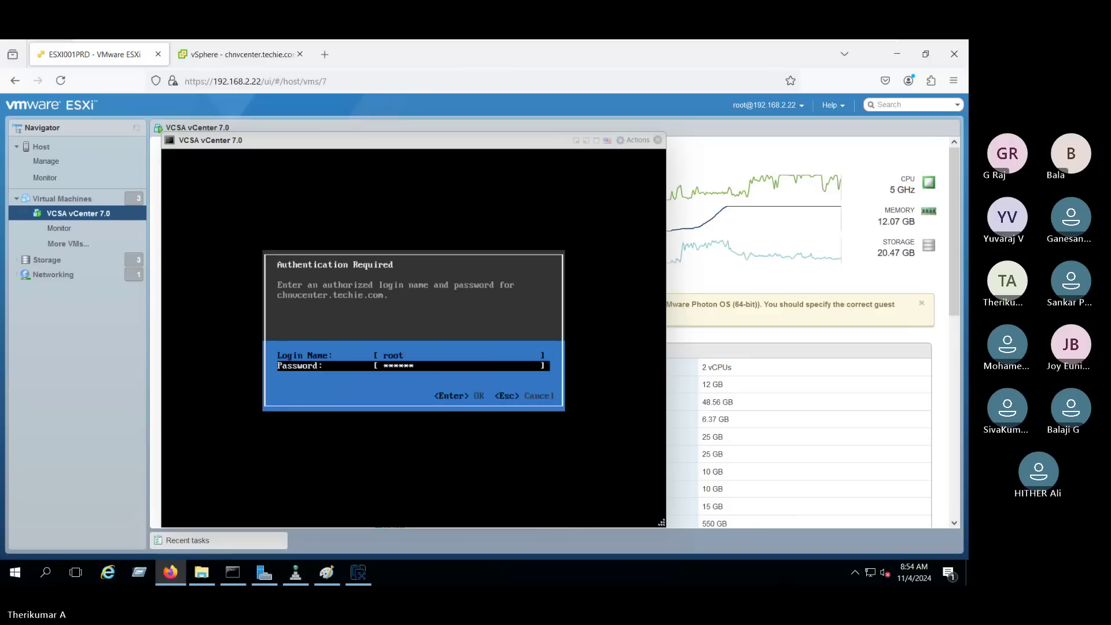
text(**)
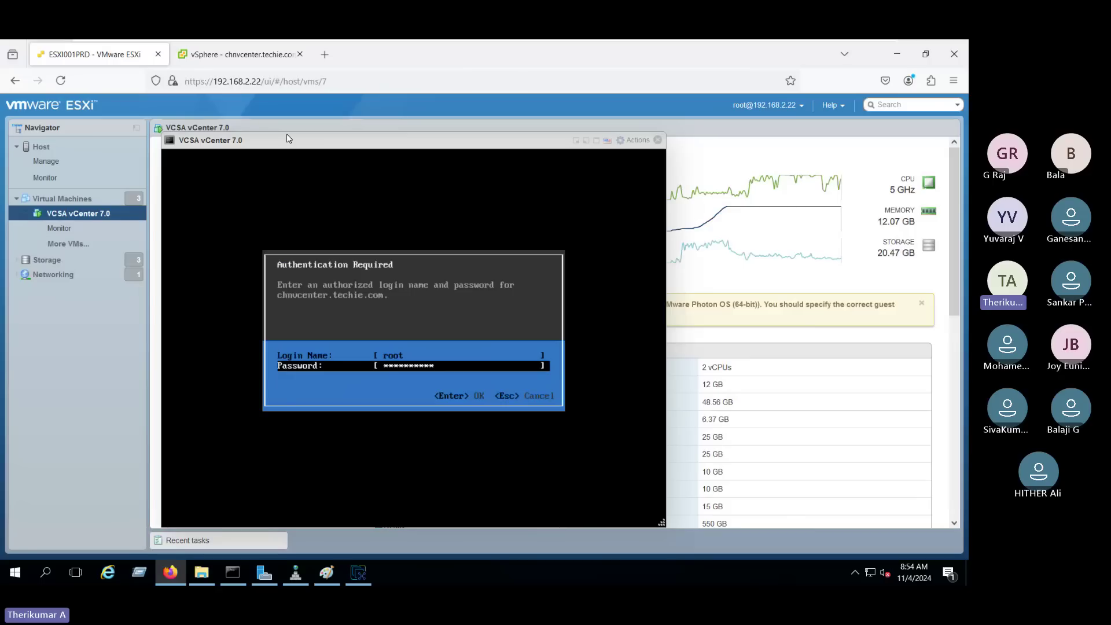
key(Return)
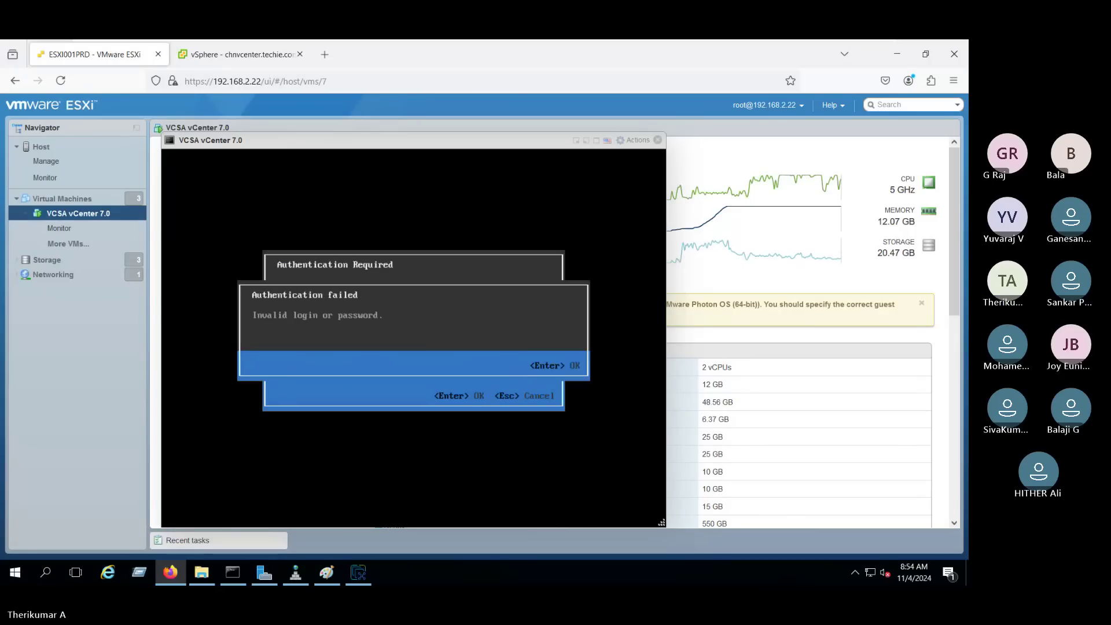
key(Return)
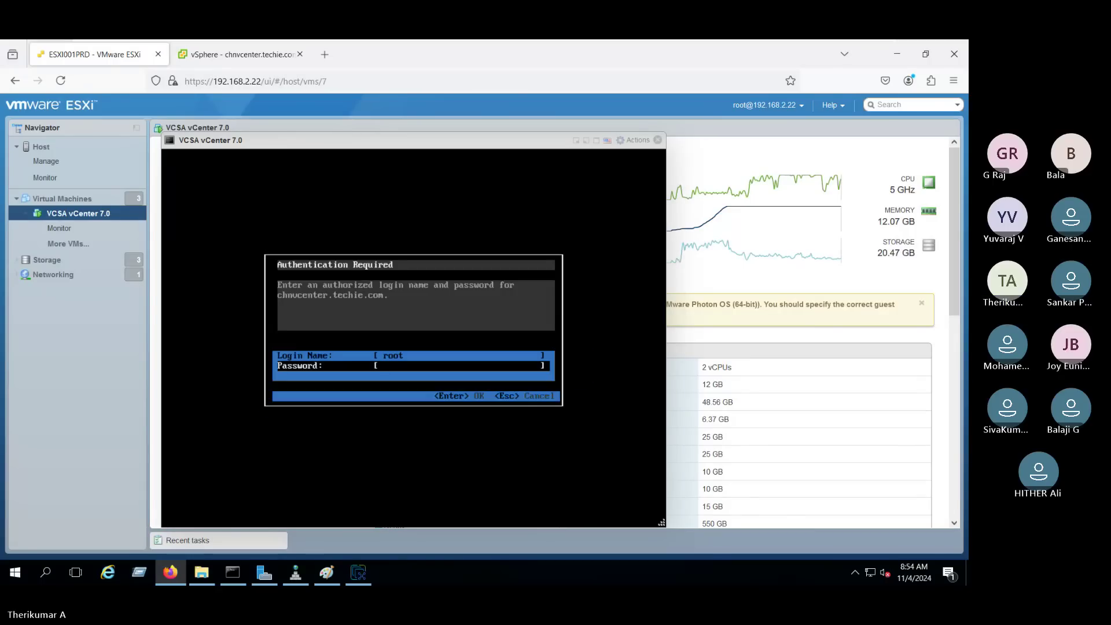
text(***********)
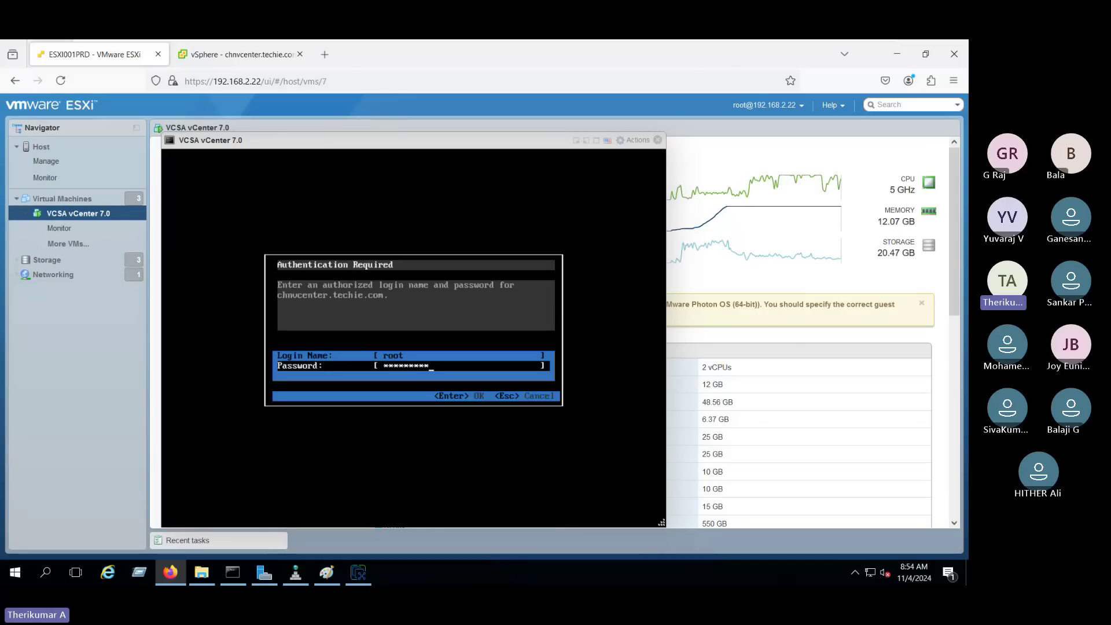
key(Return)
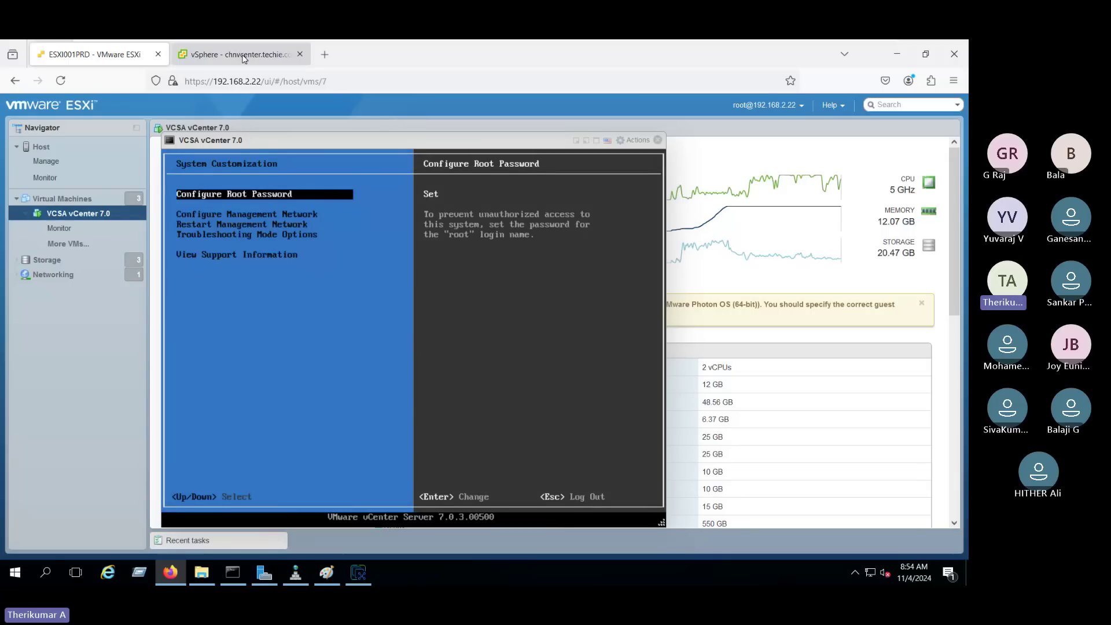
Retype the SSO password and enter the appliance (OS) root password in the installer.
click(358, 573)
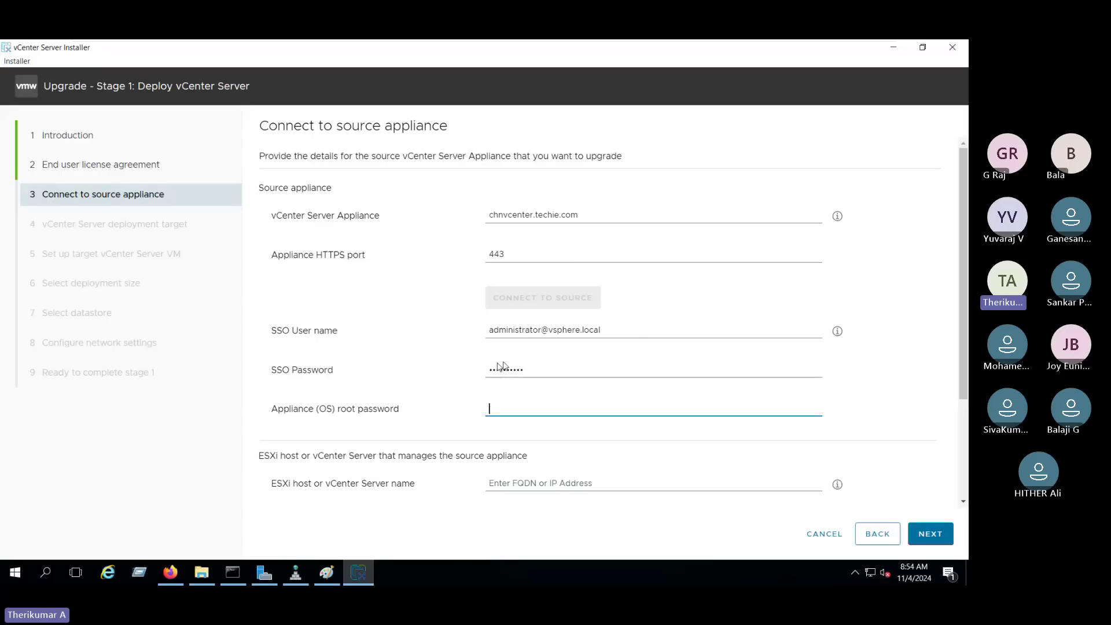
drag(266, 378, 360, 369)
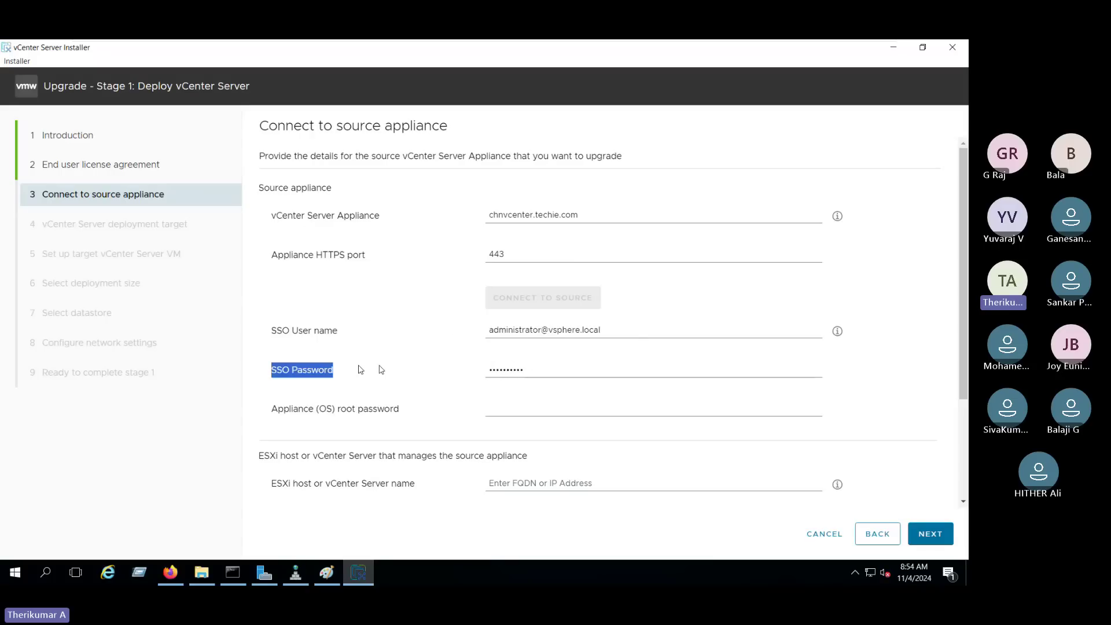
click(499, 369)
key(BackSpace)
key(BackSpace)
key(BackSpace)
key(BackSpace)
key(BackSpace)
key(BackSpace)
key(BackSpace)
key(BackSpace)
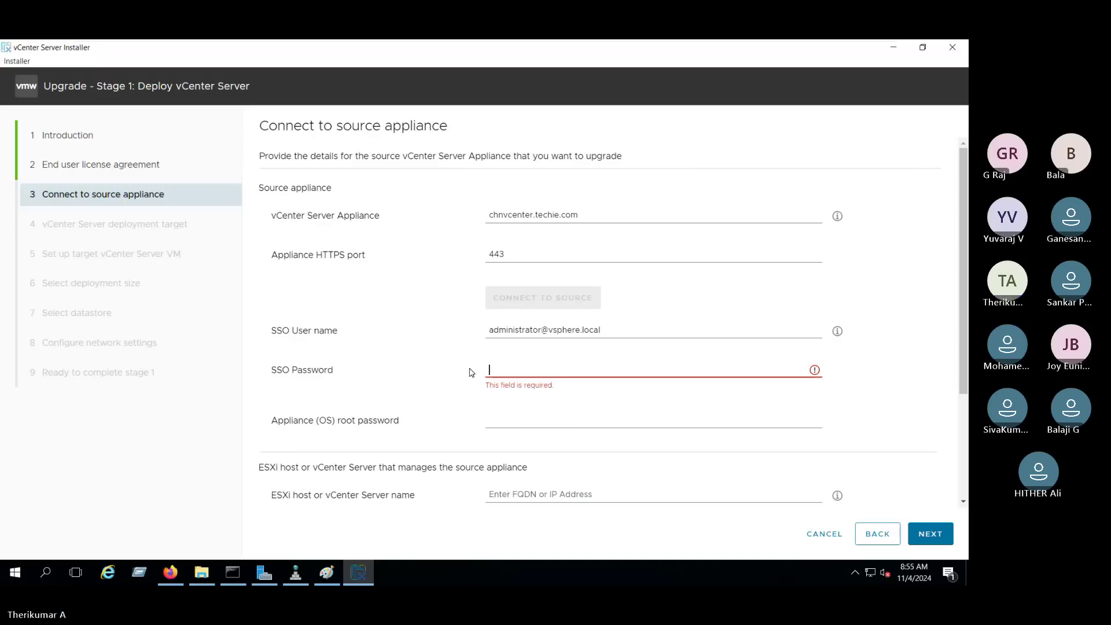
text(•••)
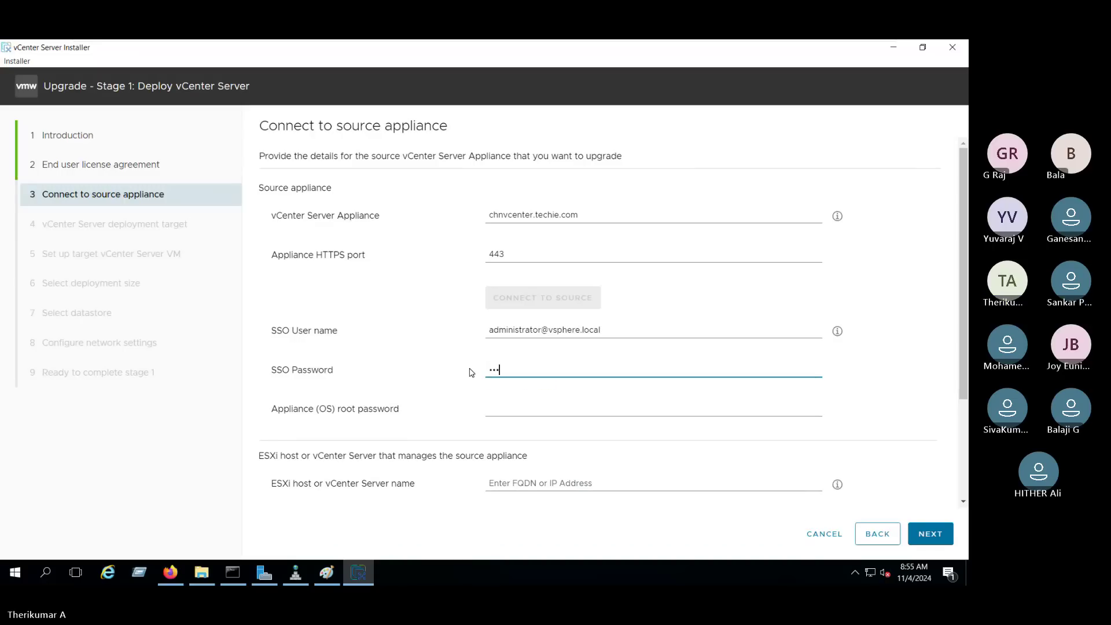
text(•••••••)
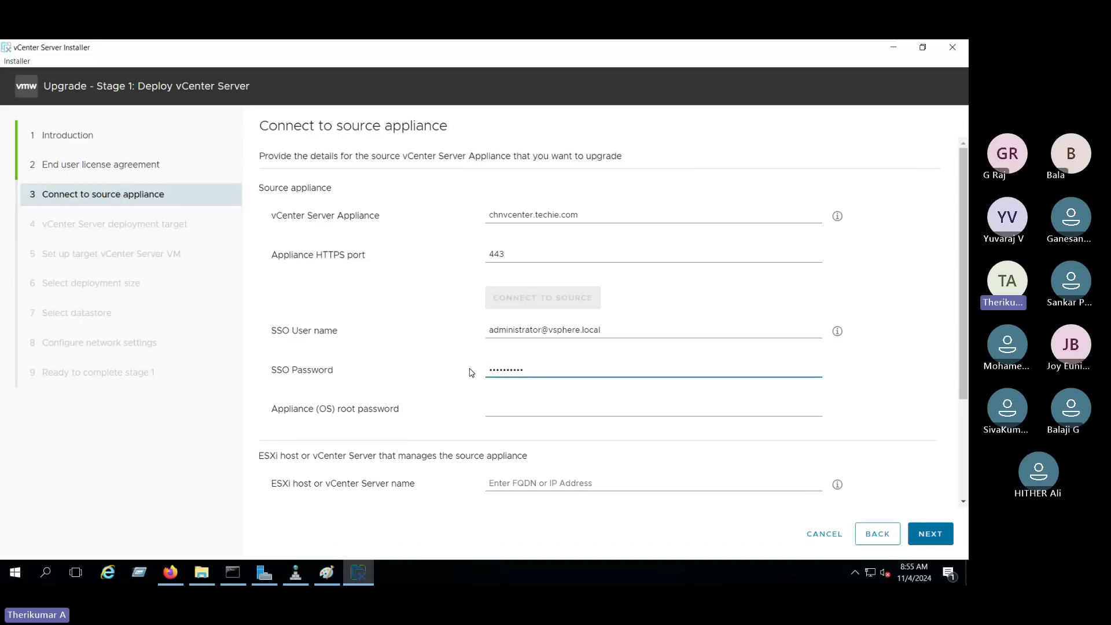
click(492, 409)
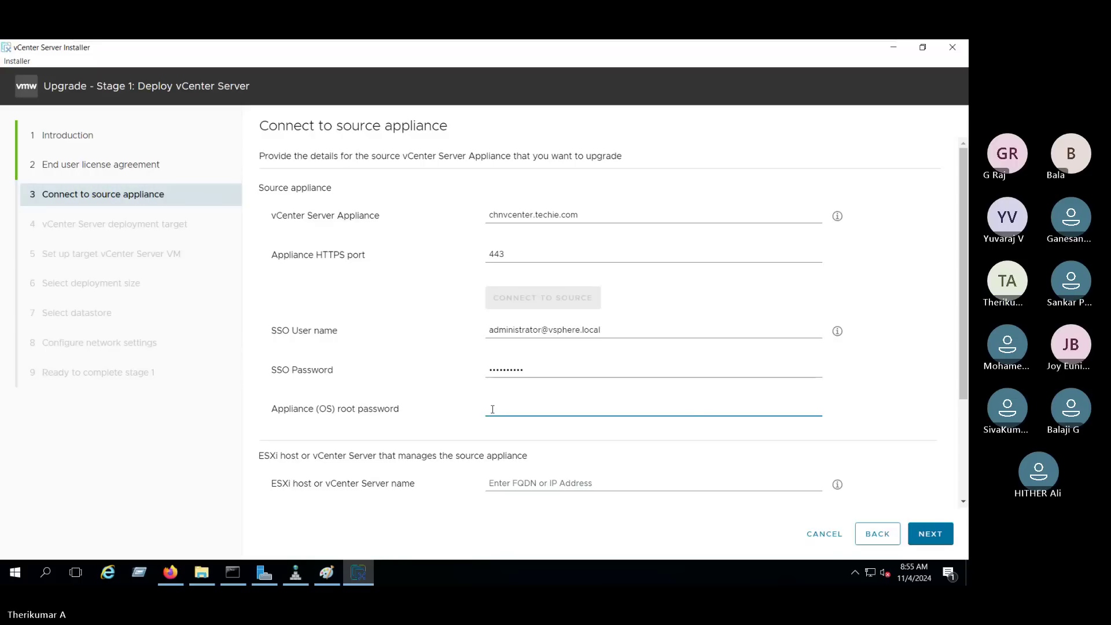
text(•••••••••)
Enter 192.168.2.22 as the ESXi host managing the source appliance.
scroll(613, 322, down, 3)
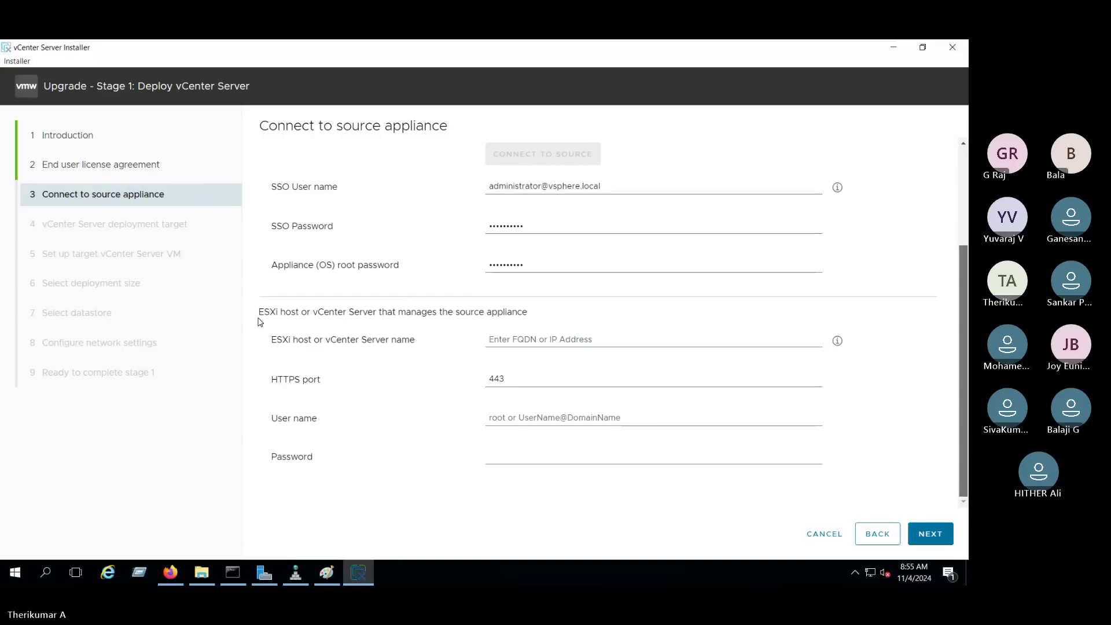
drag(259, 317, 527, 314)
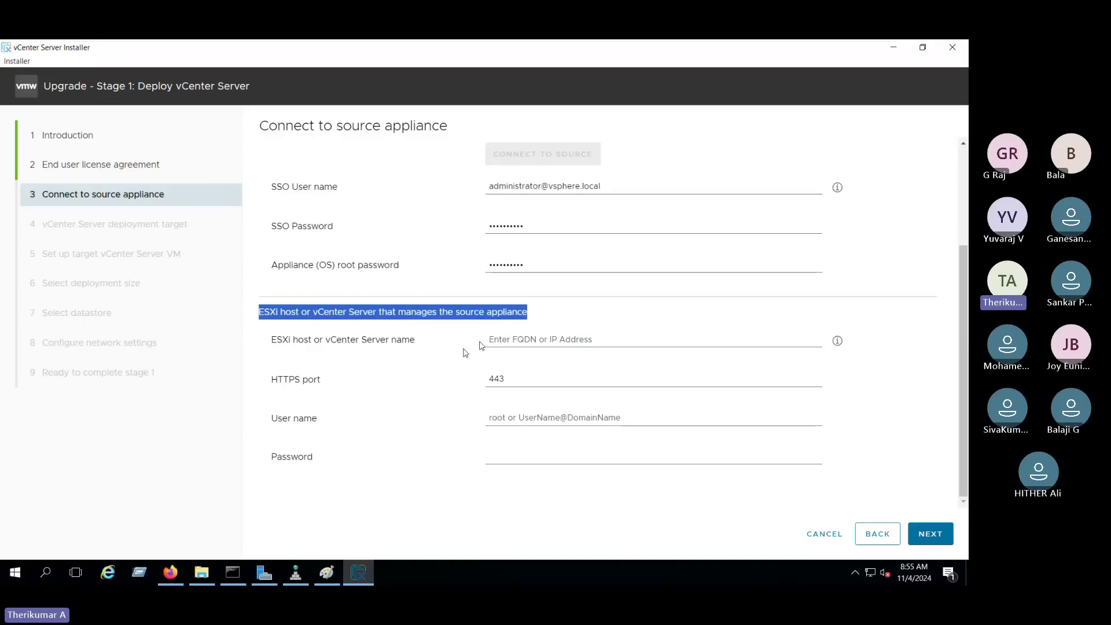
click(347, 328)
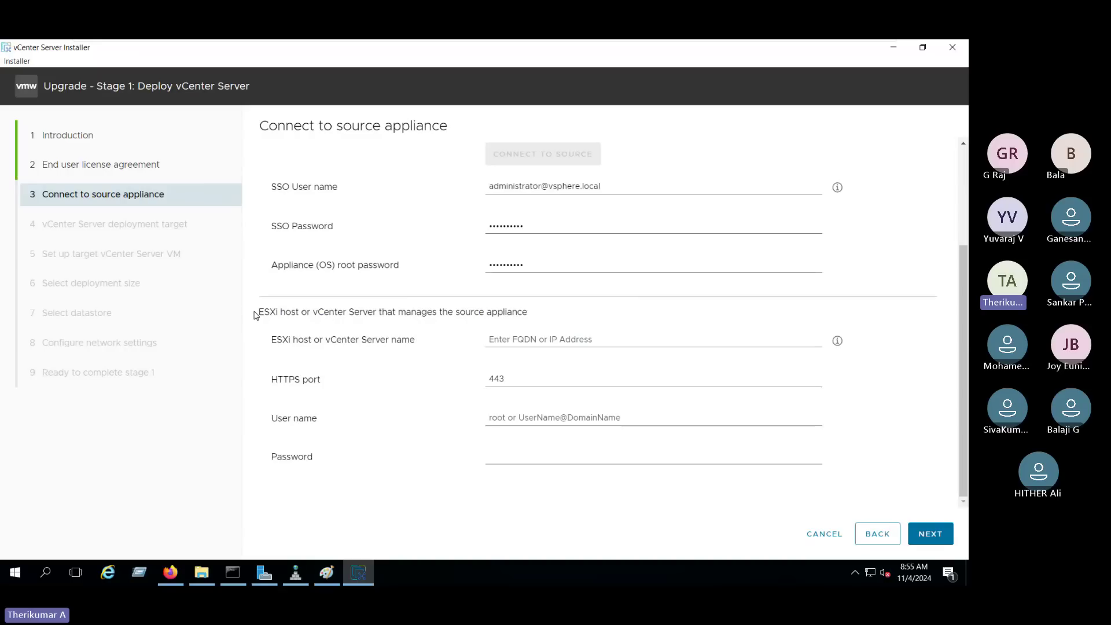
drag(256, 316, 538, 312)
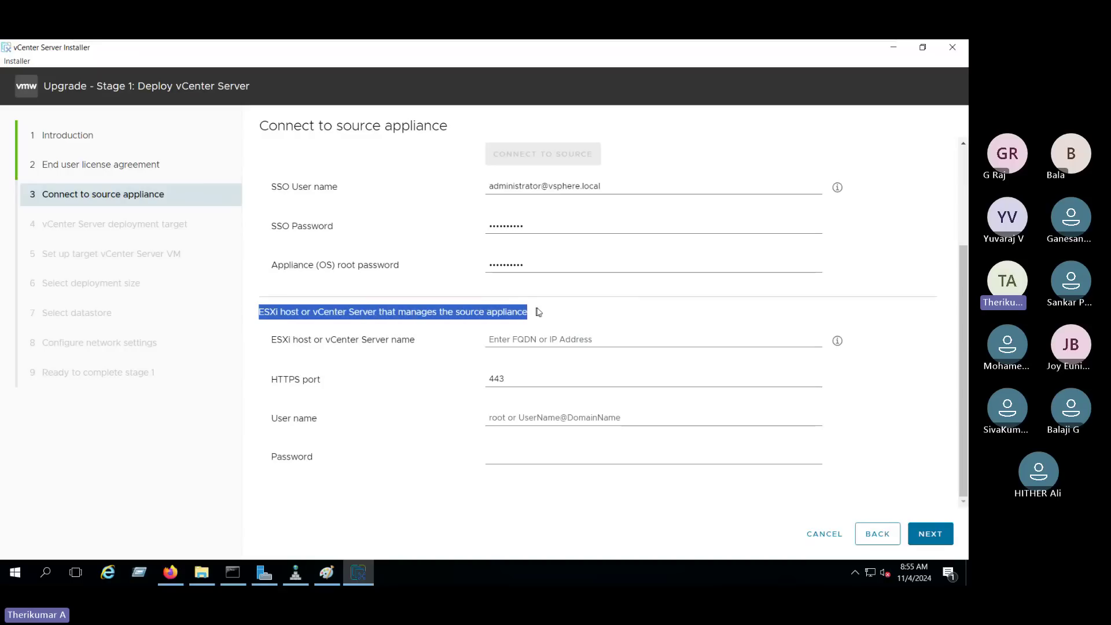
click(265, 347)
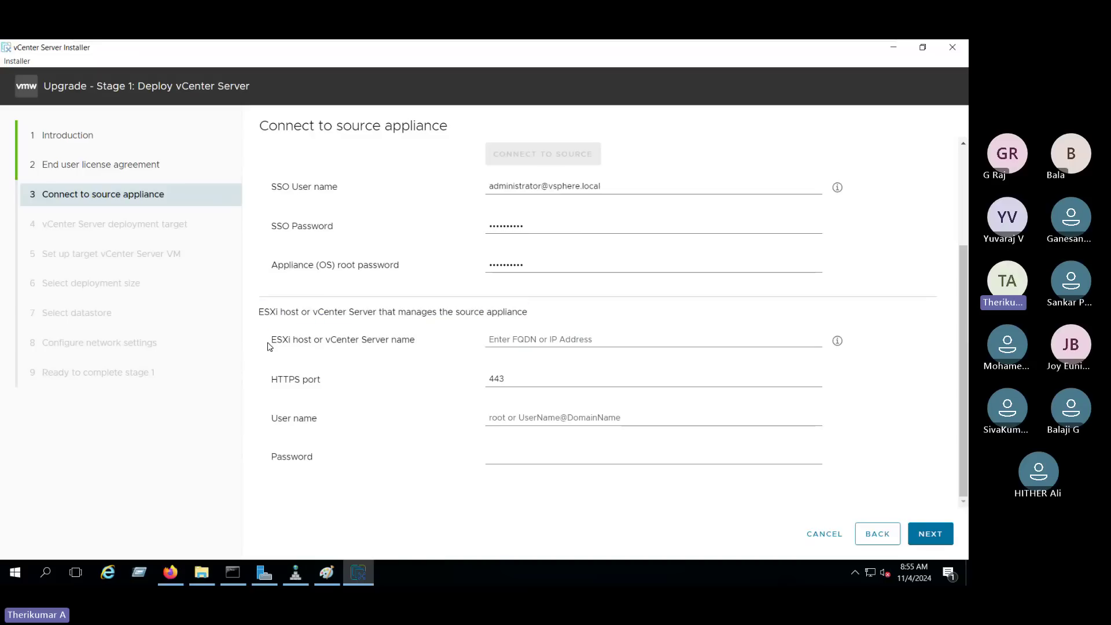
double_click(270, 345)
click(497, 341)
text(192.16)
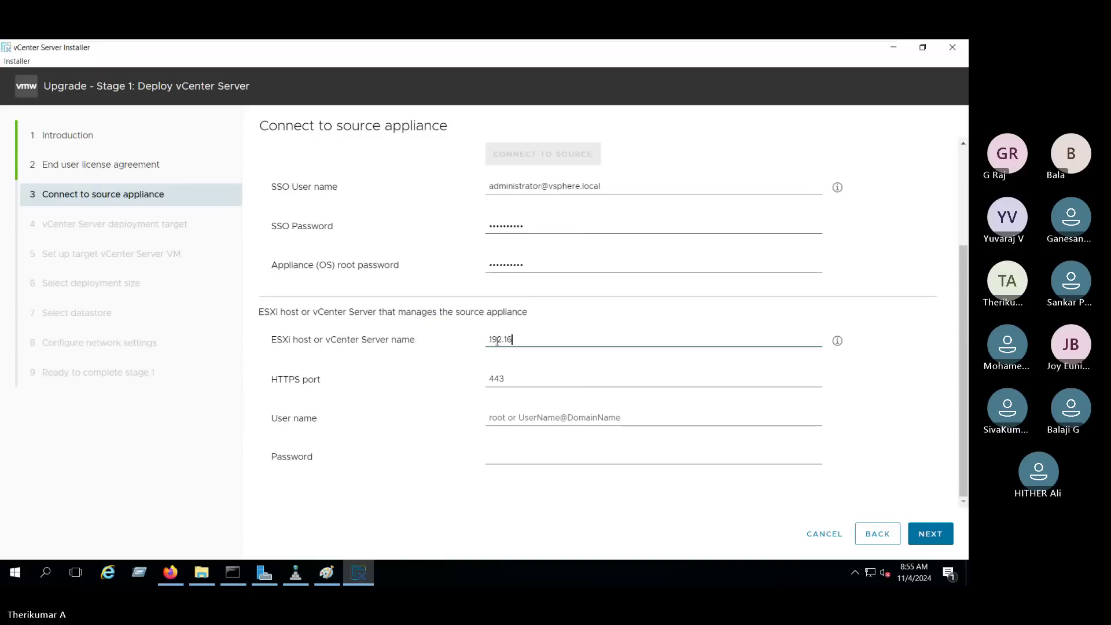
text(8.2)
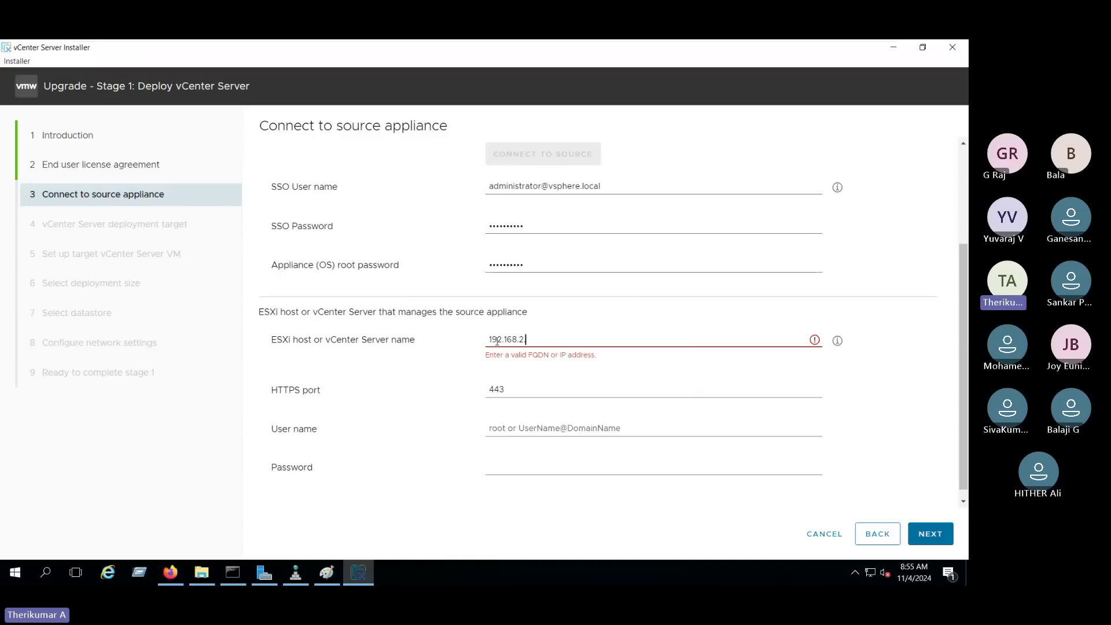
text(.22)
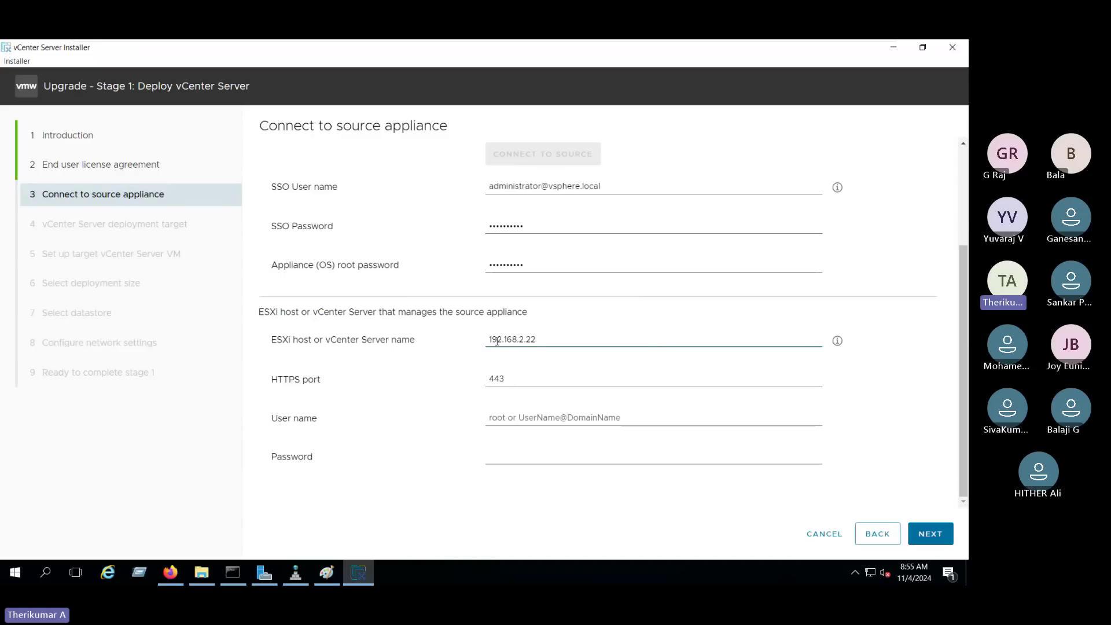
click(170, 572)
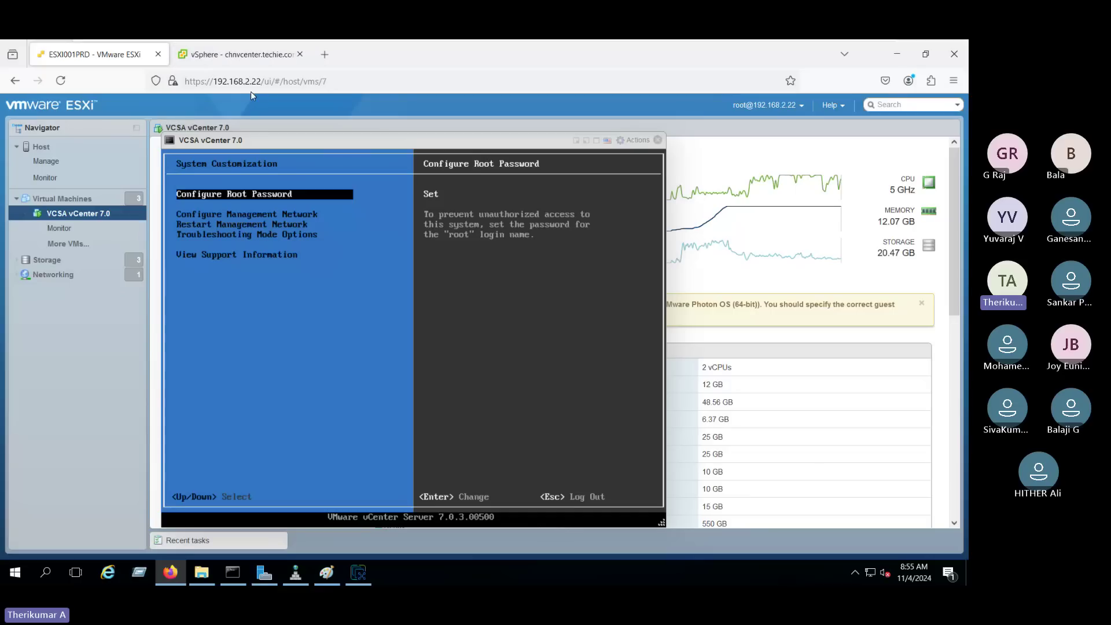
click(358, 572)
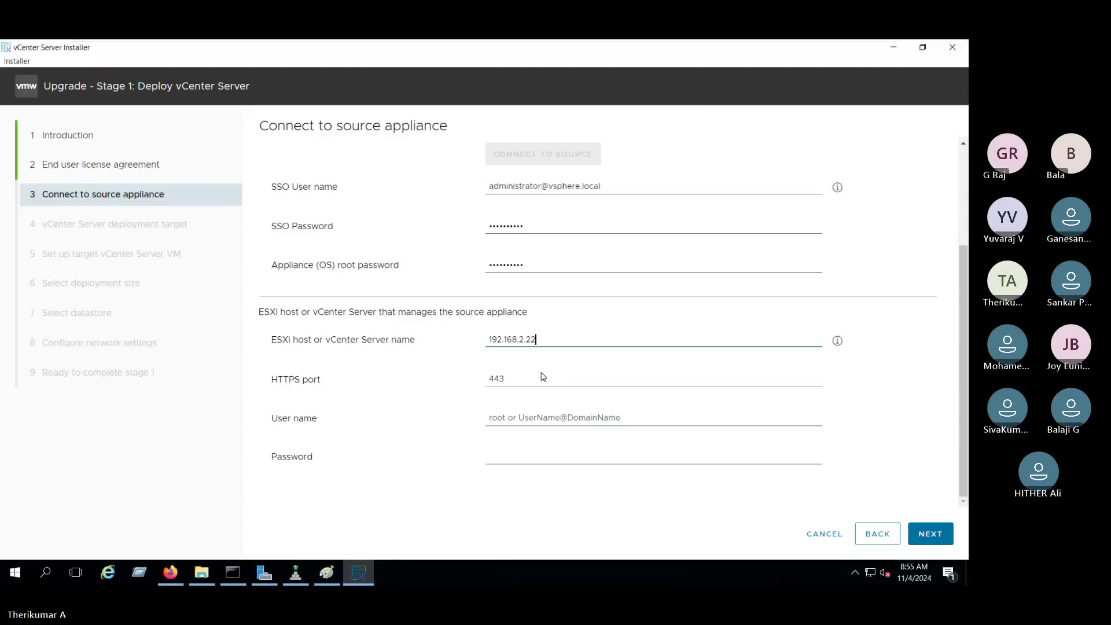
Set the managing host's user name to root and enter its password.
click(526, 418)
text(root)
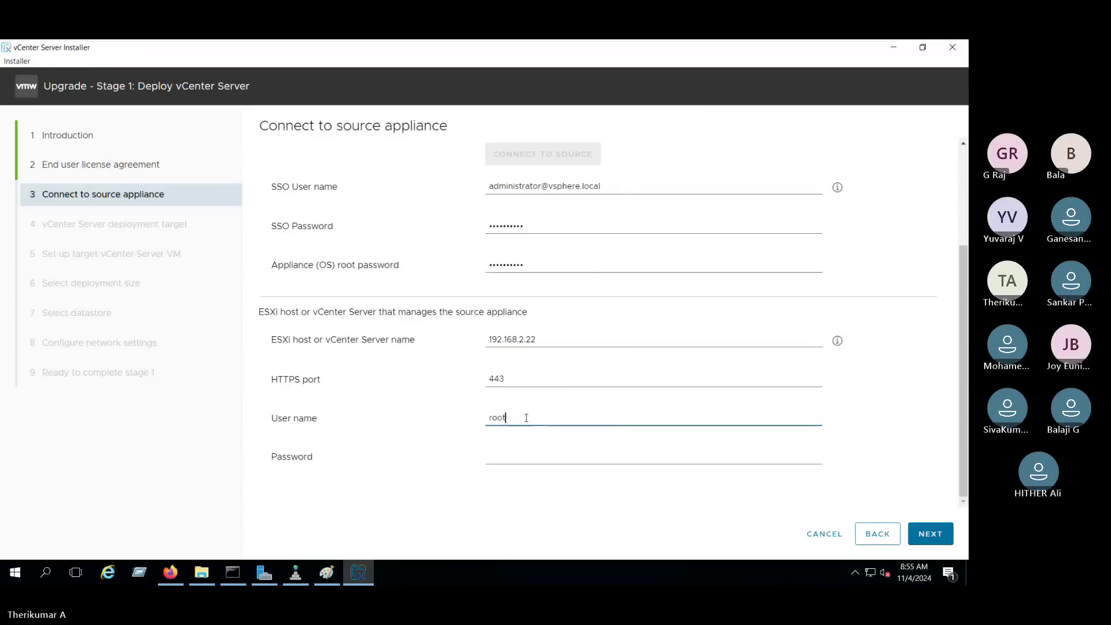
key(Tab)
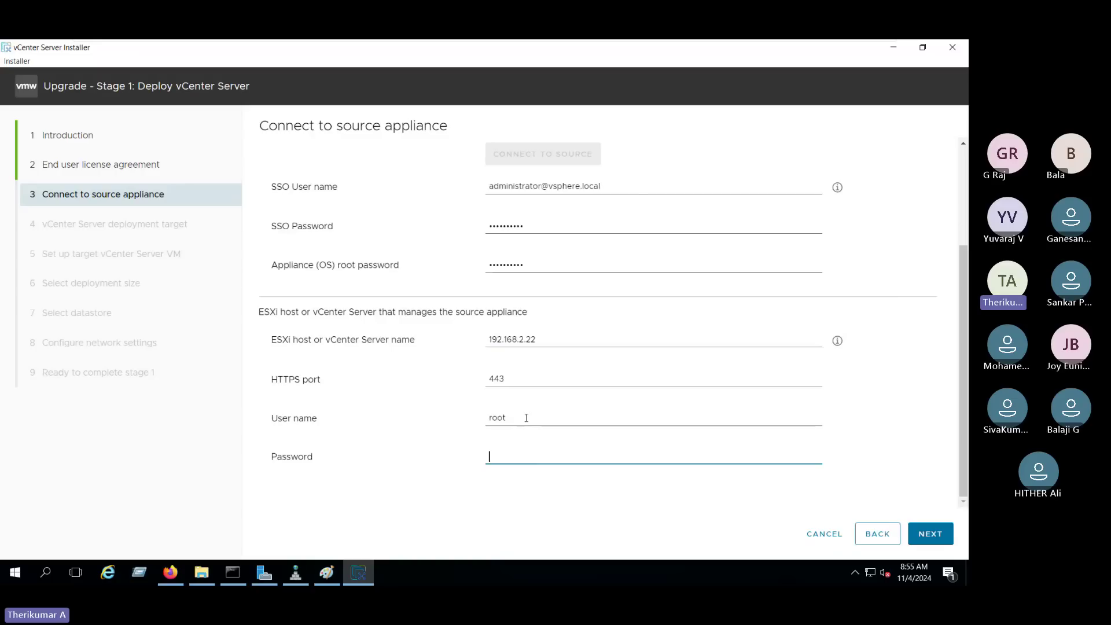
text(******)
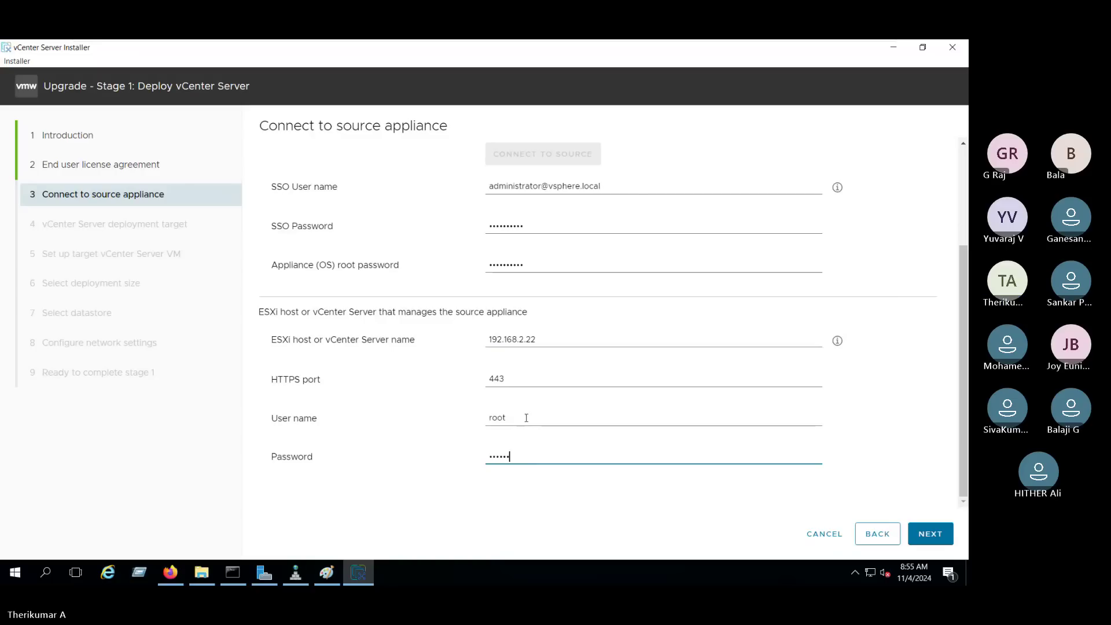
text(****)
scroll(831, 427, up, 2)
scroll(596, 318, up, 2)
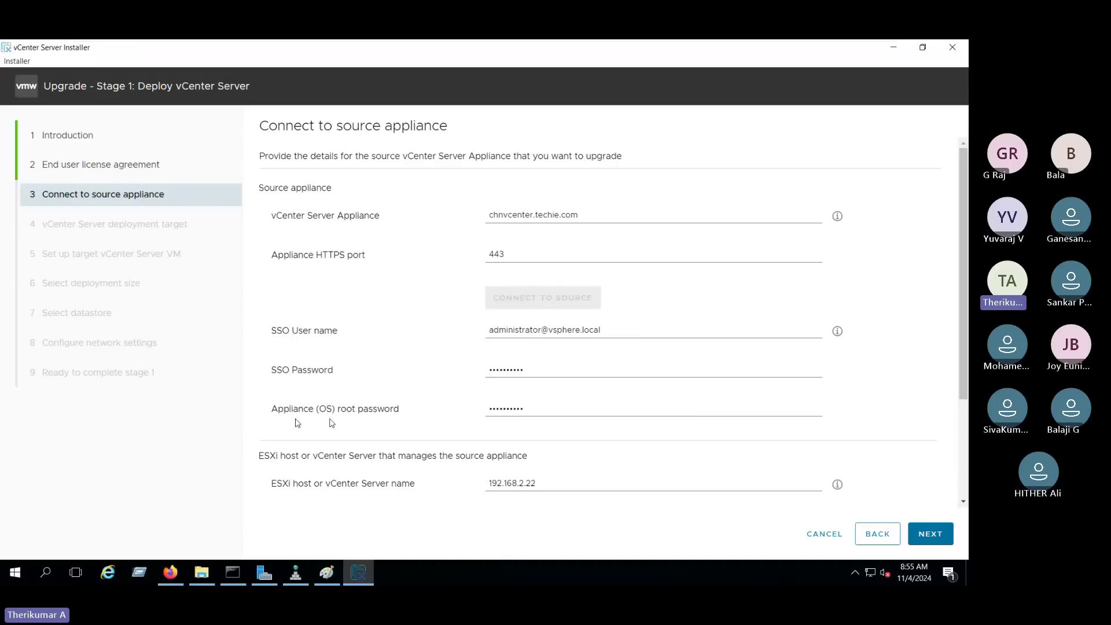
scroll(958, 343, down, 3)
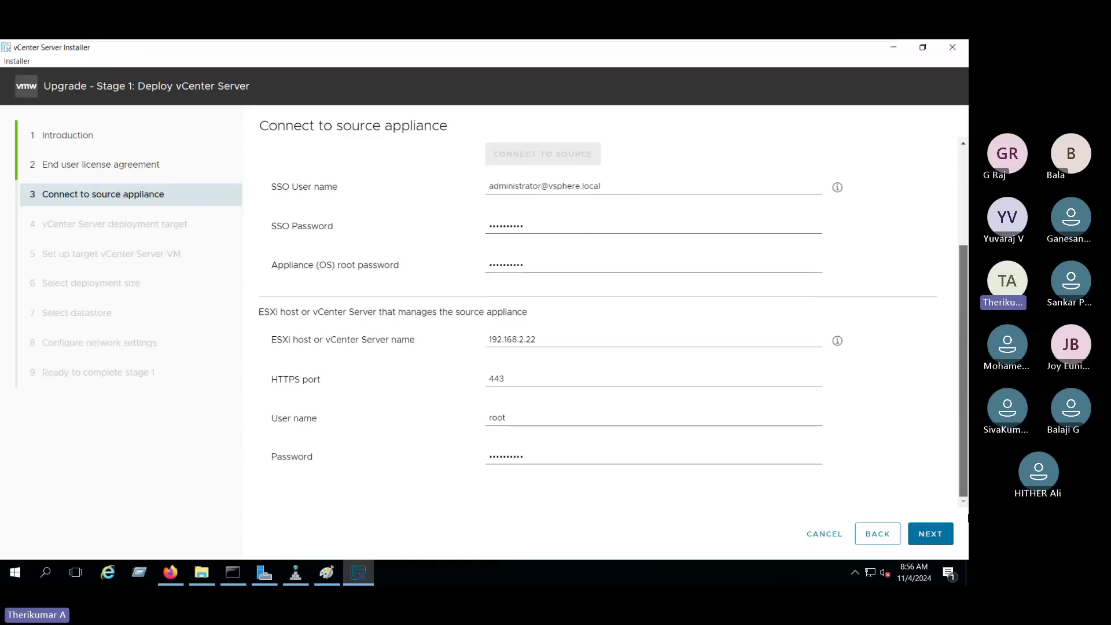
Advance past the source appliance page and accept the Certificate Warning with YES.
click(925, 538)
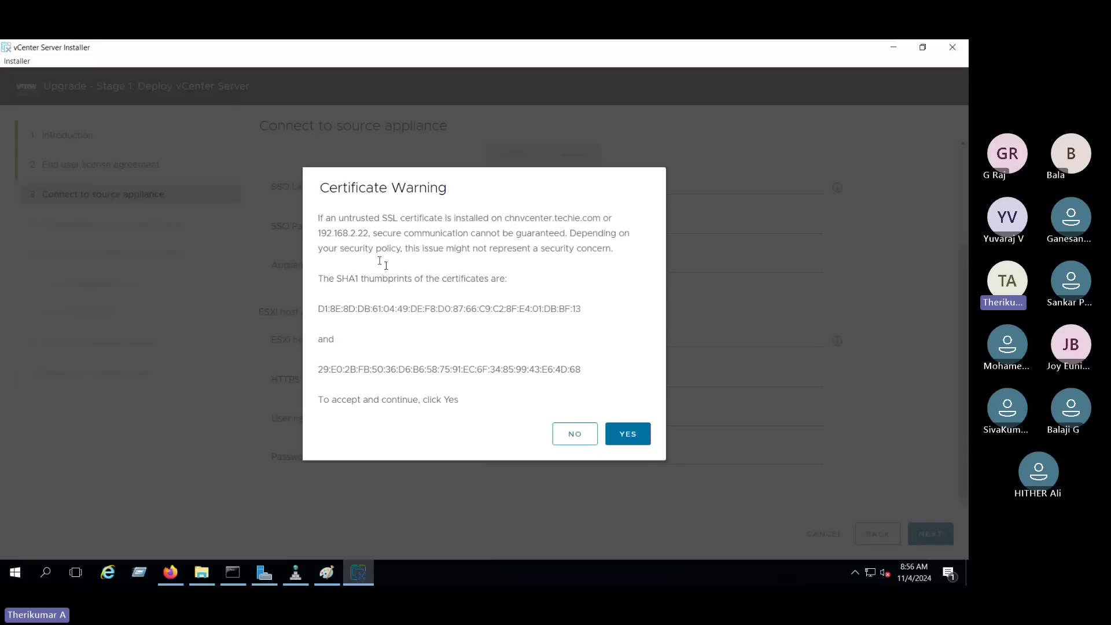
drag(325, 189, 472, 188)
click(634, 367)
click(636, 446)
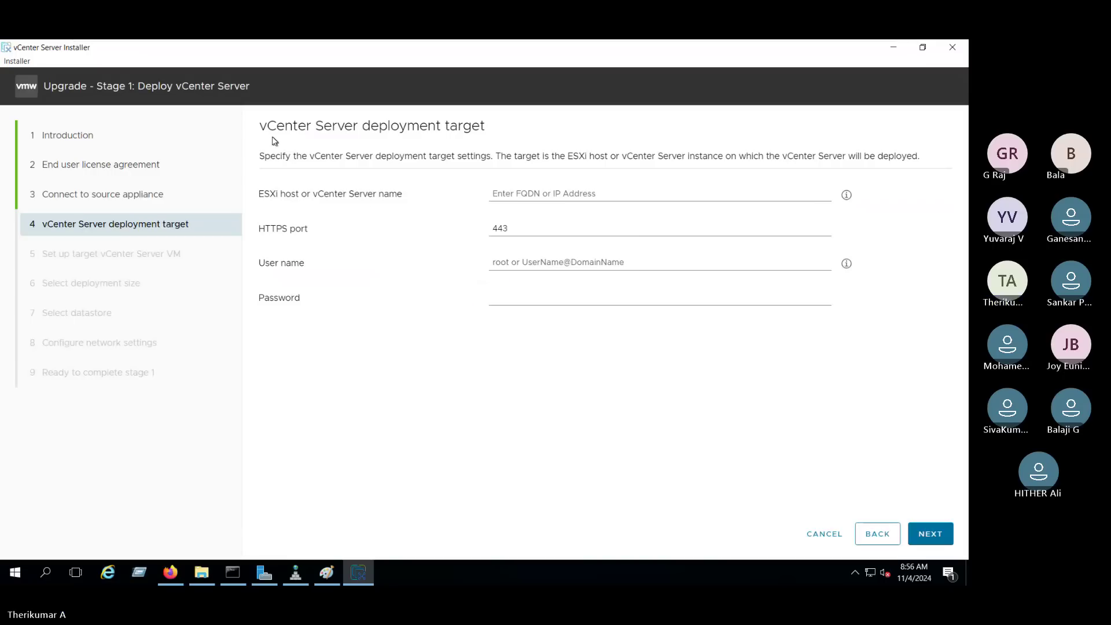
Enter target ESXi host 192.168.2.22 with user root and its password.
drag(266, 126, 504, 125)
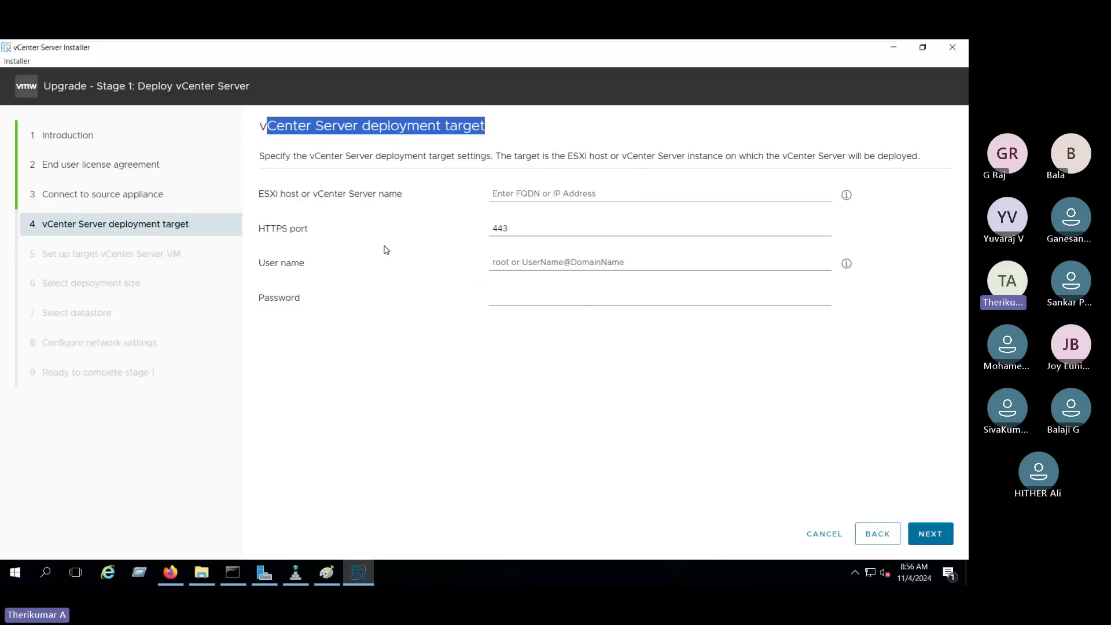
click(547, 191)
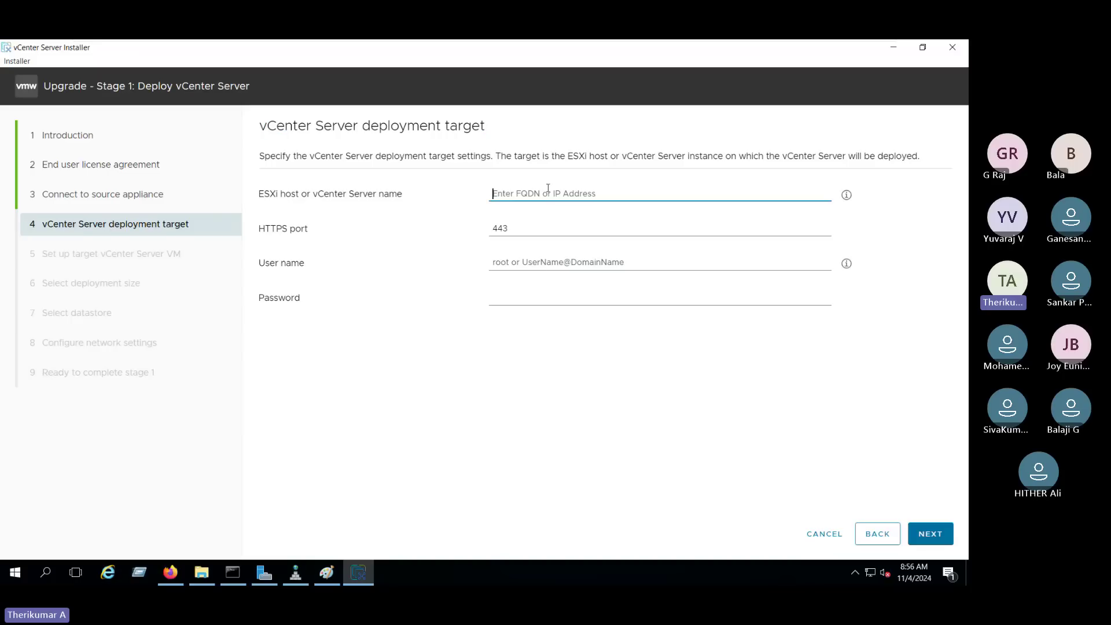
text(192.1)
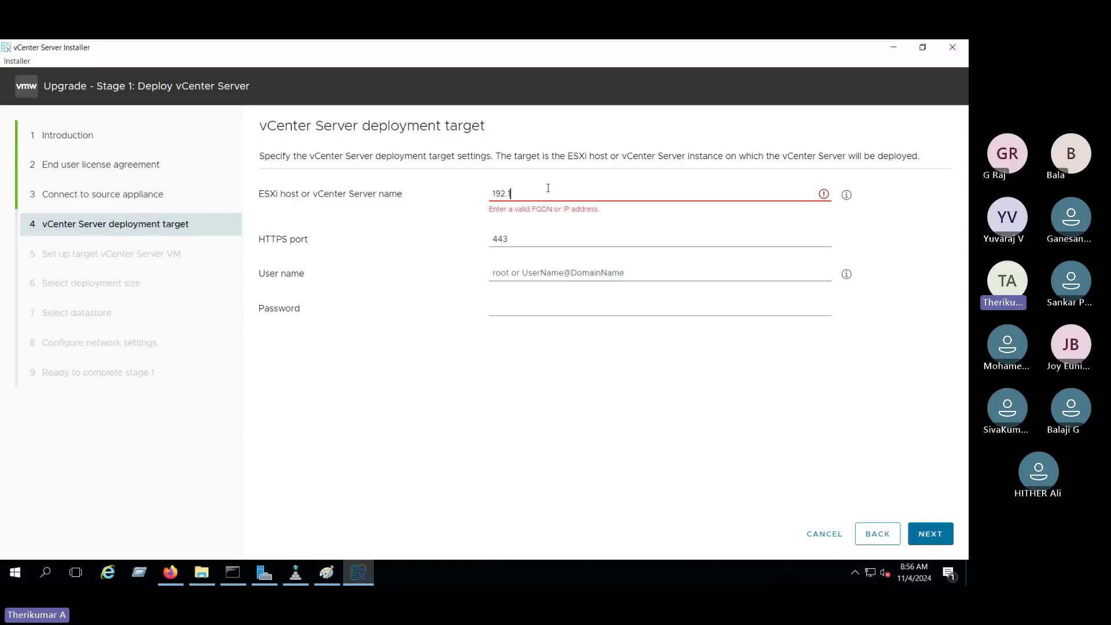
text(68.2.22)
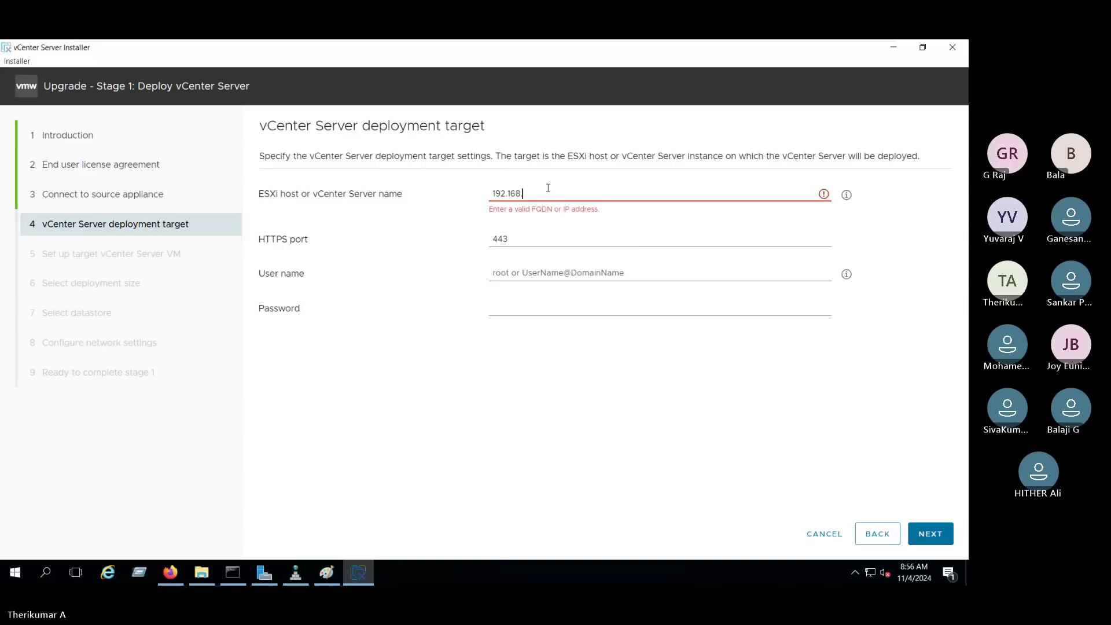
click(521, 263)
text(root)
key(Tab)
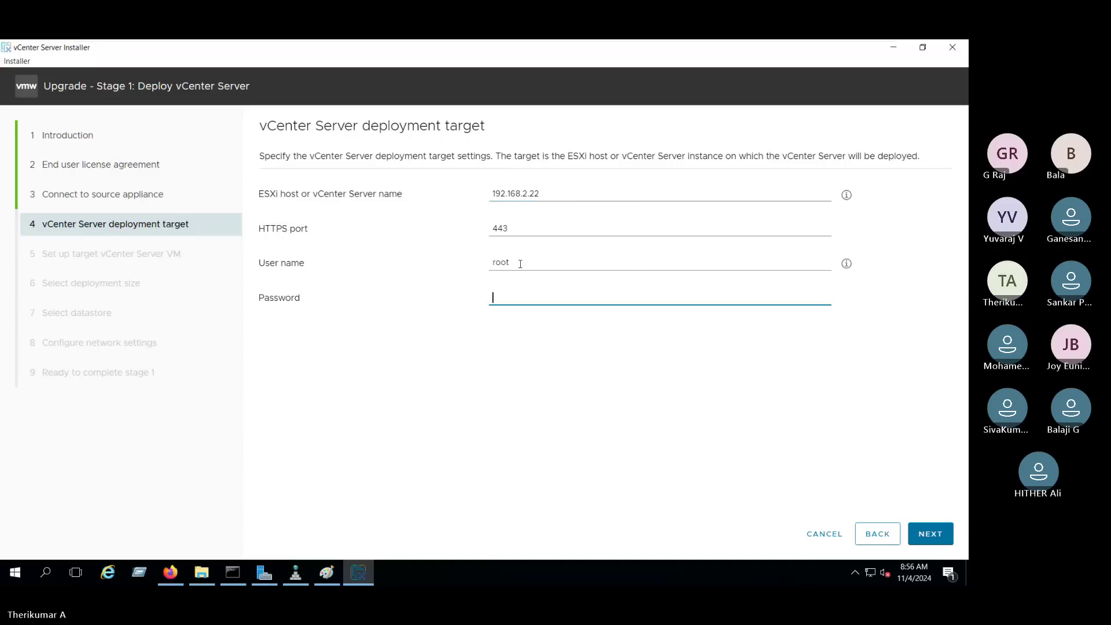
text(*********)
Submit the target connection and trust the host's untrusted certificate.
click(933, 534)
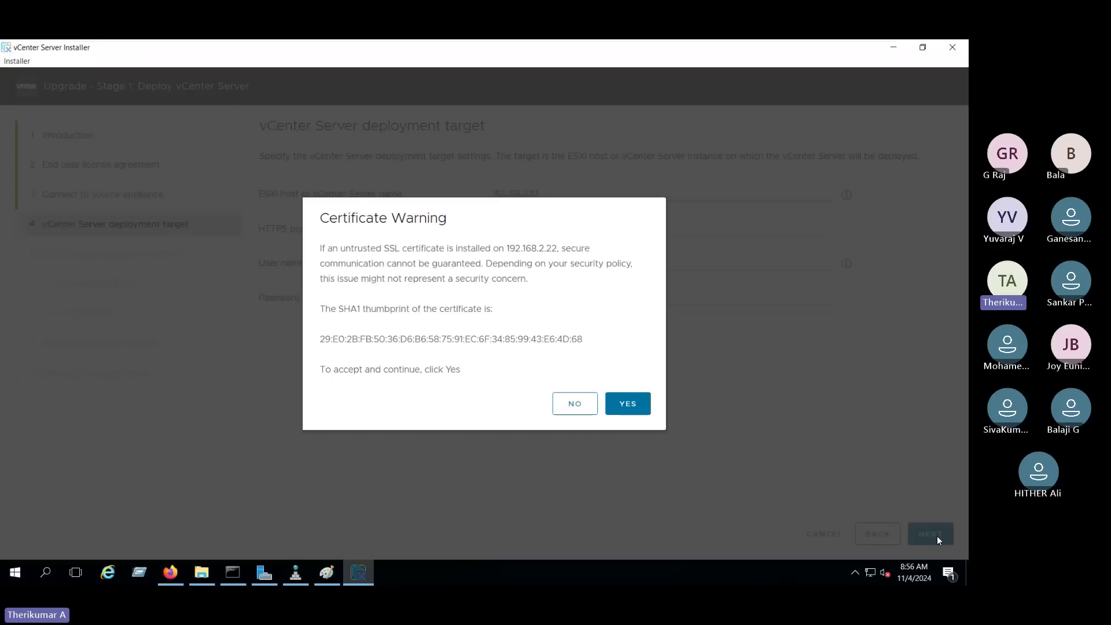
drag(315, 218, 448, 218)
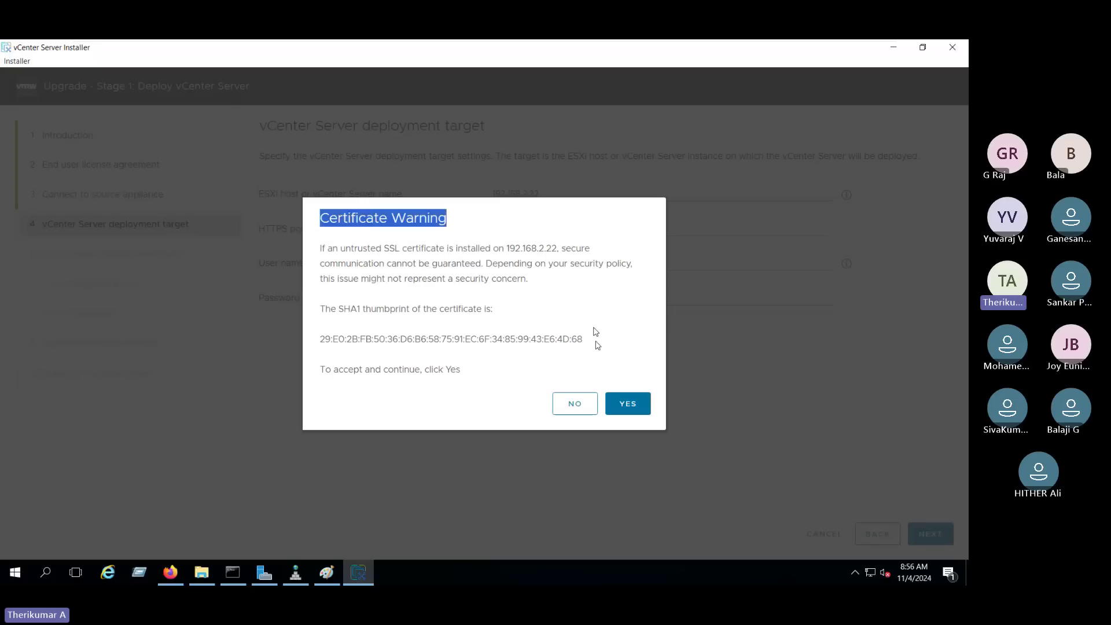
click(643, 411)
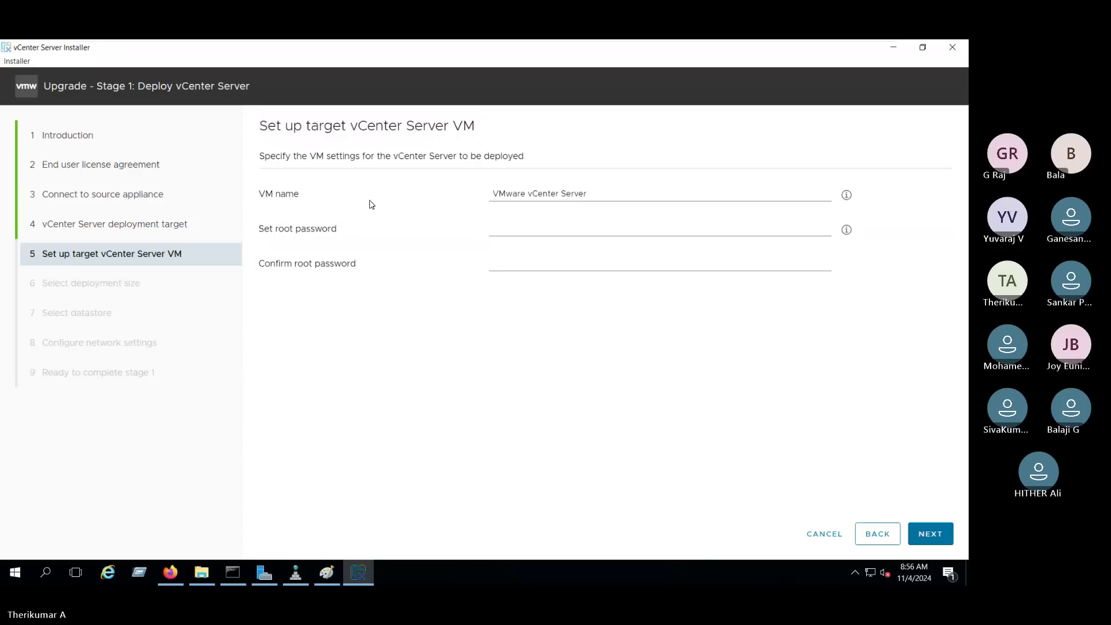
Replace the default VM name with 'VCSA vCenter 8.0'.
drag(260, 126, 493, 125)
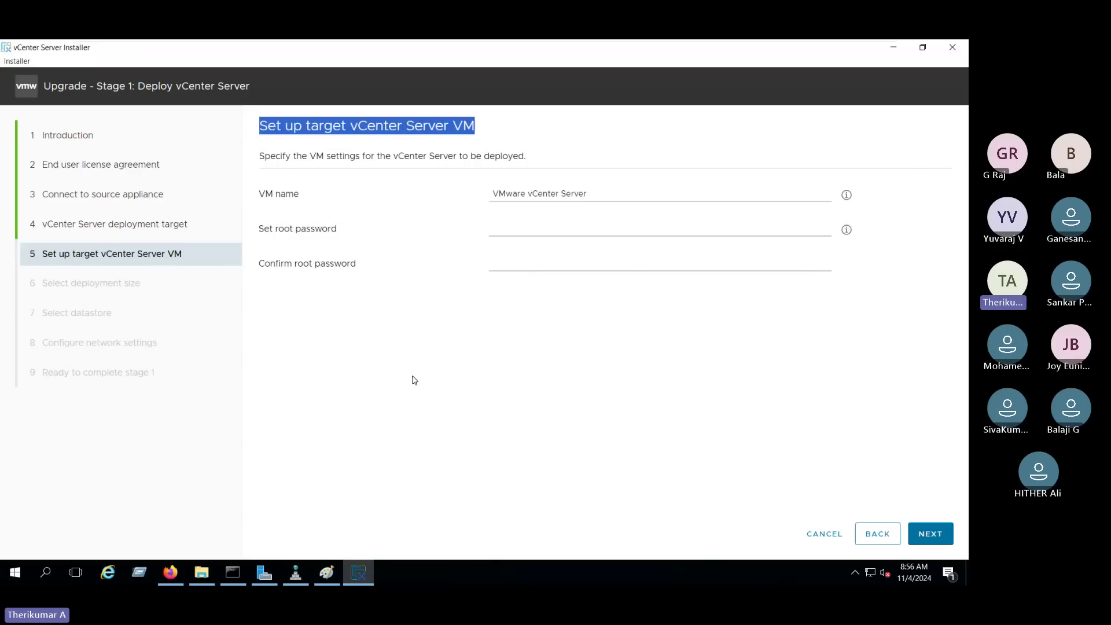
click(595, 195)
drag(594, 195, 440, 188)
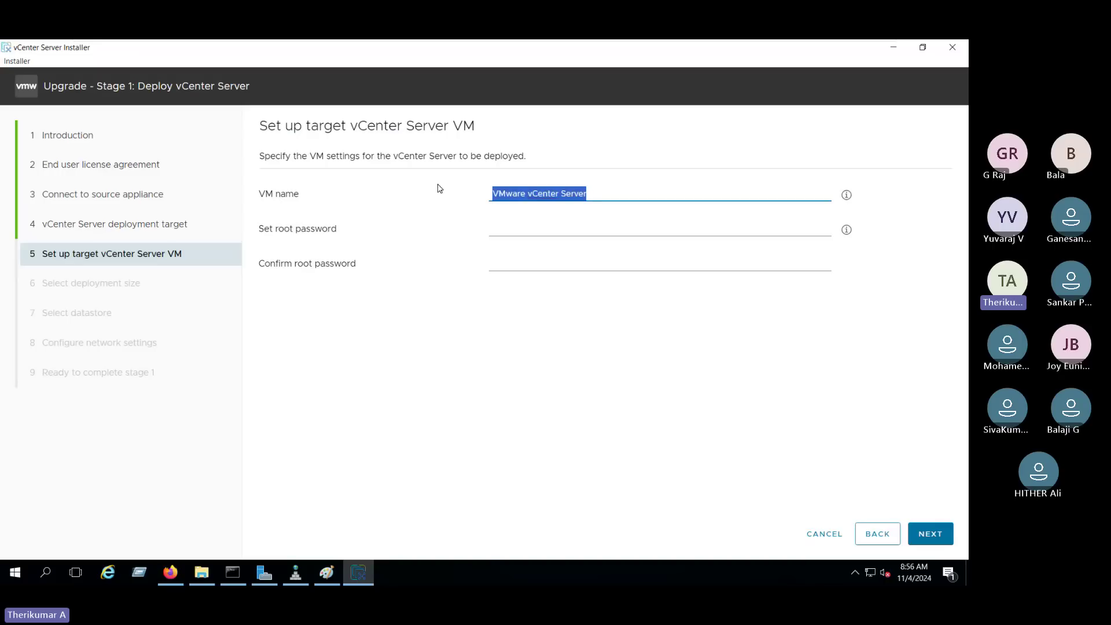
text(VCSA 8.0)
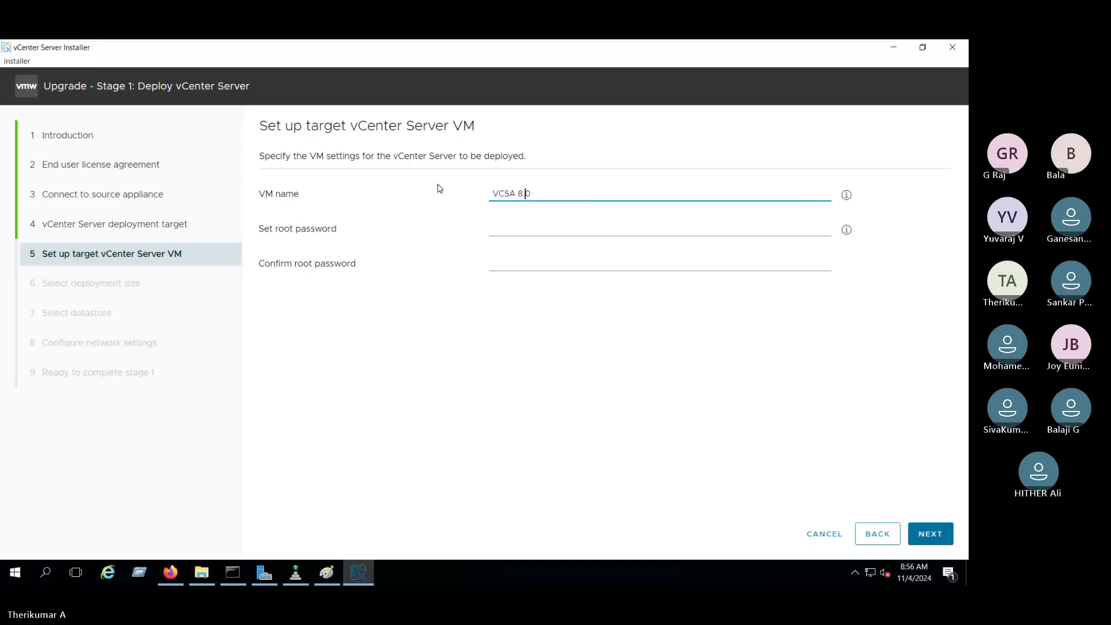
key(Left)
text(vCnete)
text(r)
key(BackSpace)
key(BackSpace)
key(BackSpace)
key(BackSpace)
key(BackSpace)
key(BackSpace)
text(enter)
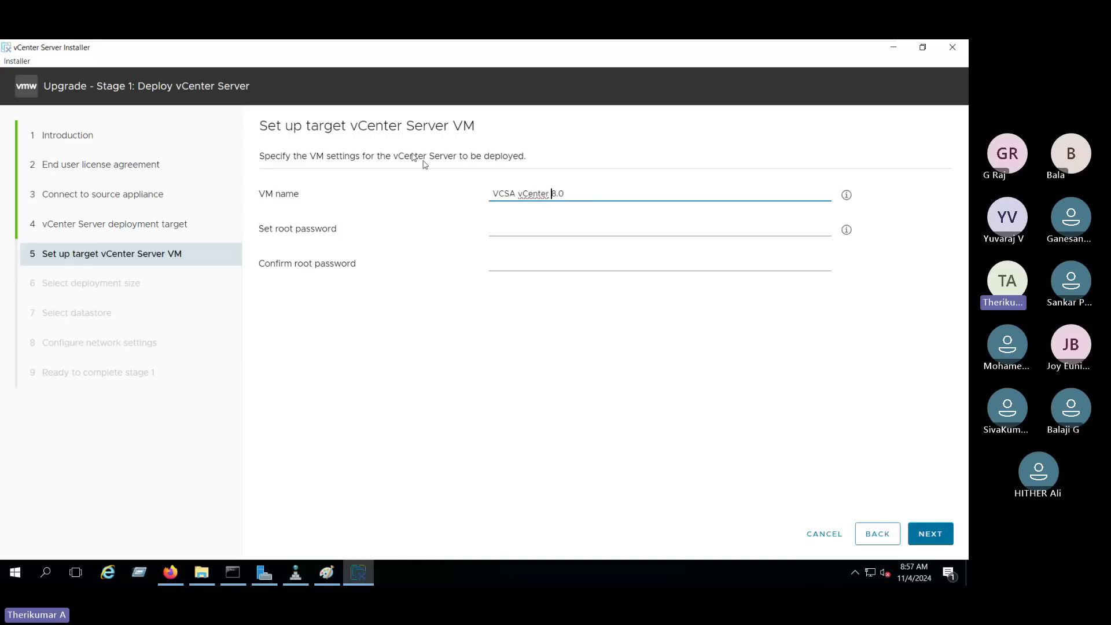
Check the existing VCSA vCenter 7.0 VM summary in the ESXi Host Client.
click(171, 572)
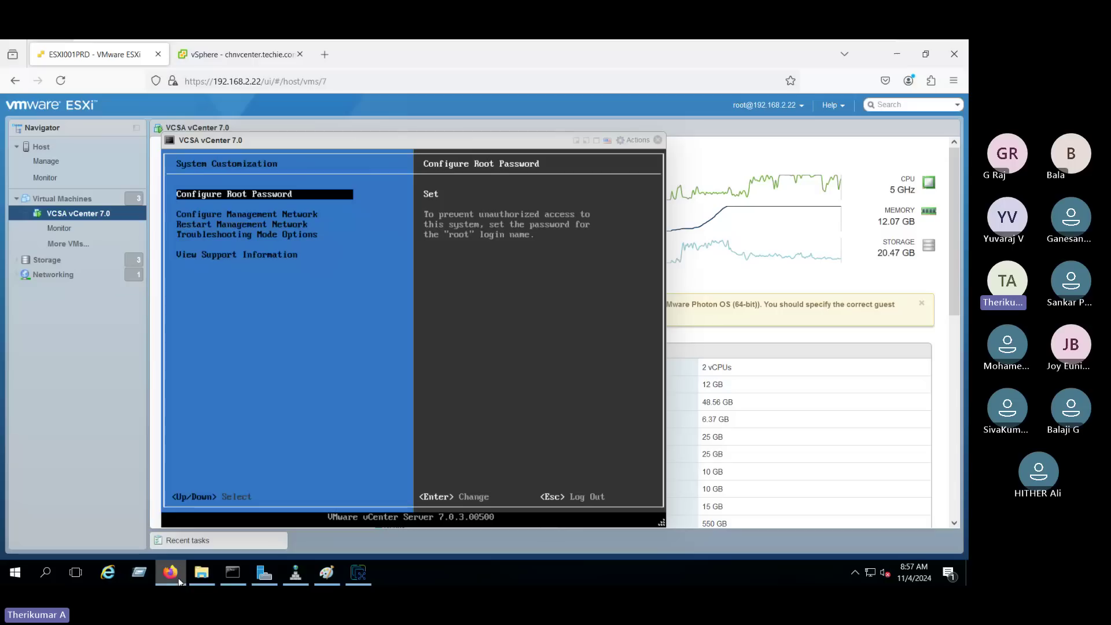
click(660, 140)
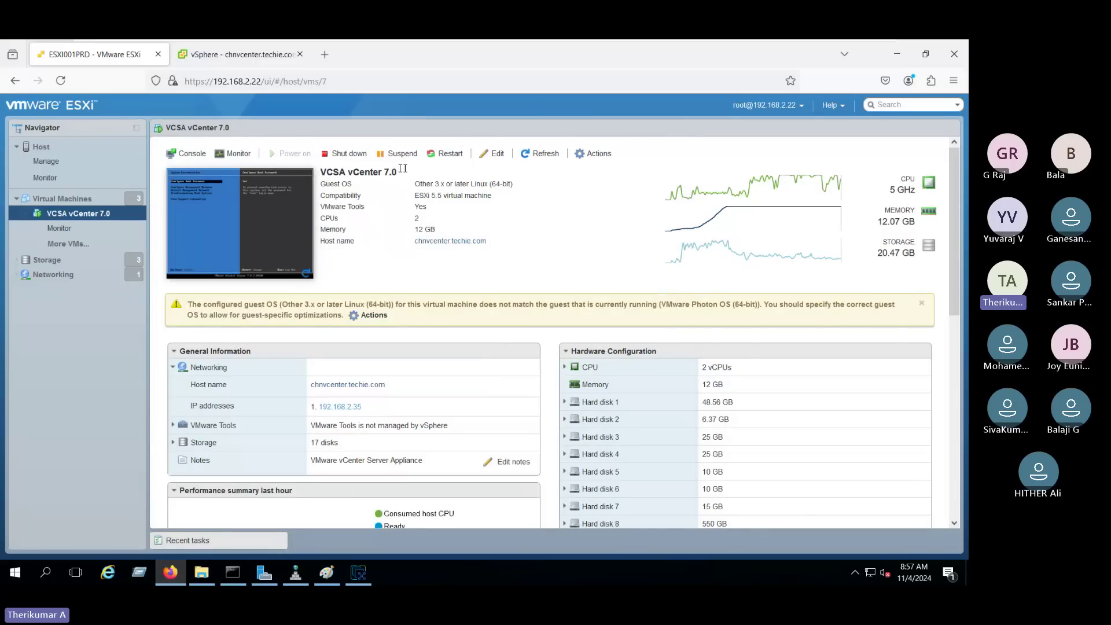
triple_click(402, 168)
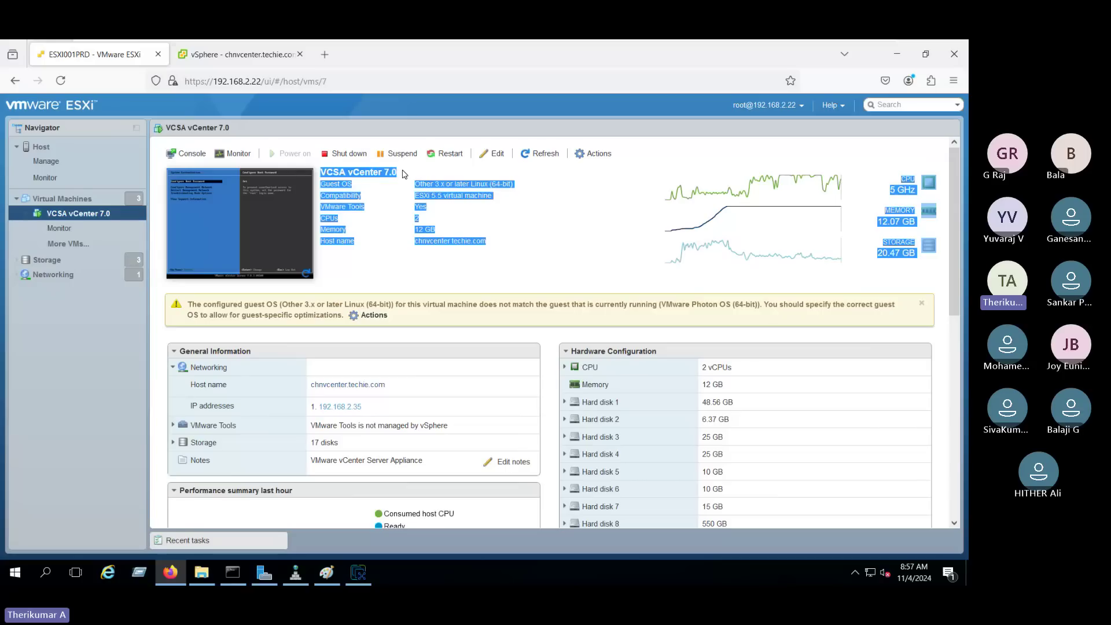
click(403, 174)
Enter and confirm the new appliance's root password, then submit the VM settings.
click(361, 573)
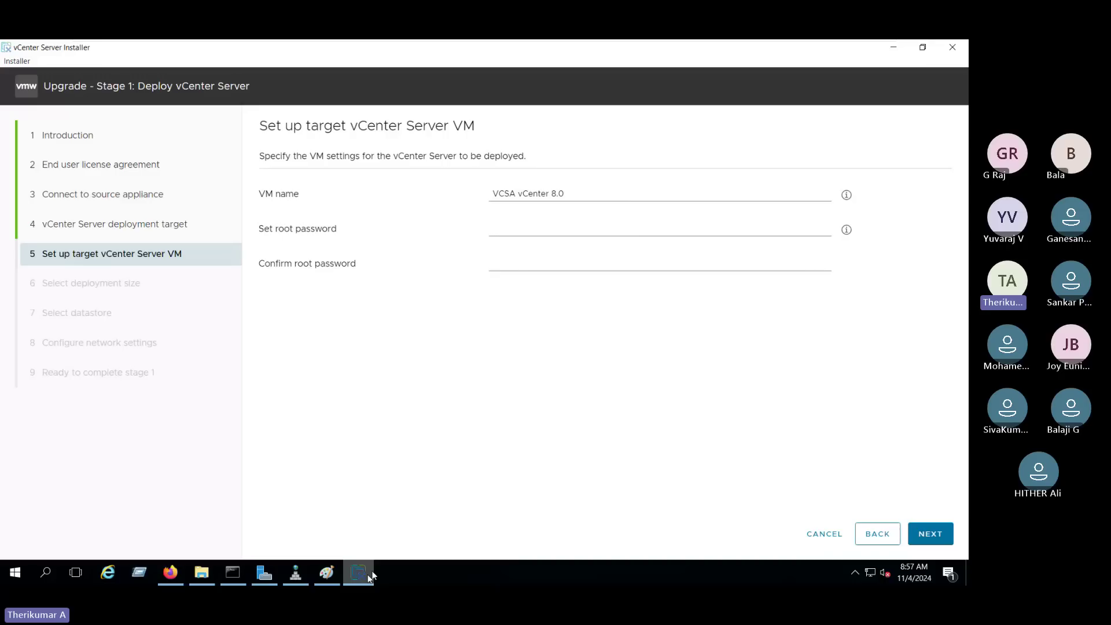
click(523, 229)
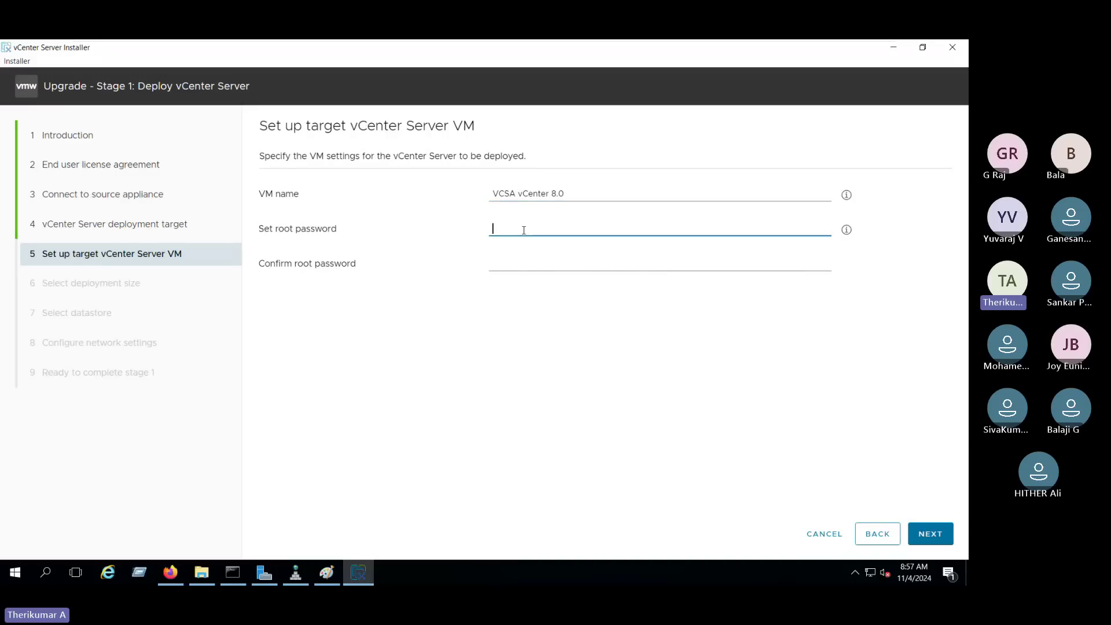
text(VM)
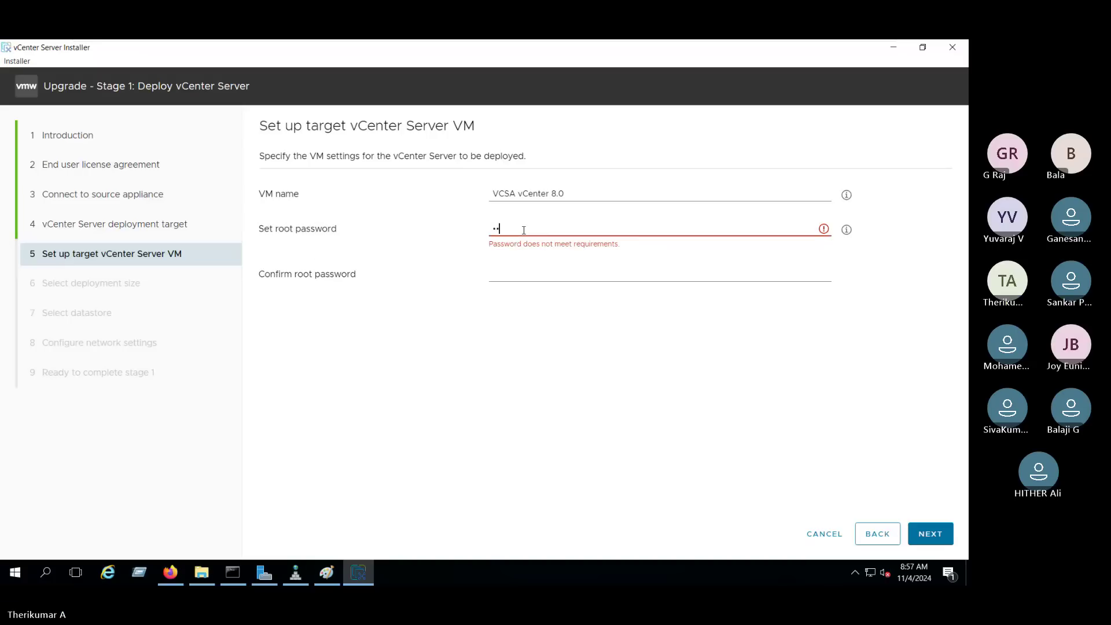
text(ware@123)
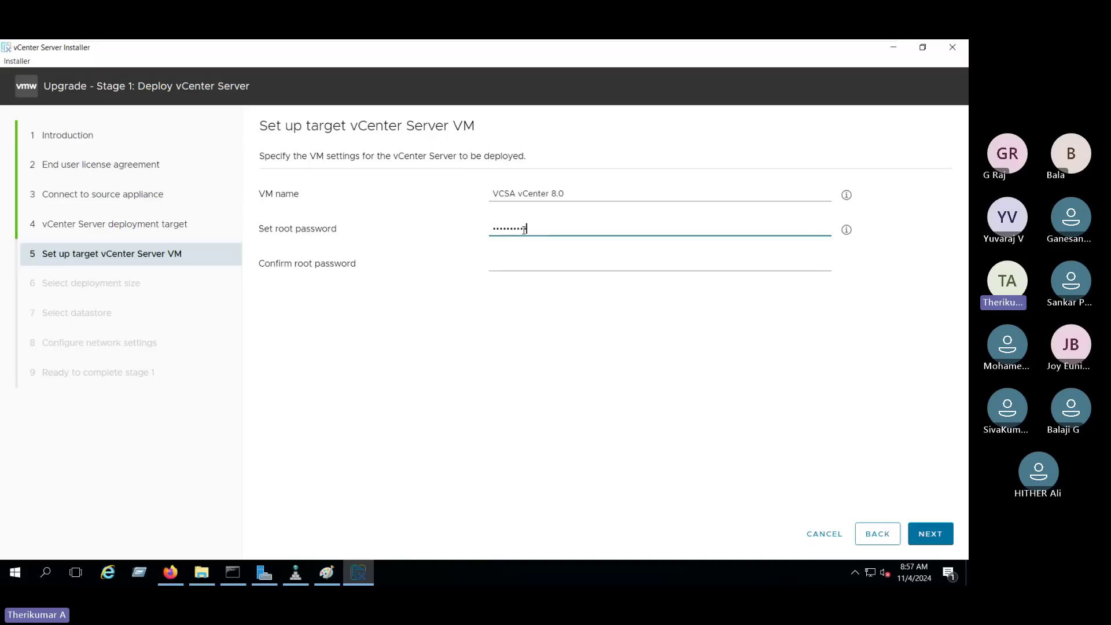
key(Tab)
text(VMwa)
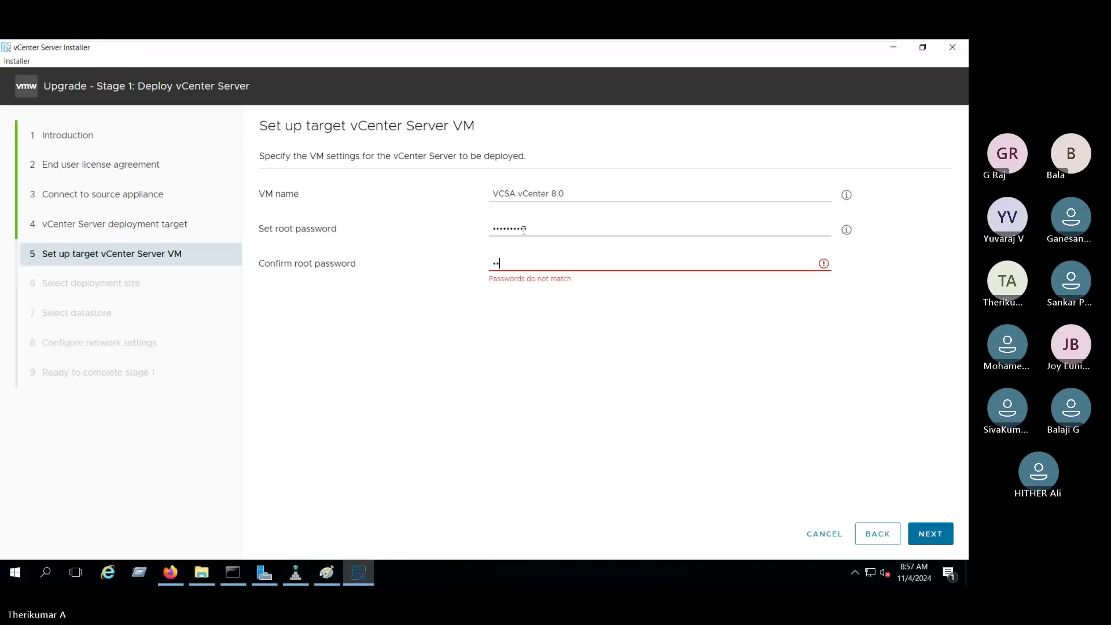
text(re@1233)
click(606, 315)
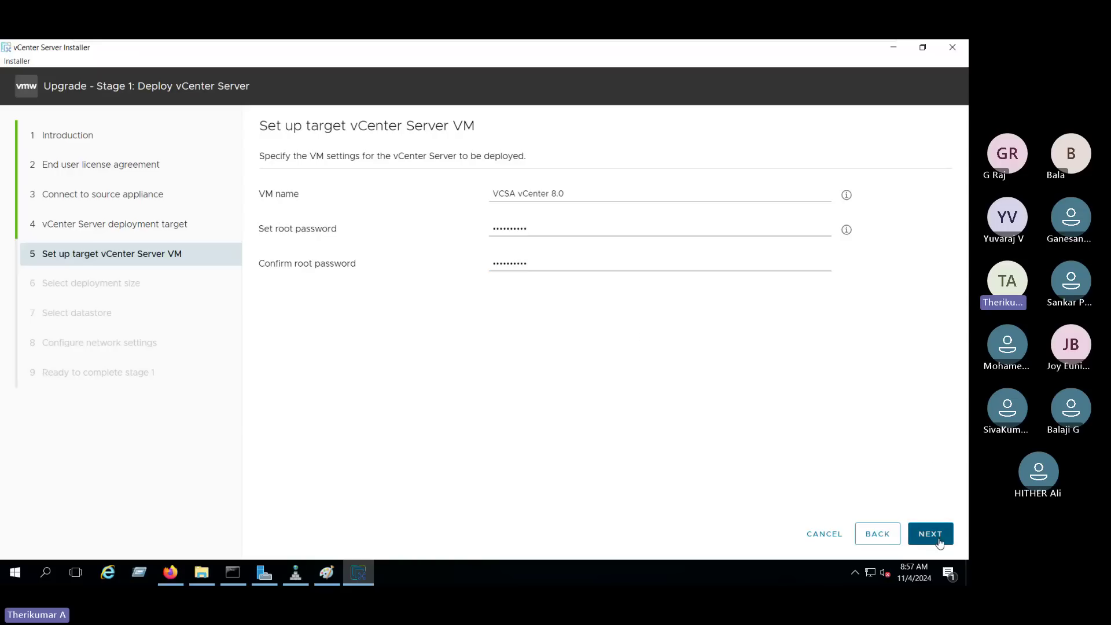
click(926, 533)
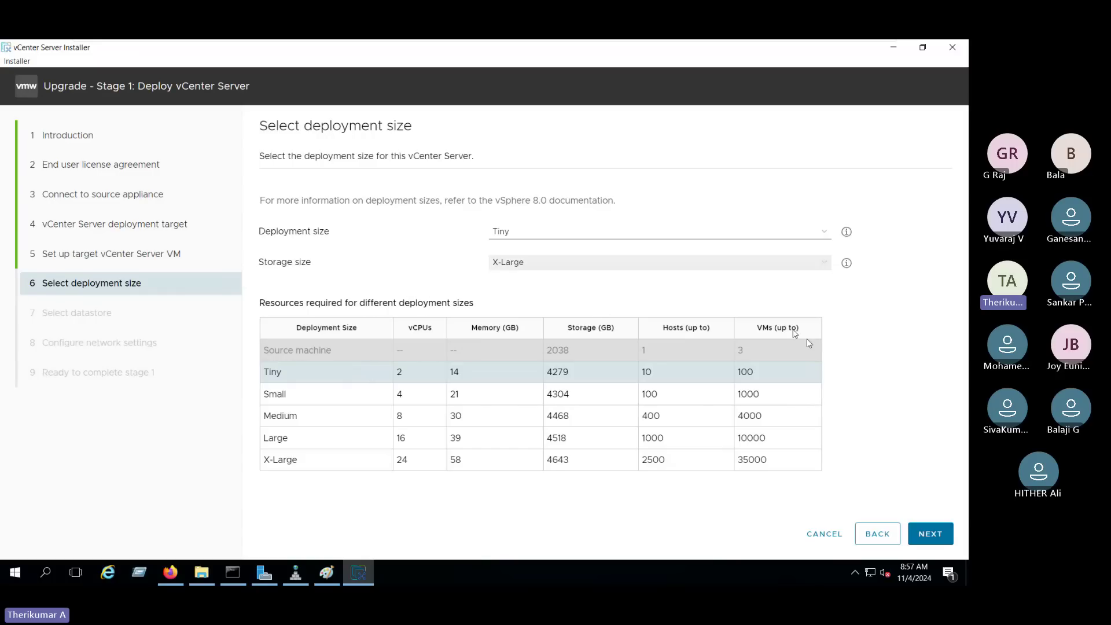
Keep the Tiny deployment size and store the appliance on Datastore02 with Thin Disk Mode.
click(941, 535)
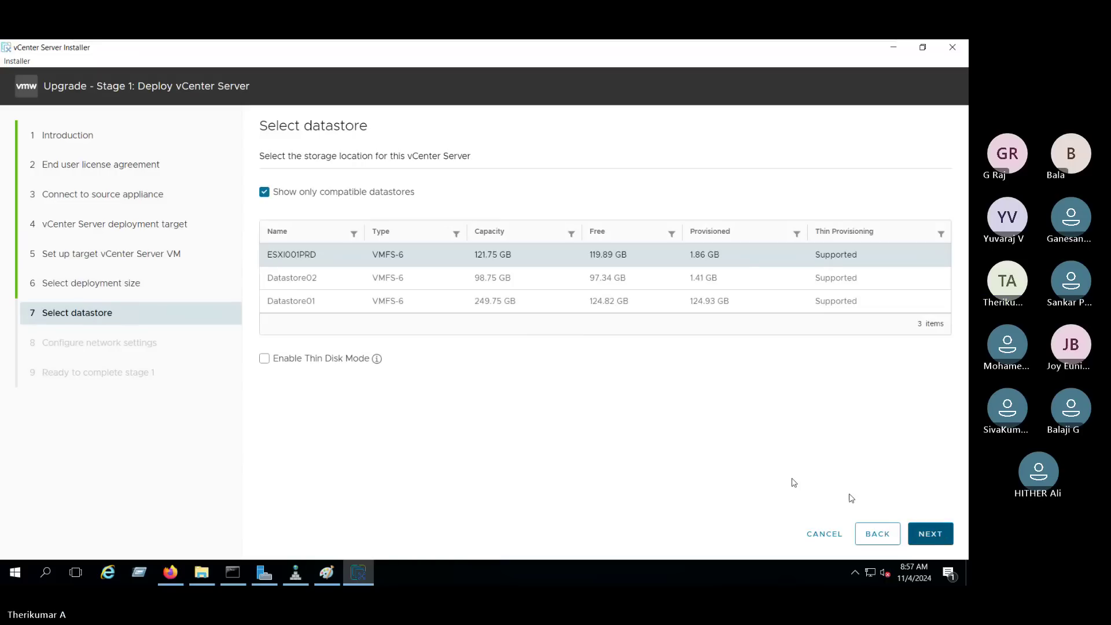
click(351, 281)
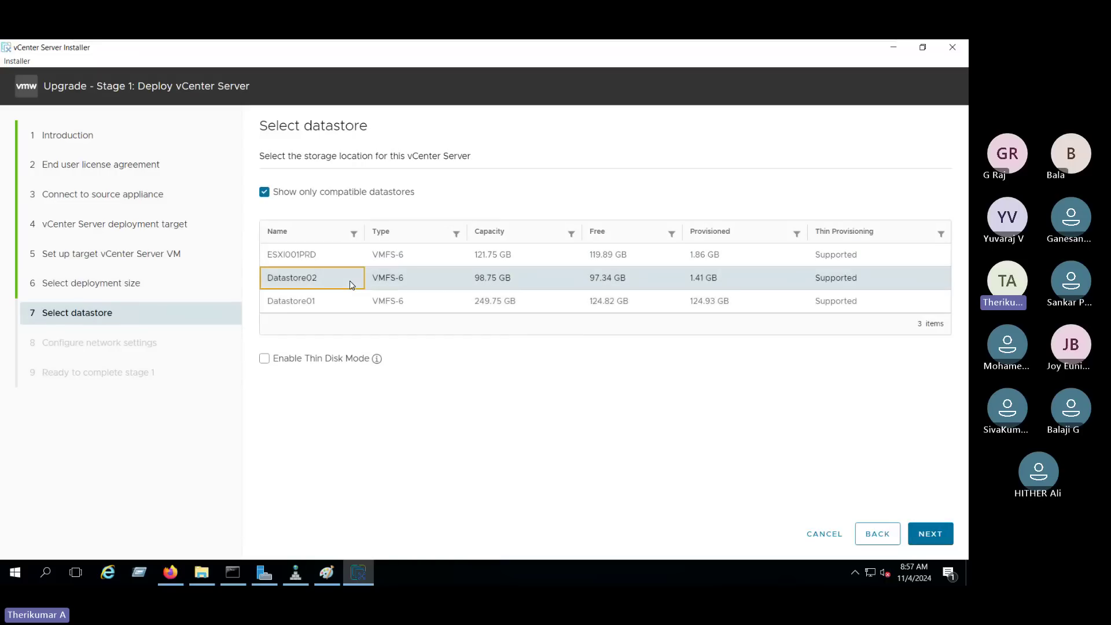
triple_click(608, 277)
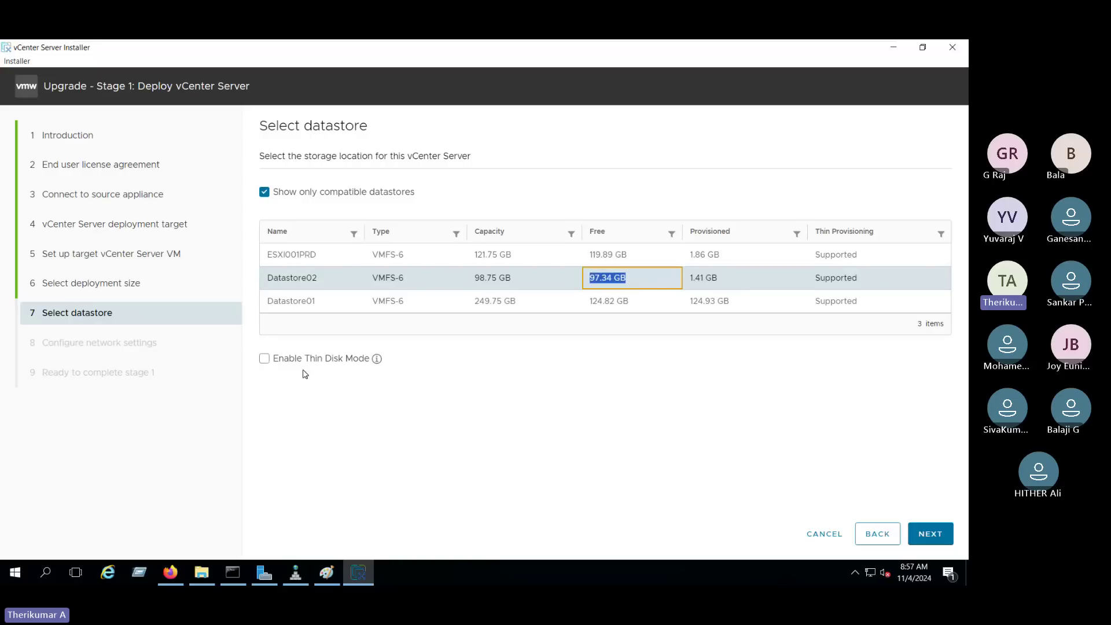
drag(269, 359, 377, 358)
click(263, 360)
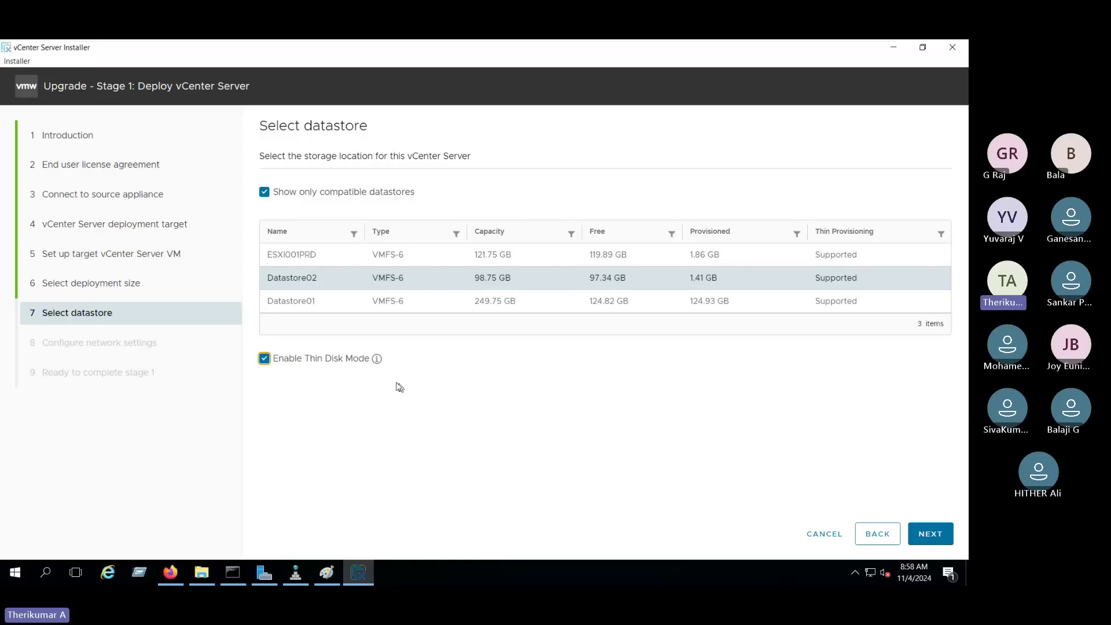
click(931, 533)
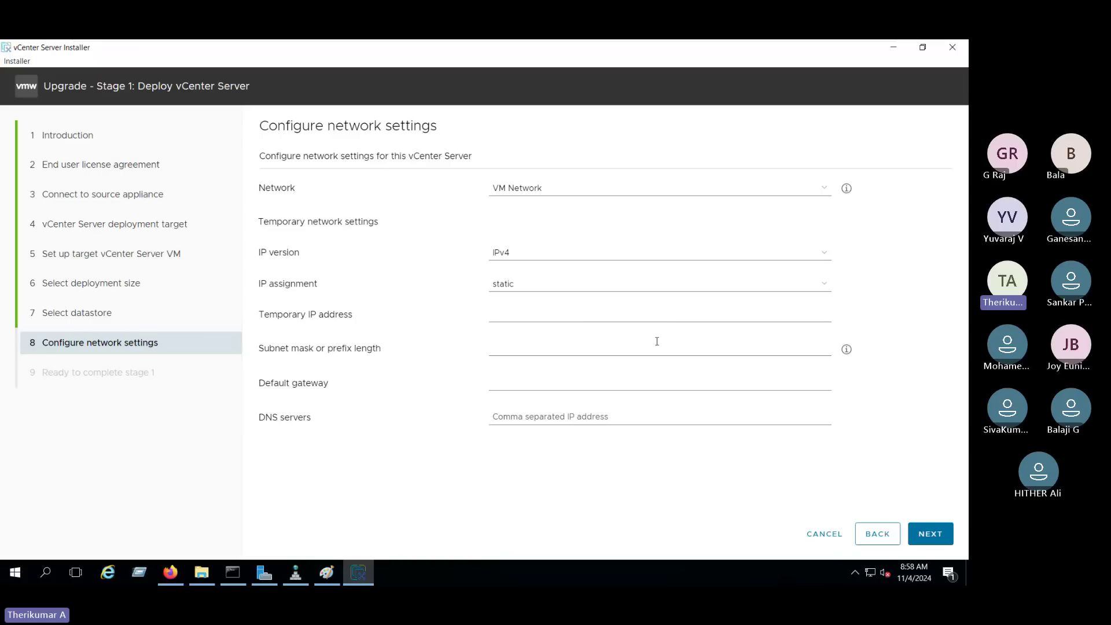
Set temporary IP 192.168.2.36 with subnet mask 255.255.255.0.
drag(259, 314, 356, 314)
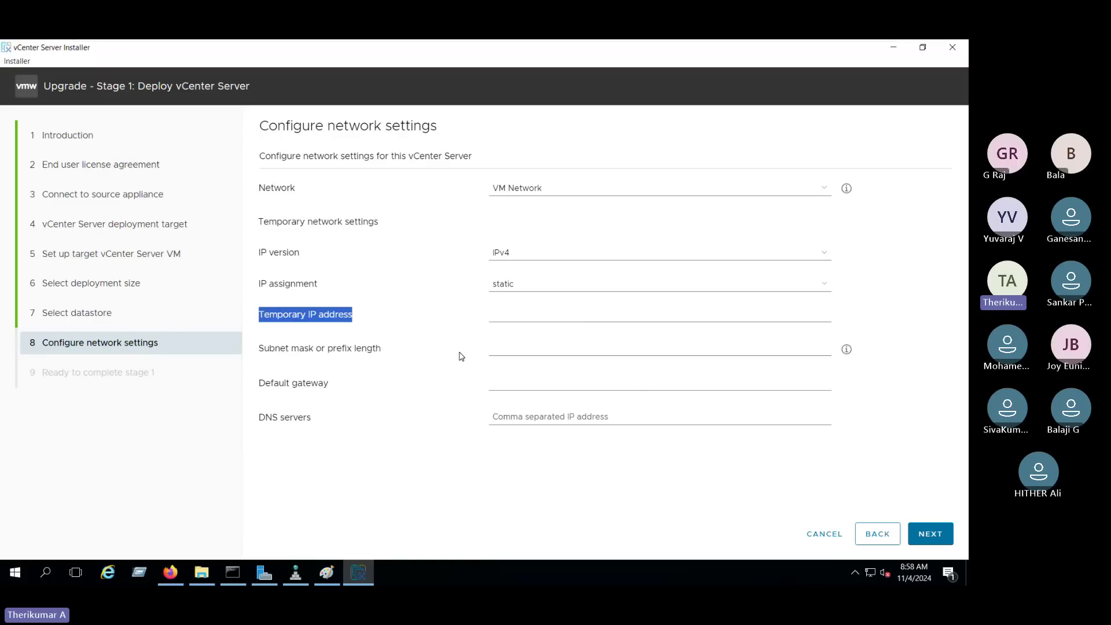
click(505, 313)
text(1)
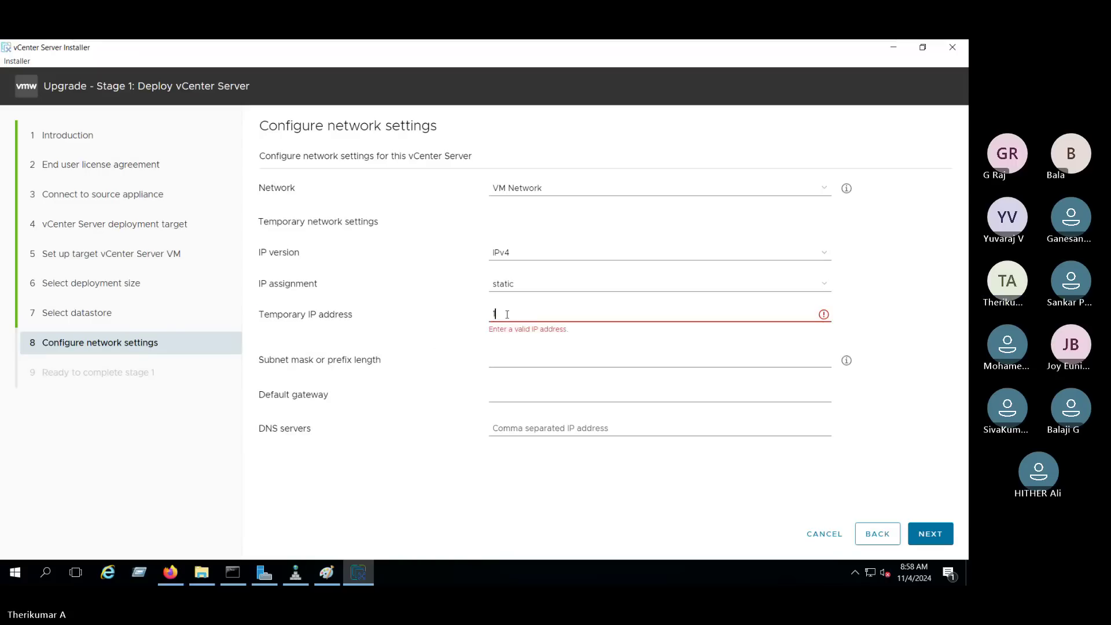
text(92.168.2)
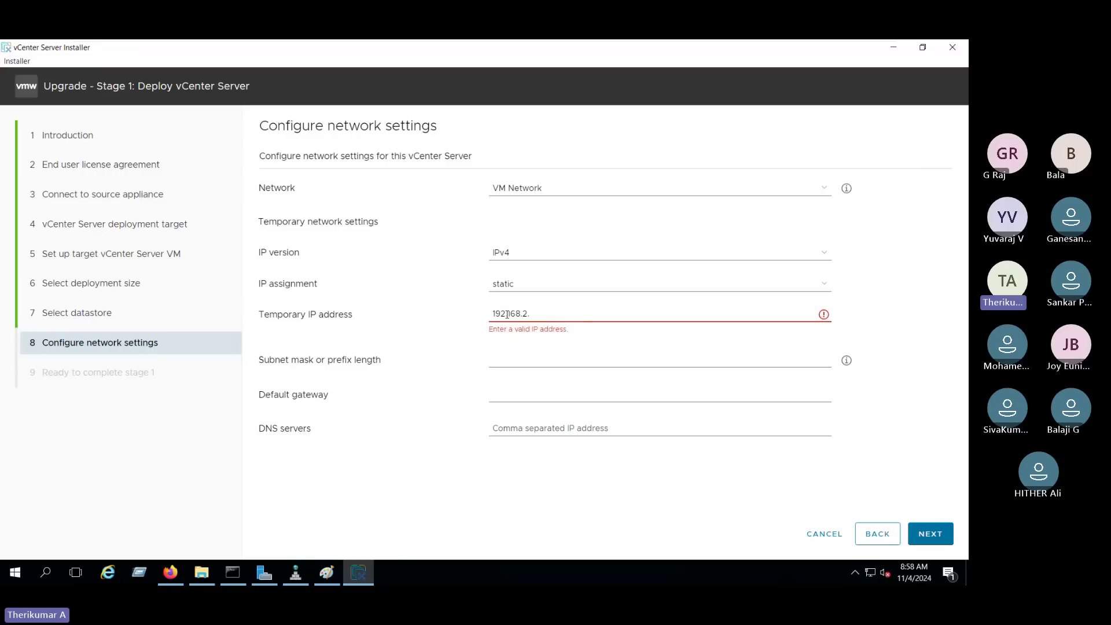
text(.36)
click(524, 349)
text(255)
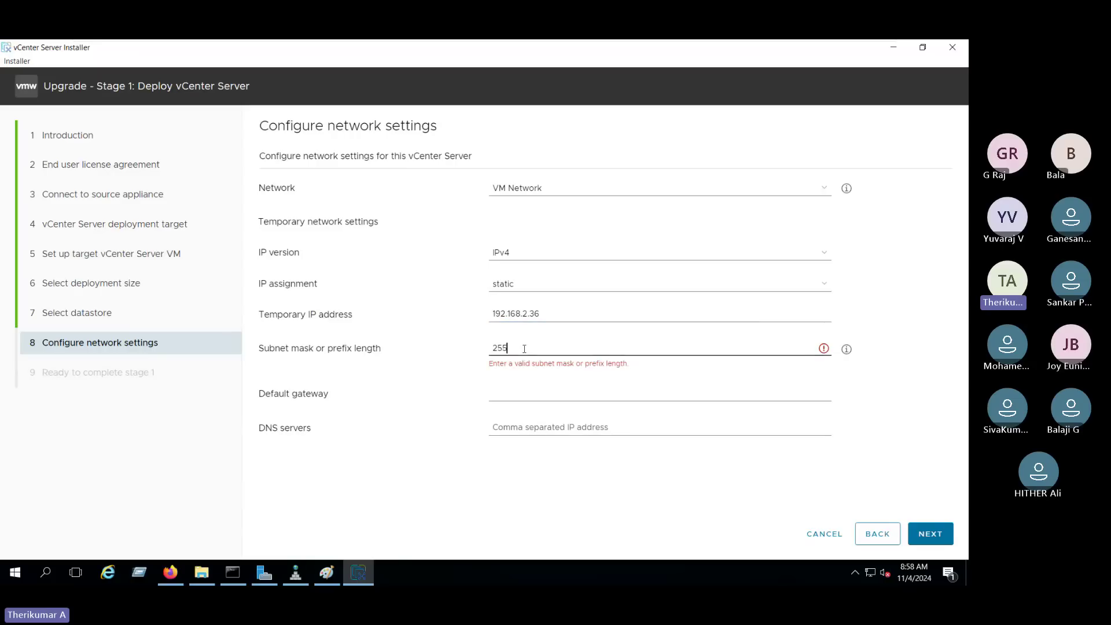
text(.255.255.0)
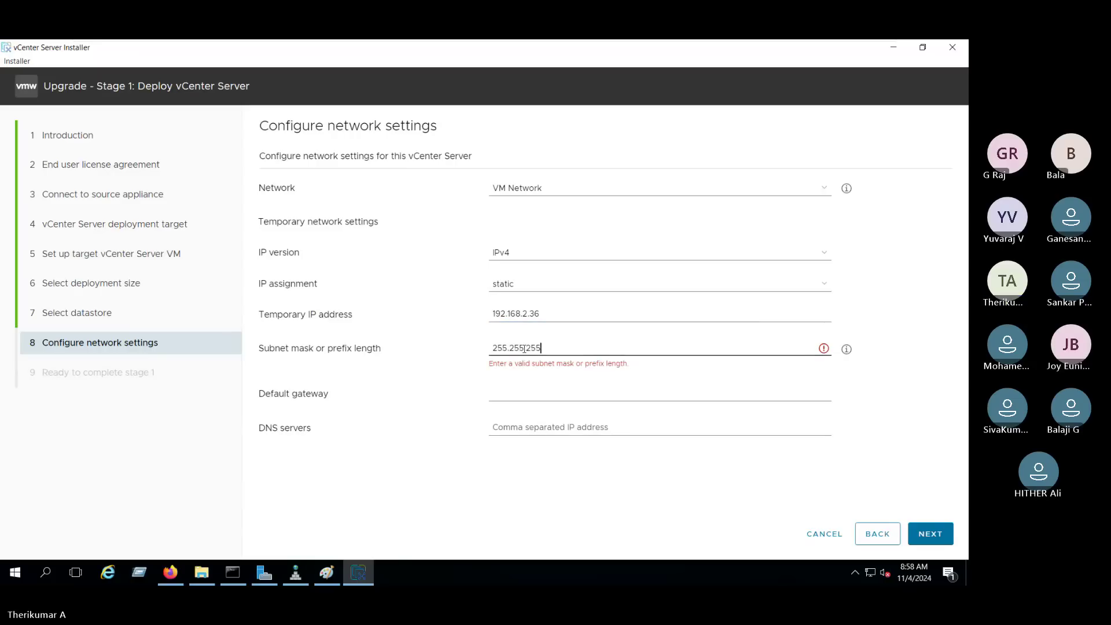
Fill in default gateway 192.168.2.1 and DNS server 192.168.2.10.
click(530, 378)
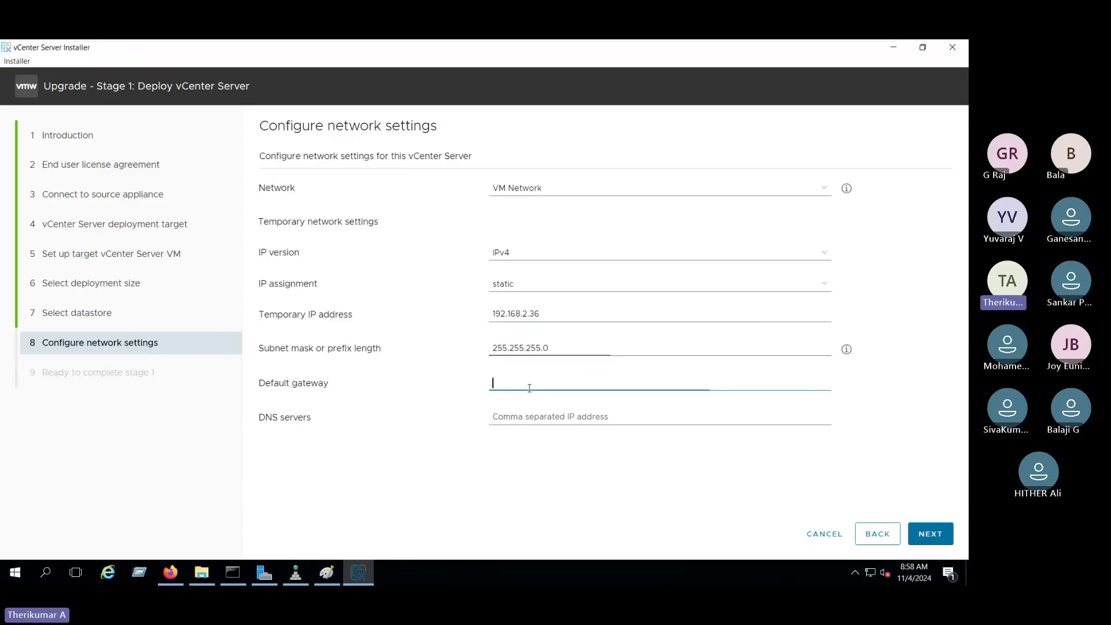
drag(541, 313, 471, 319)
key(ctrl+c)
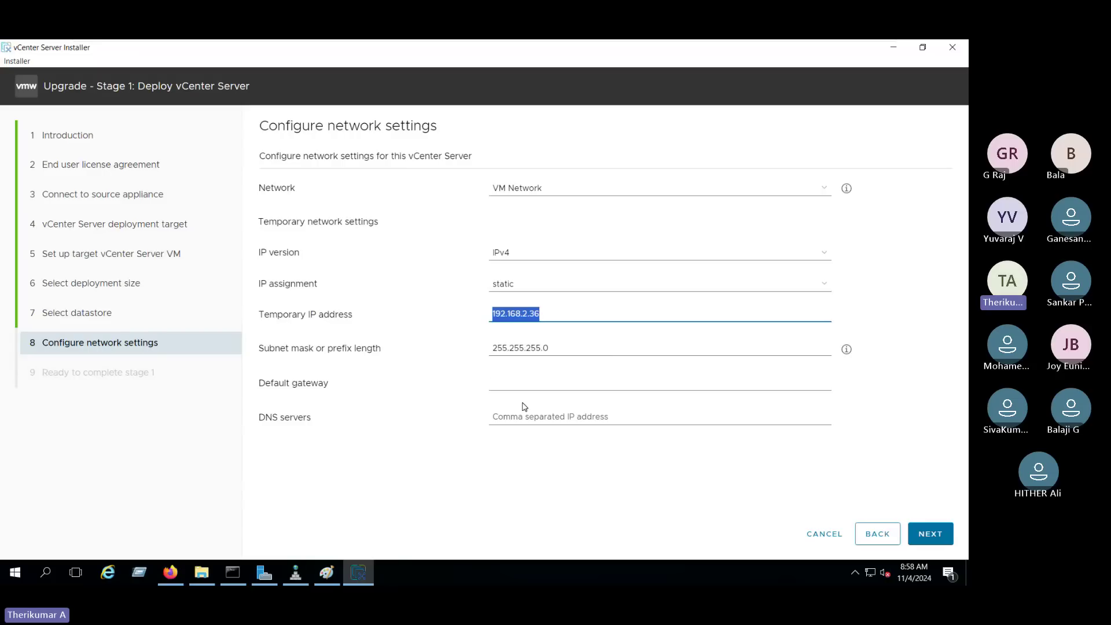
click(518, 383)
key(ctrl+v)
click(520, 416)
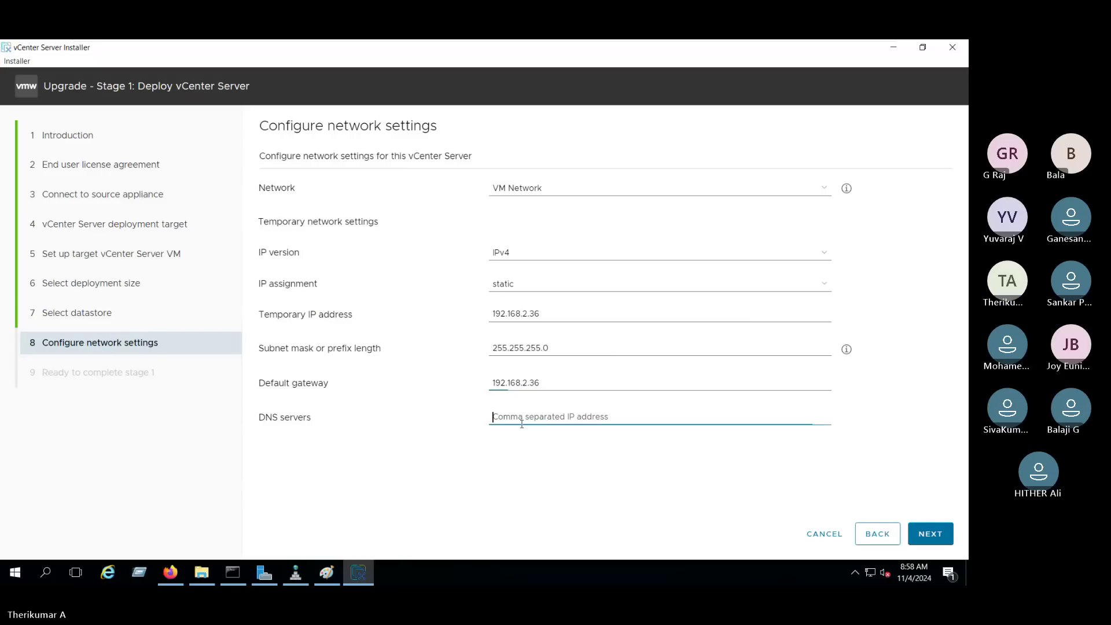
key(ctrl+v)
click(547, 382)
key(BackSpace)
key(BackSpace)
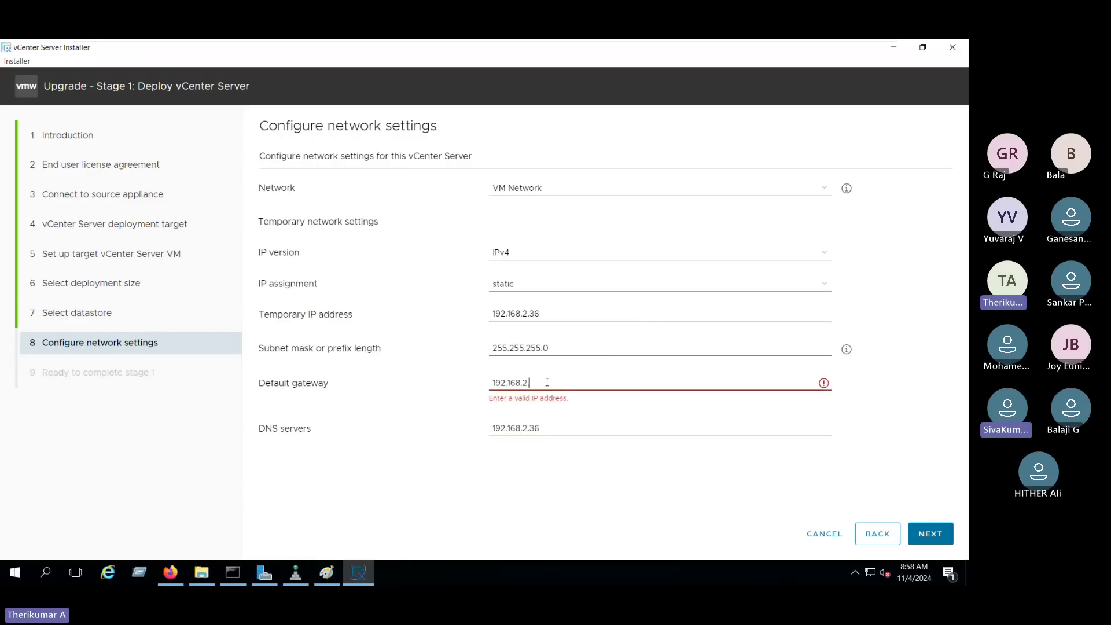
text(1)
click(547, 418)
key(BackSpace)
key(BackSpace)
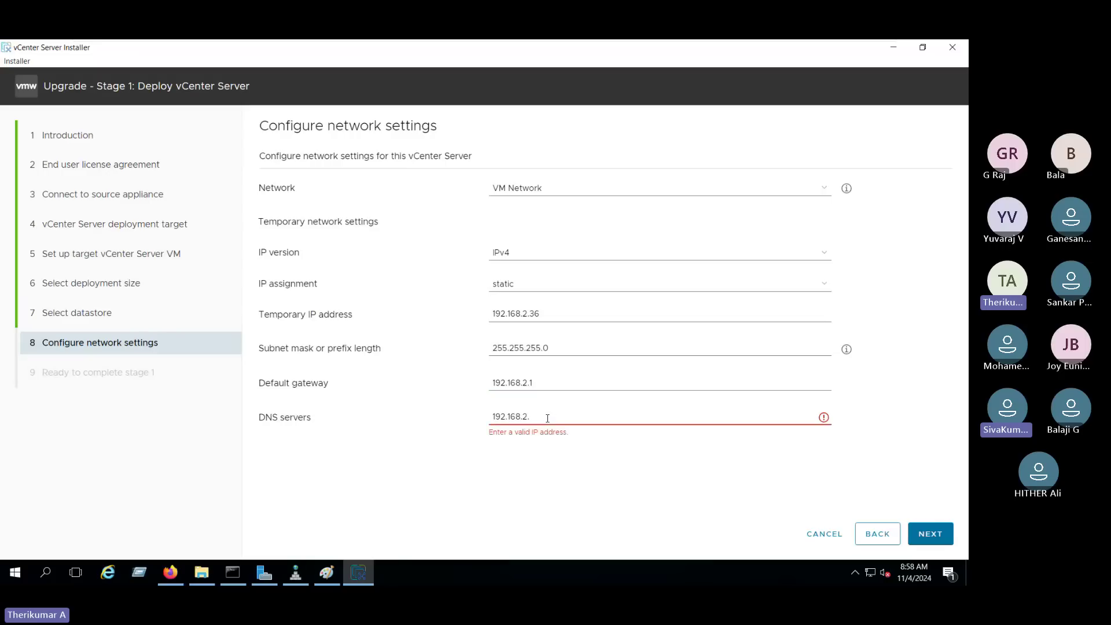
text(10)
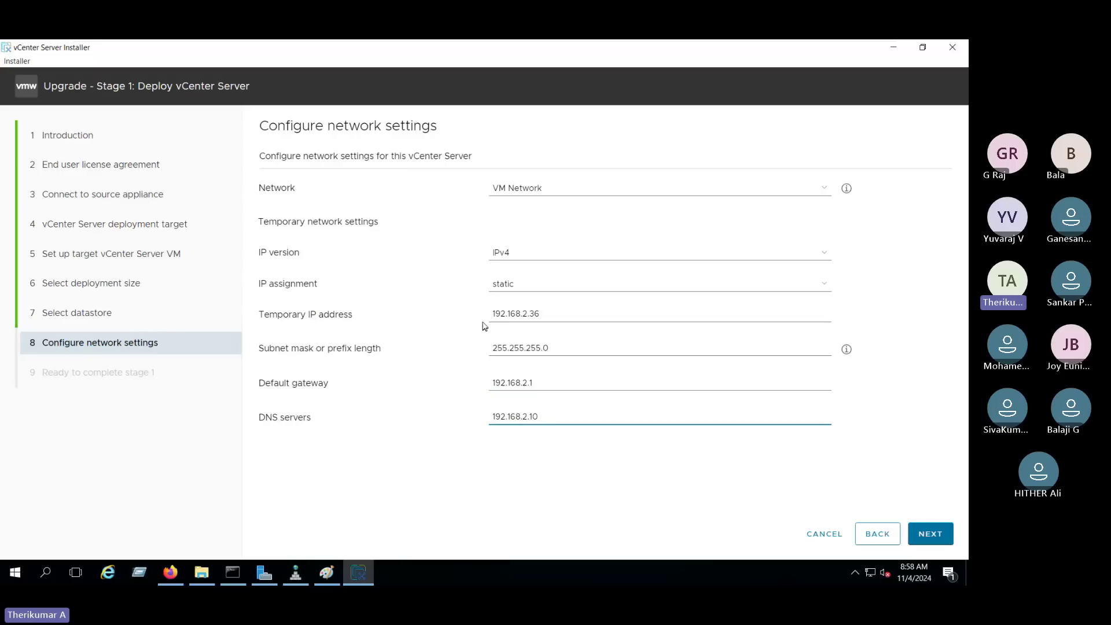
drag(486, 322, 539, 438)
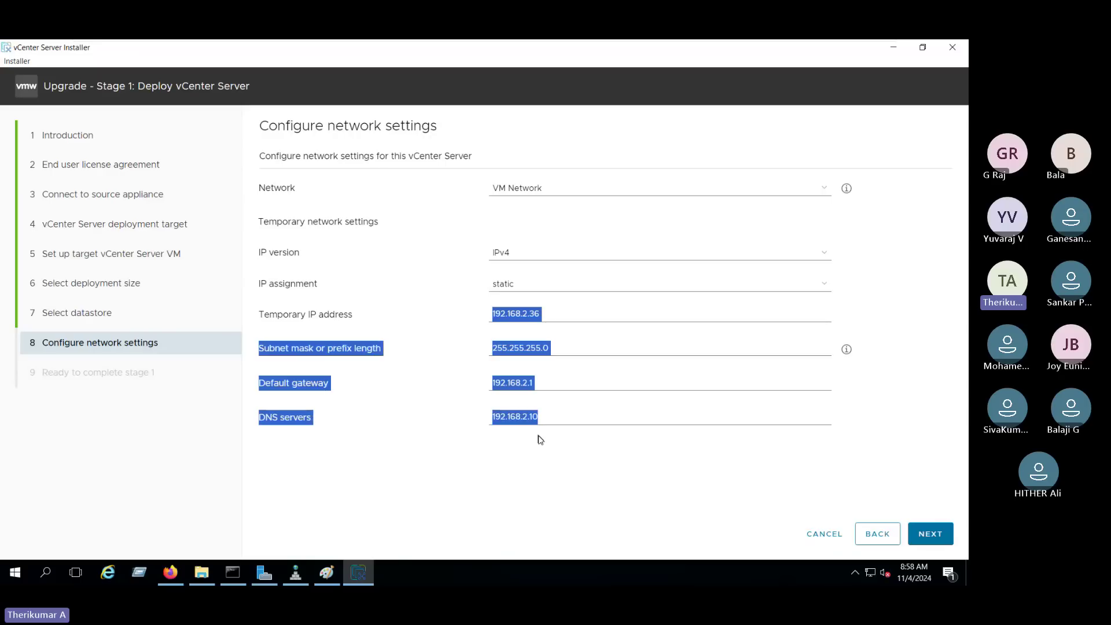
click(470, 334)
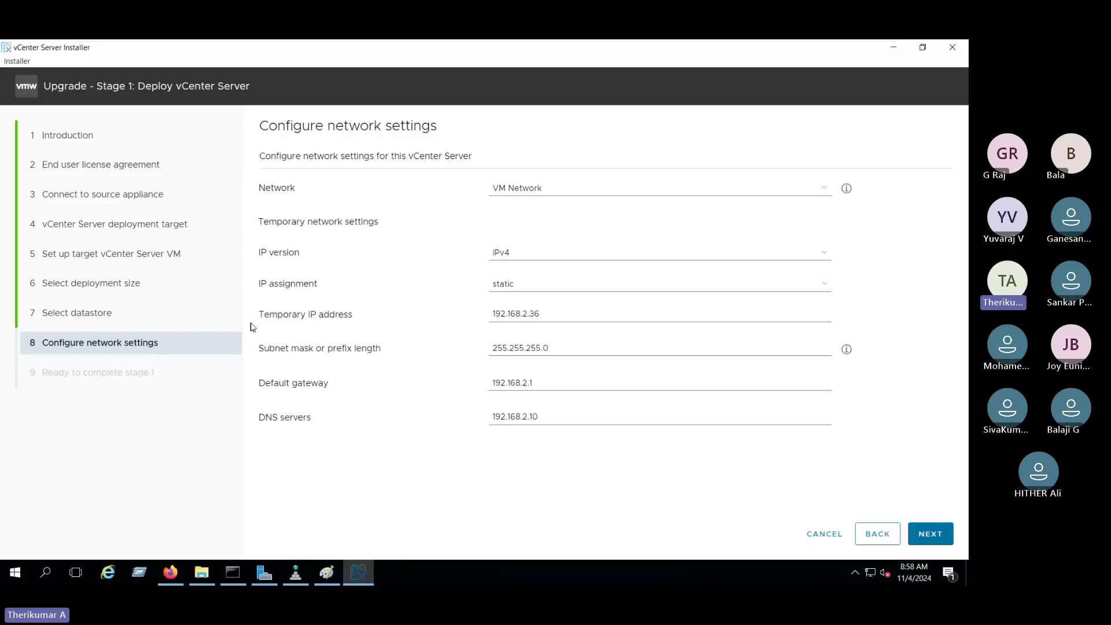
click(435, 322)
click(419, 402)
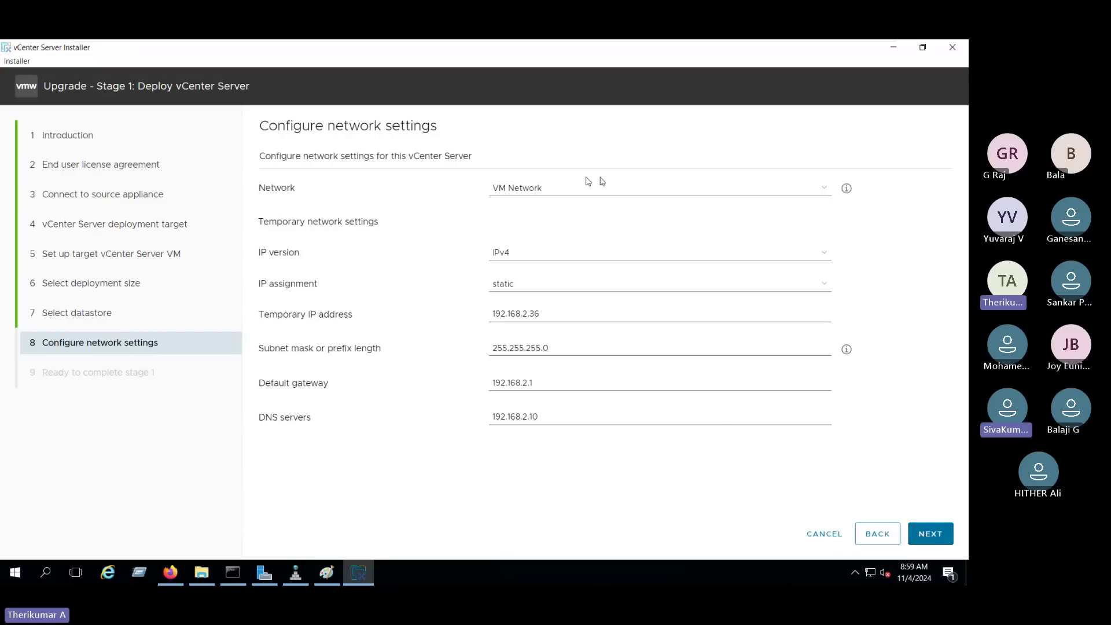
click(926, 533)
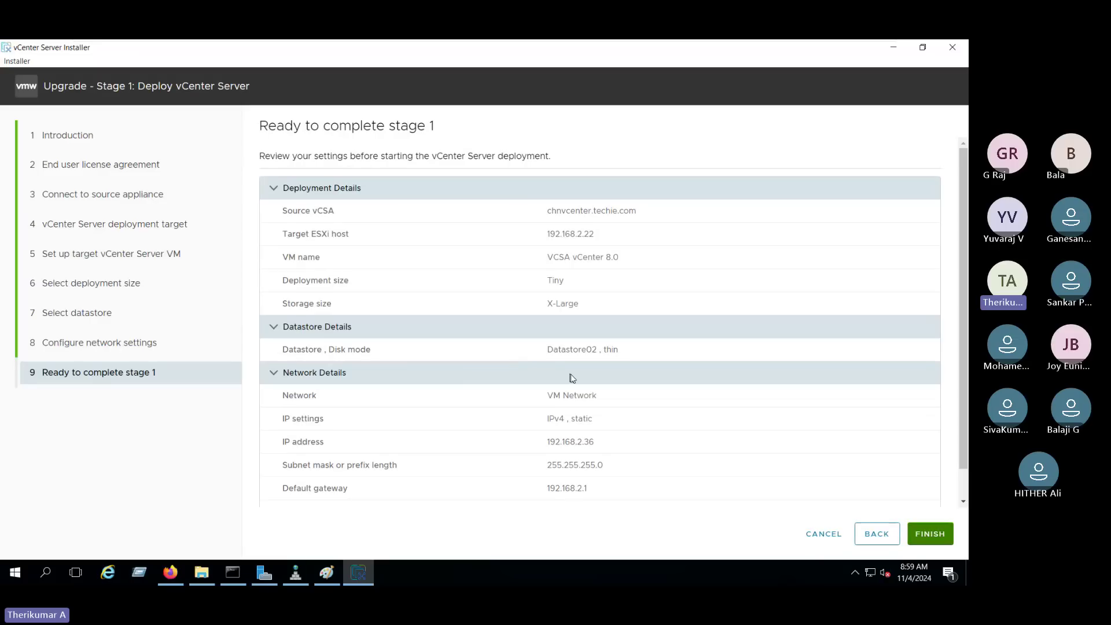
Review the Ready to complete stage 1 summary and finish to launch deployment.
scroll(572, 379, down, 1)
drag(280, 181, 609, 486)
click(602, 454)
scroll(550, 220, up, 1)
click(928, 531)
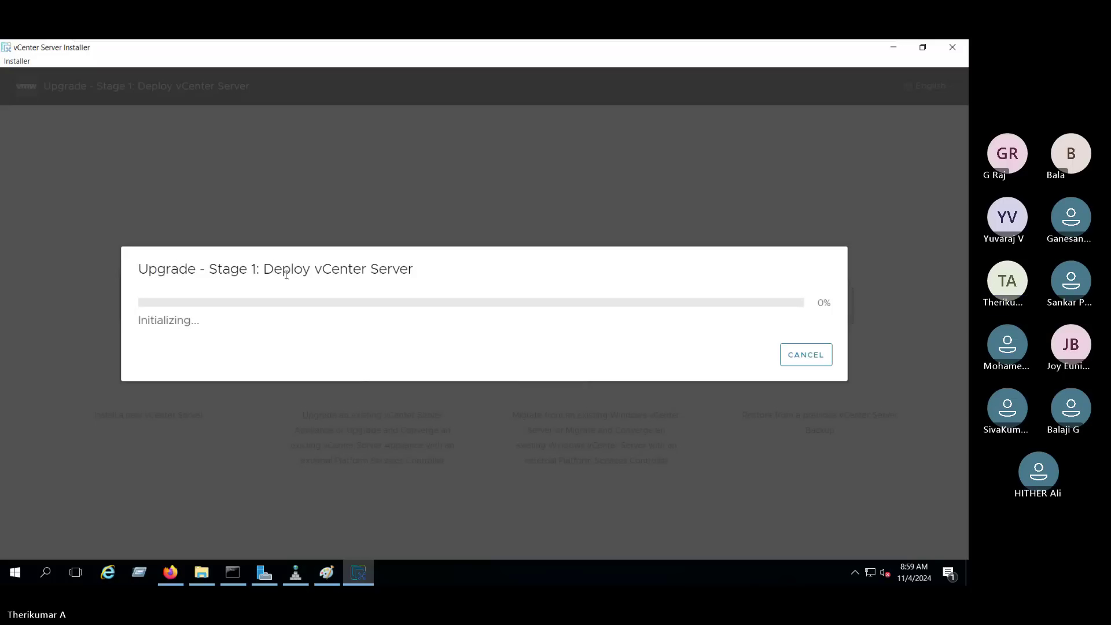
Wait on the Upgrade - Stage 1 deployment dialog showing Initializing at 0%.
drag(267, 269, 444, 272)
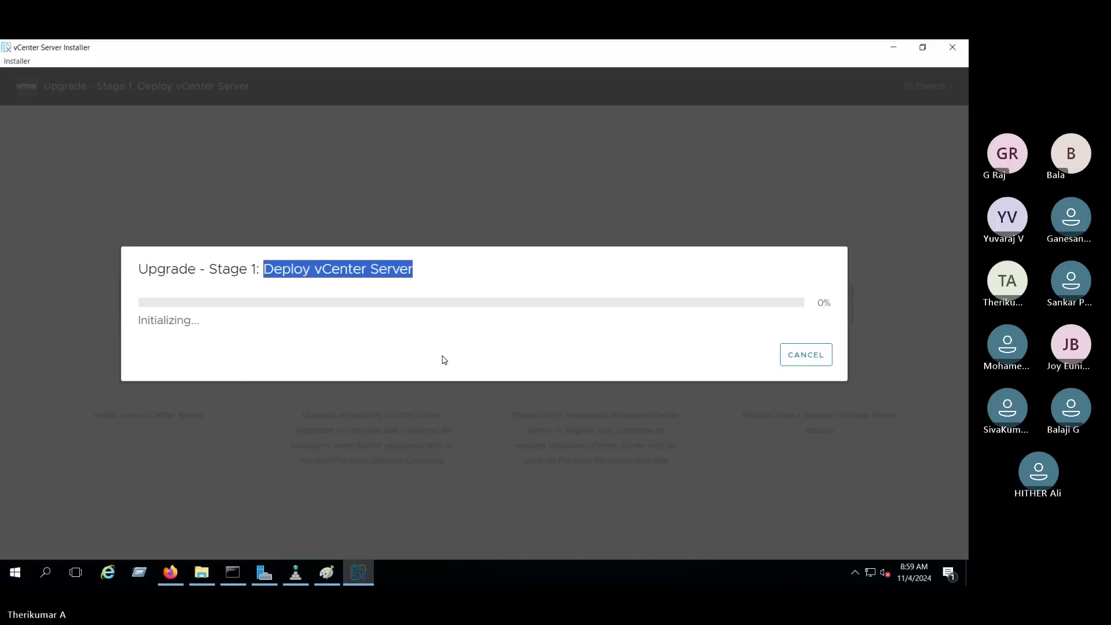
click(384, 272)
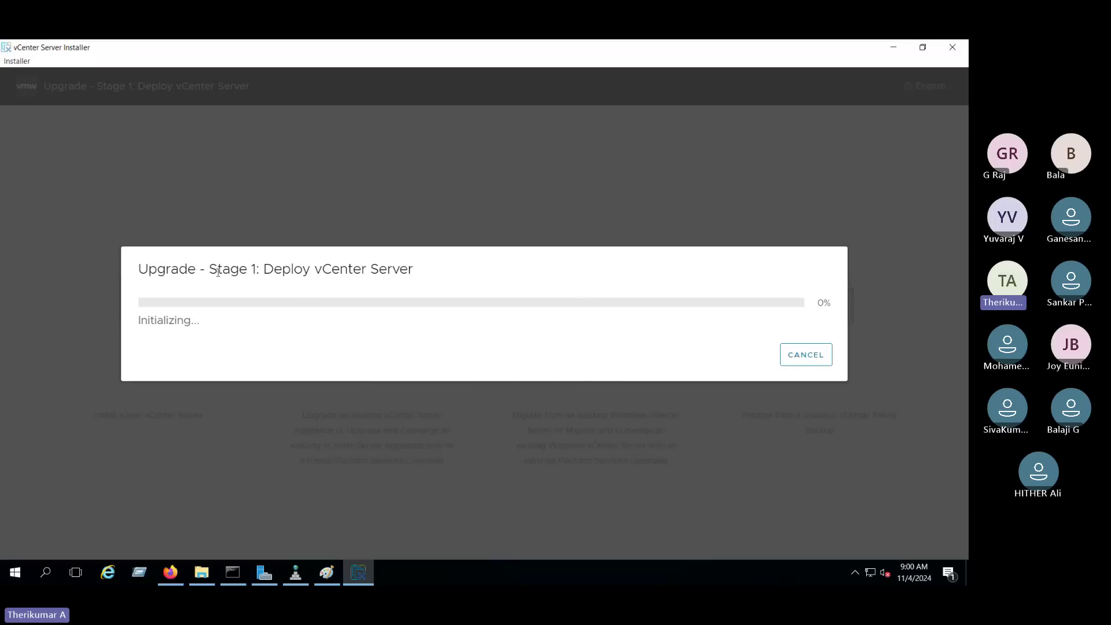
drag(138, 270, 394, 268)
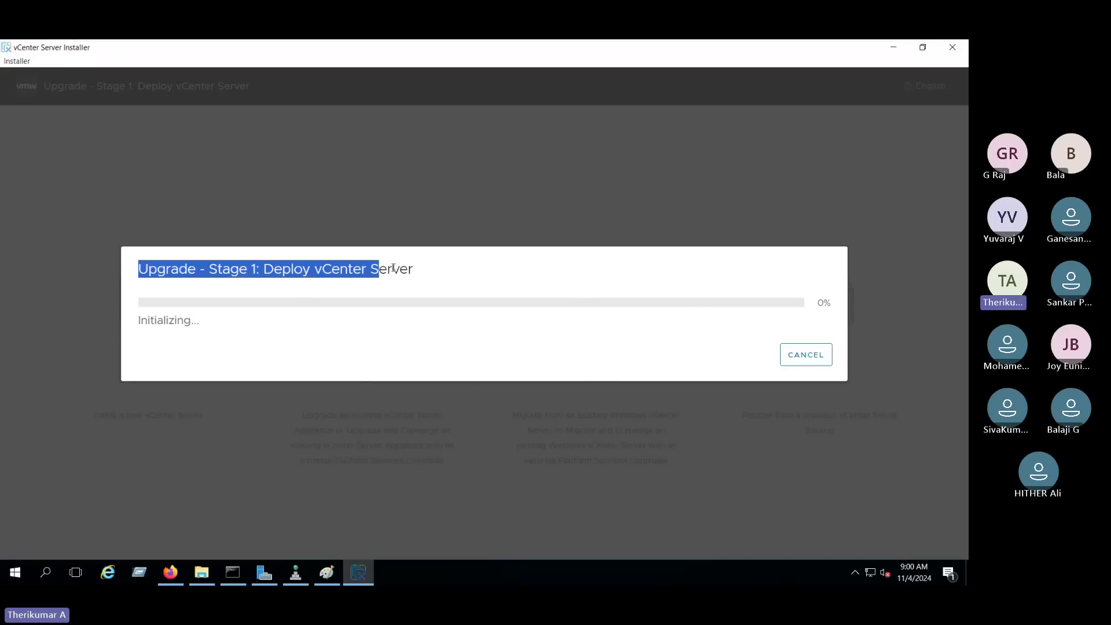
click(427, 278)
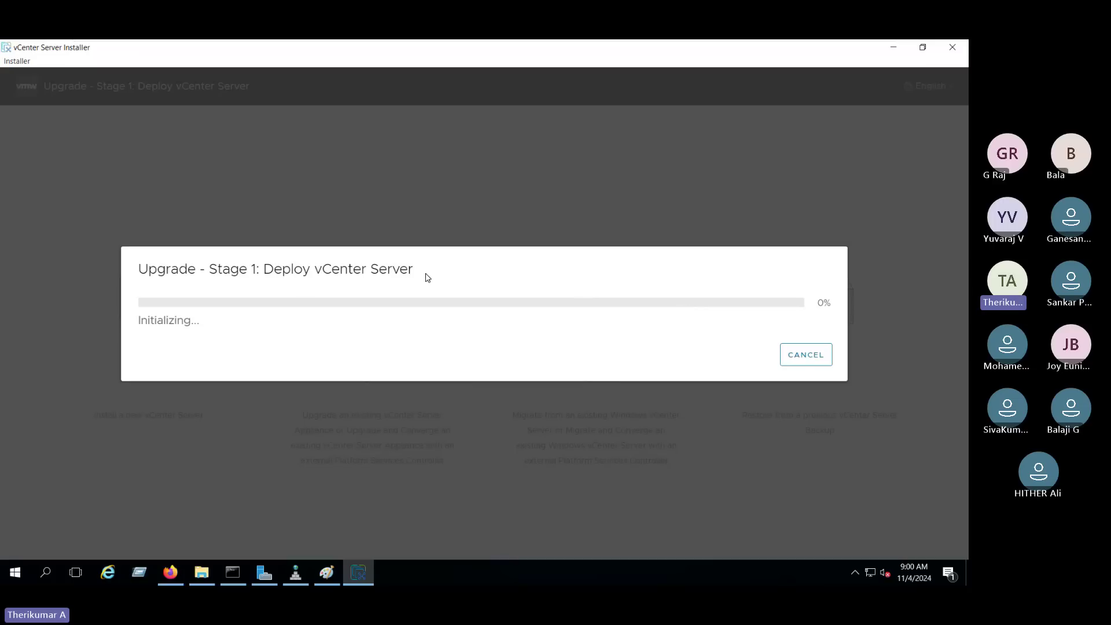
mouse_move(556, 43)
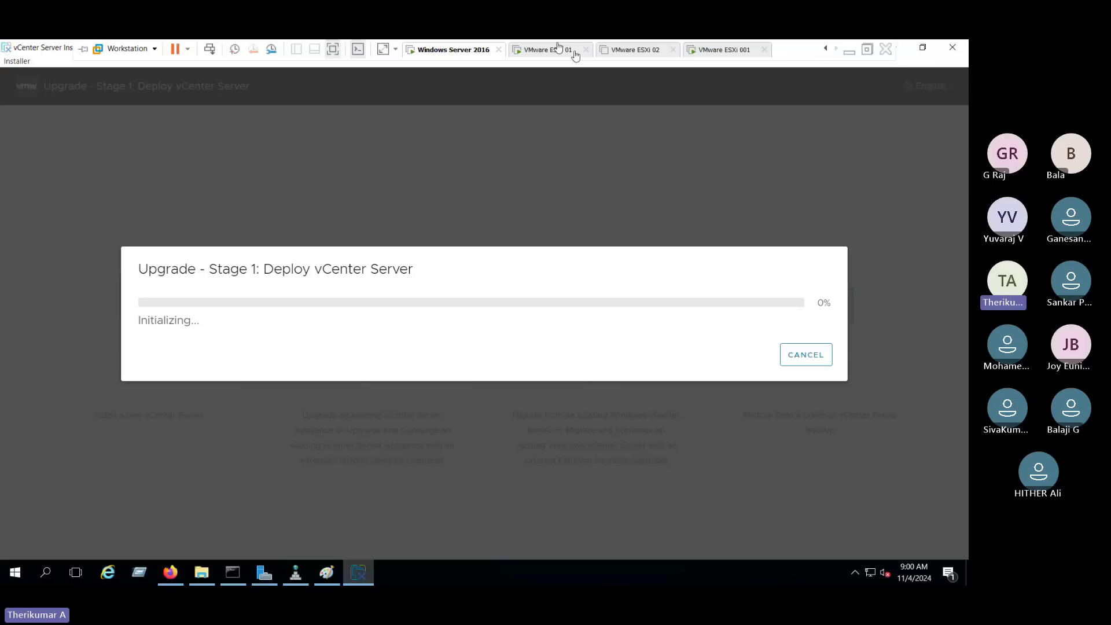
Exit the Windows Server 2016 VM's full screen and switch to the Teams meeting.
click(867, 53)
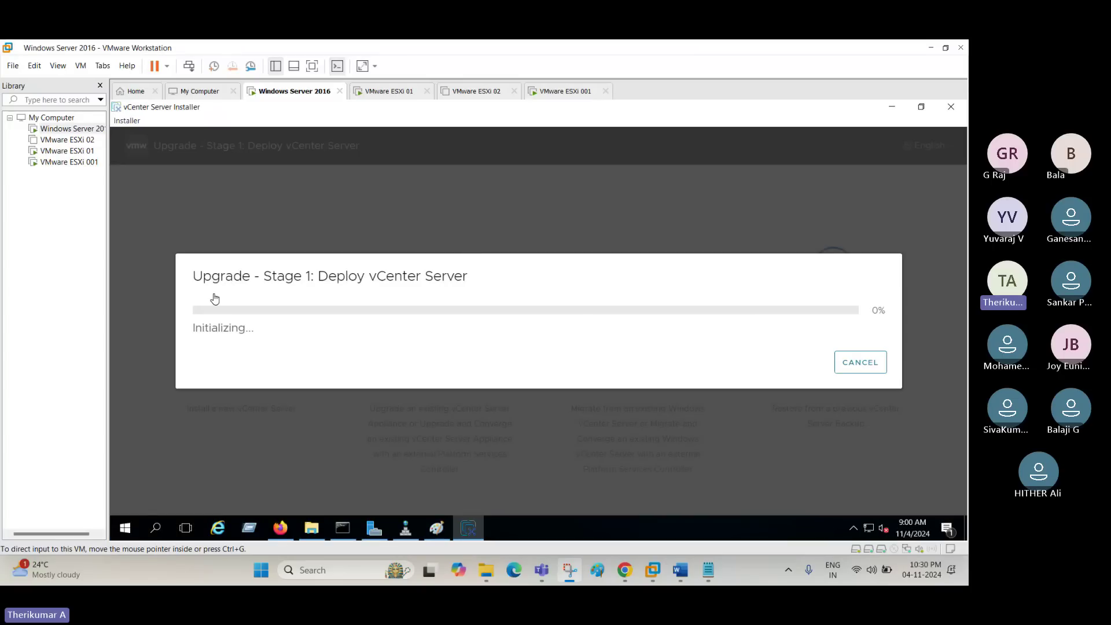
mouse_move(541, 570)
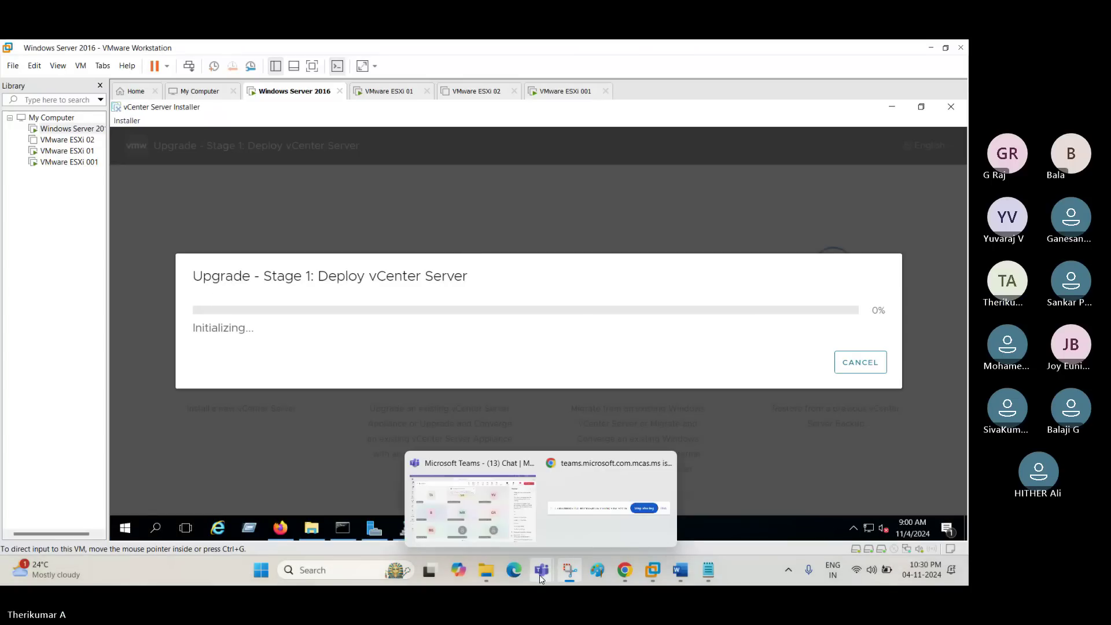
click(485, 487)
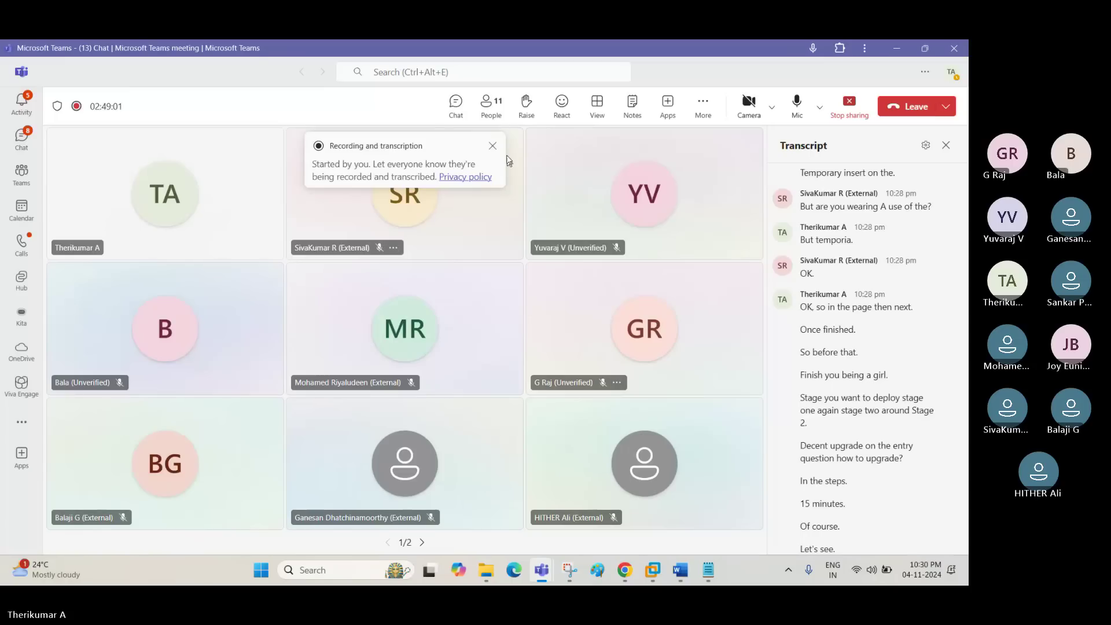
Check the Teams meeting's Record and transcribe option, then return to the initializing VMware installer.
click(703, 104)
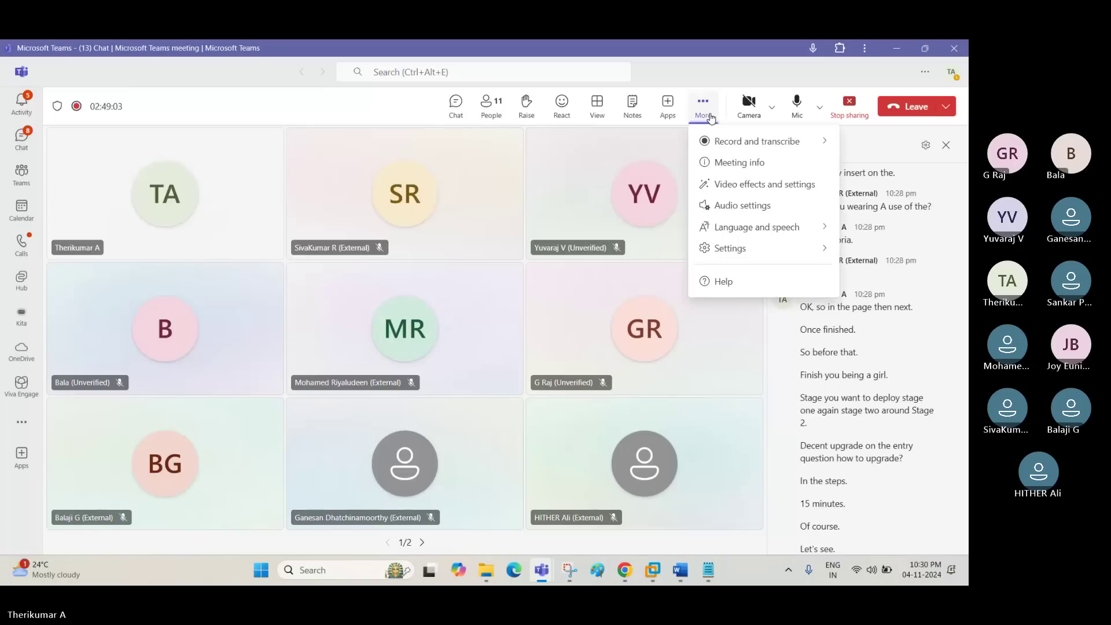
mouse_move(726, 138)
key(alt+Tab)
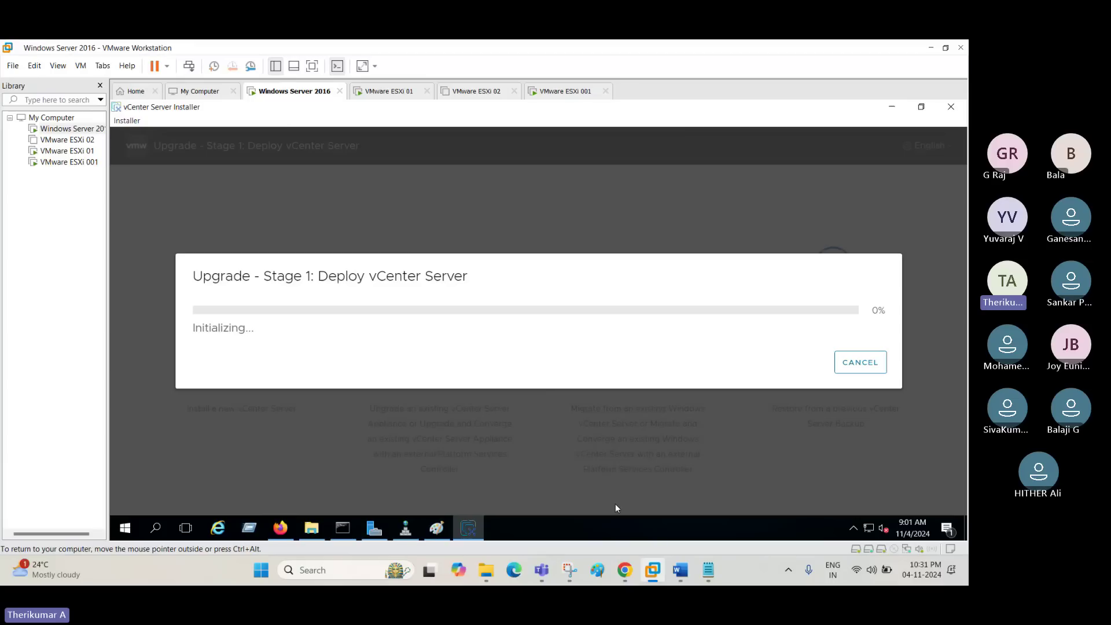
drag(192, 283, 529, 282)
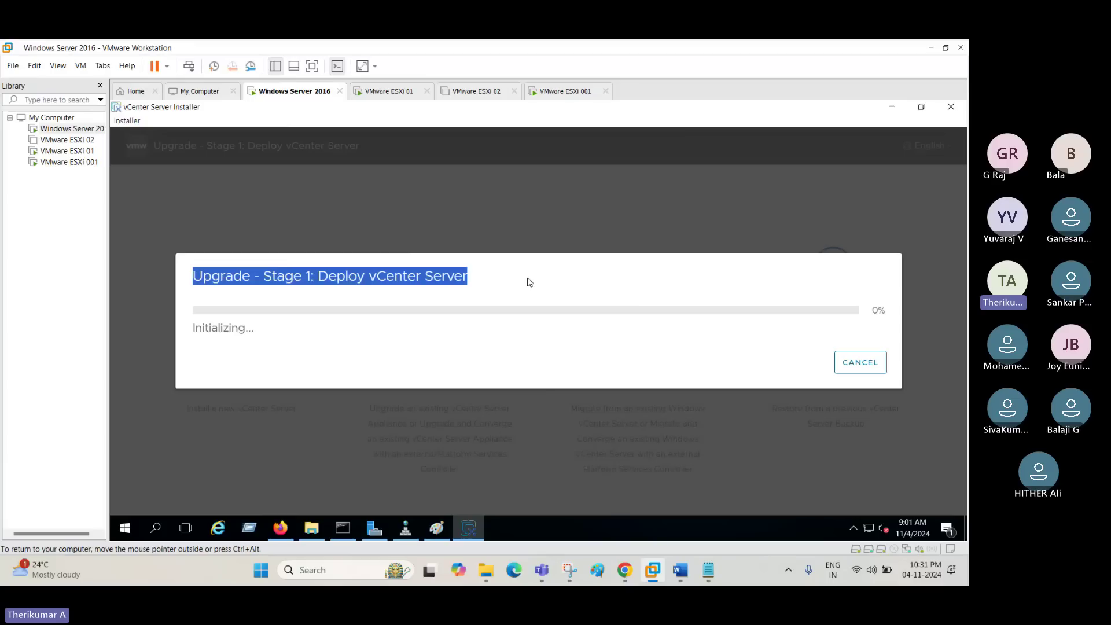
click(514, 285)
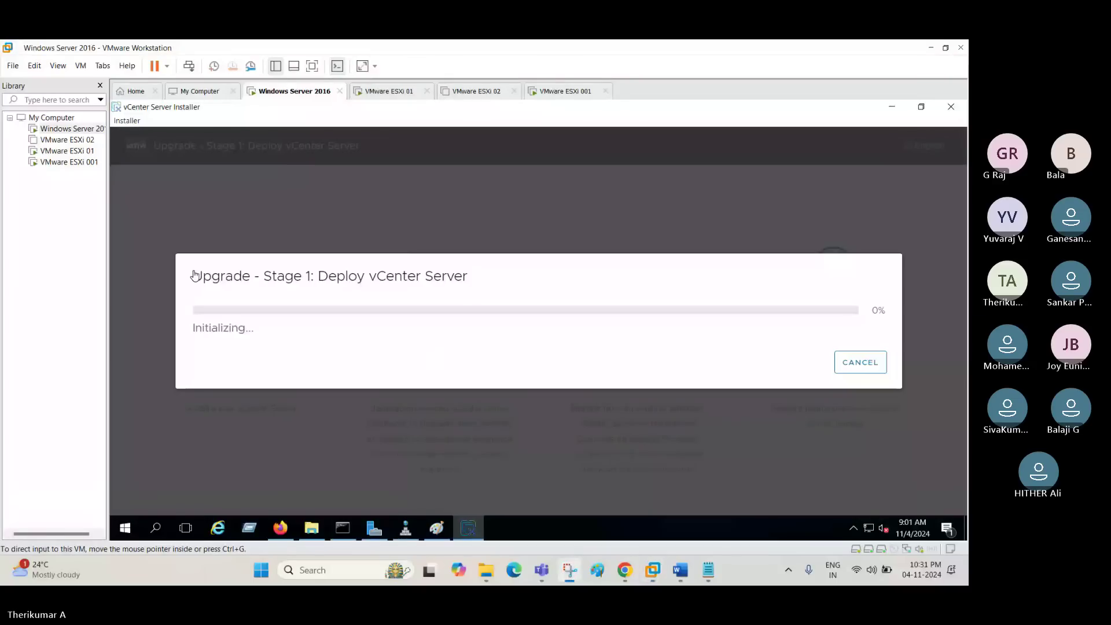
click(262, 279)
mouse_move(537, 567)
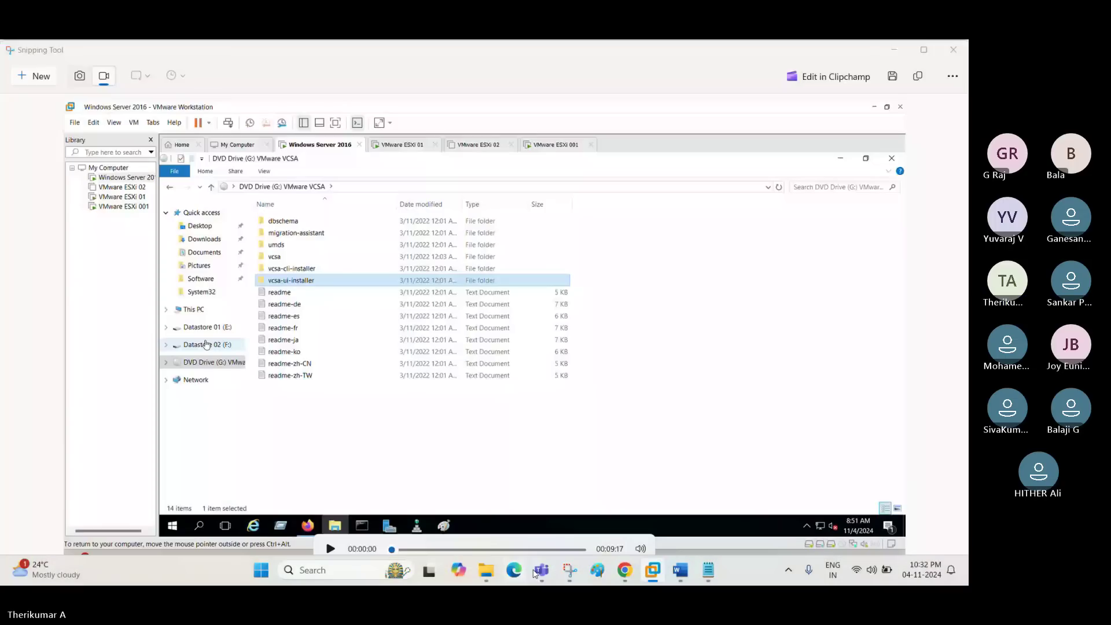
Bring the Teams meeting forward and go through its More options to stop recording.
click(535, 571)
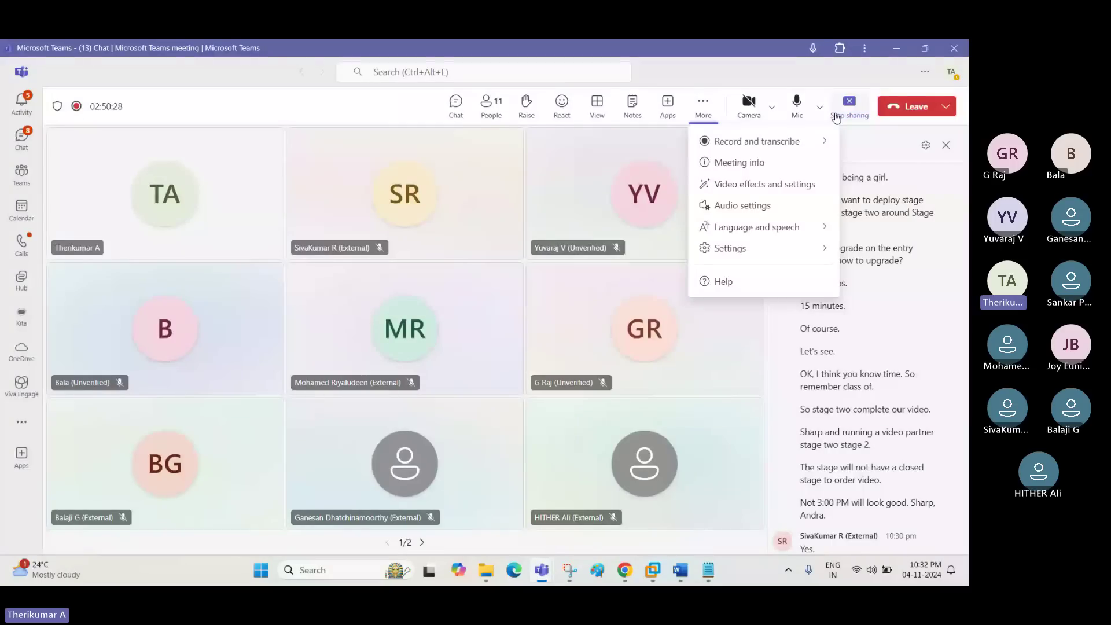
click(705, 116)
click(705, 115)
click(670, 157)
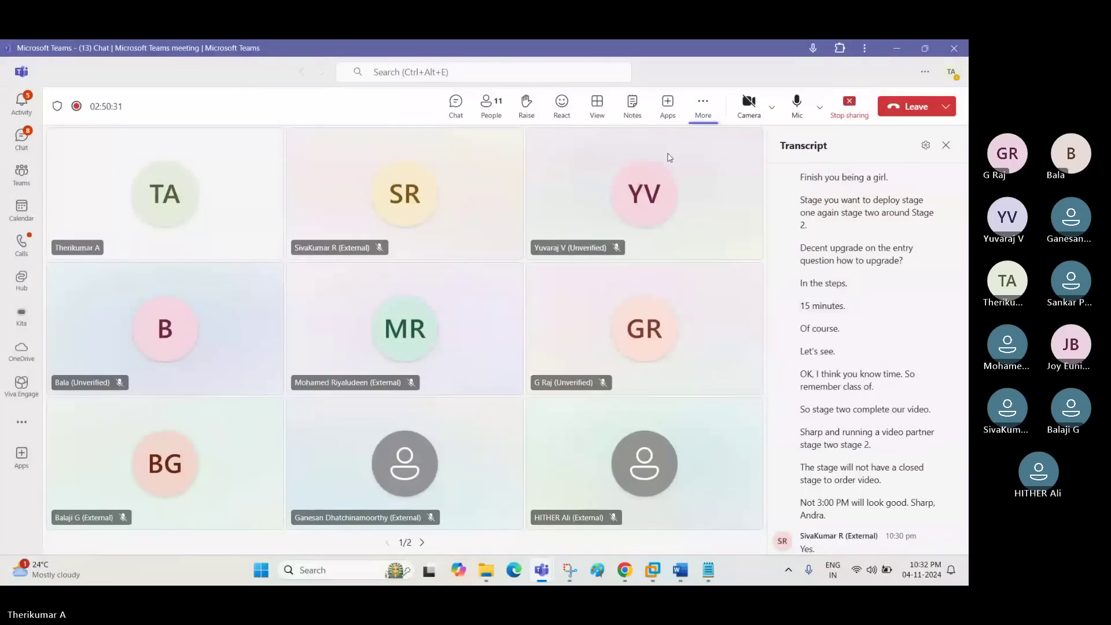